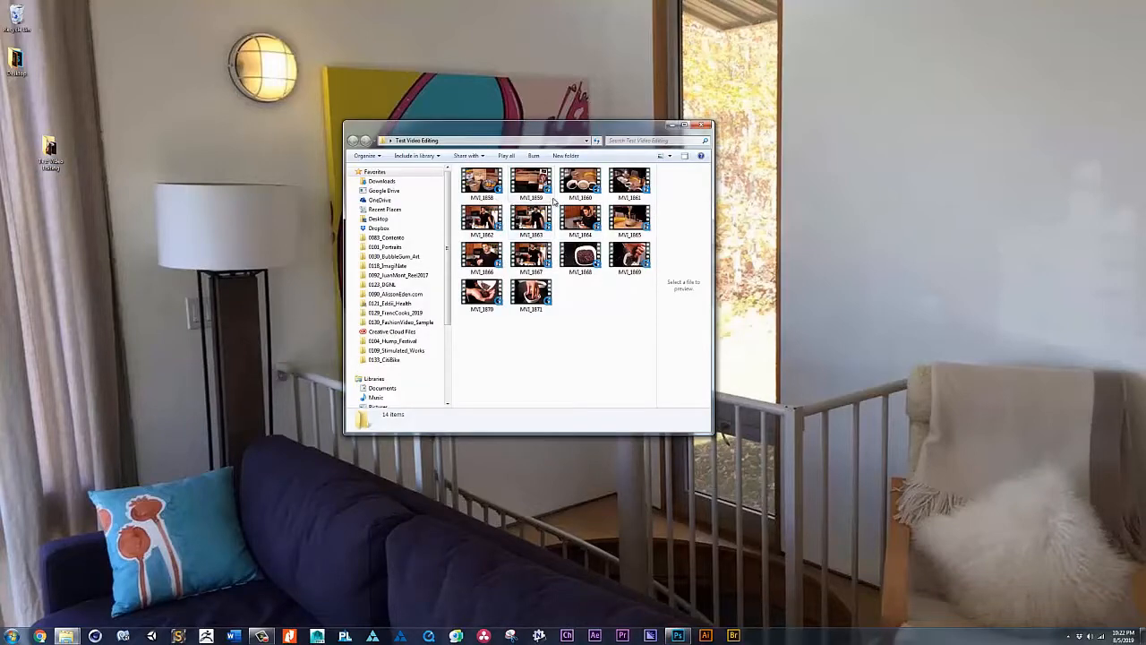
- Rename the clip MVI_1858 as 01-Shake-materials_v01 and copy the new name for reuse
click(487, 198)
click(483, 198)
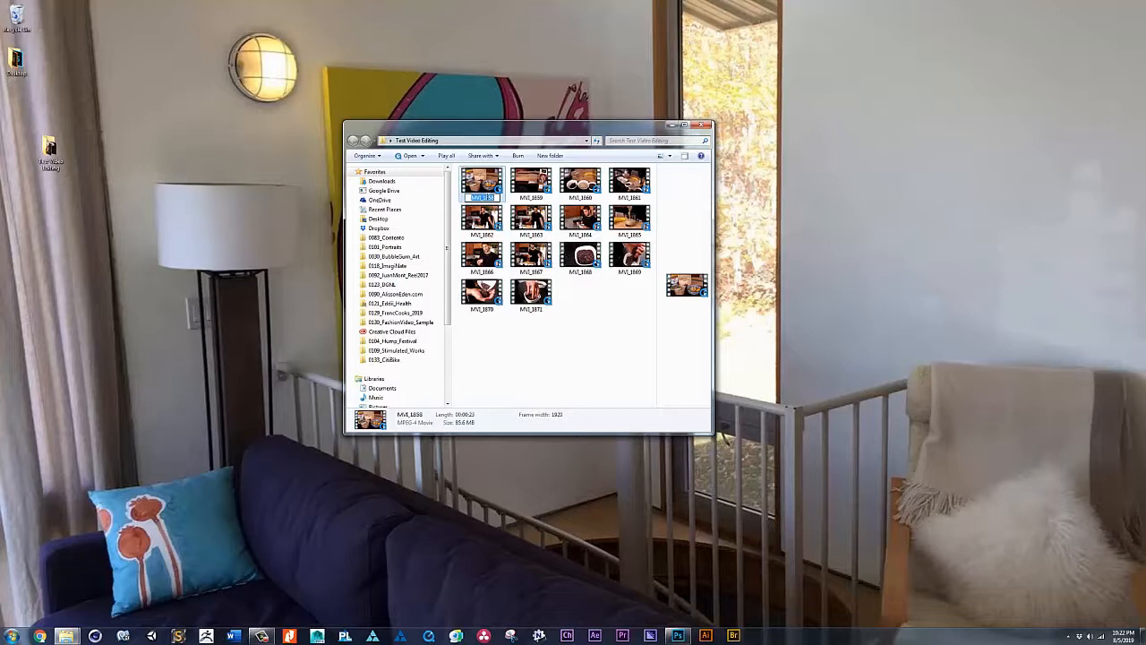
text(01)
text(-)
text(Shake)
text(-me)
text(terial)
text(s_v01)
key(ctrl+a)
key(ctrl+c)
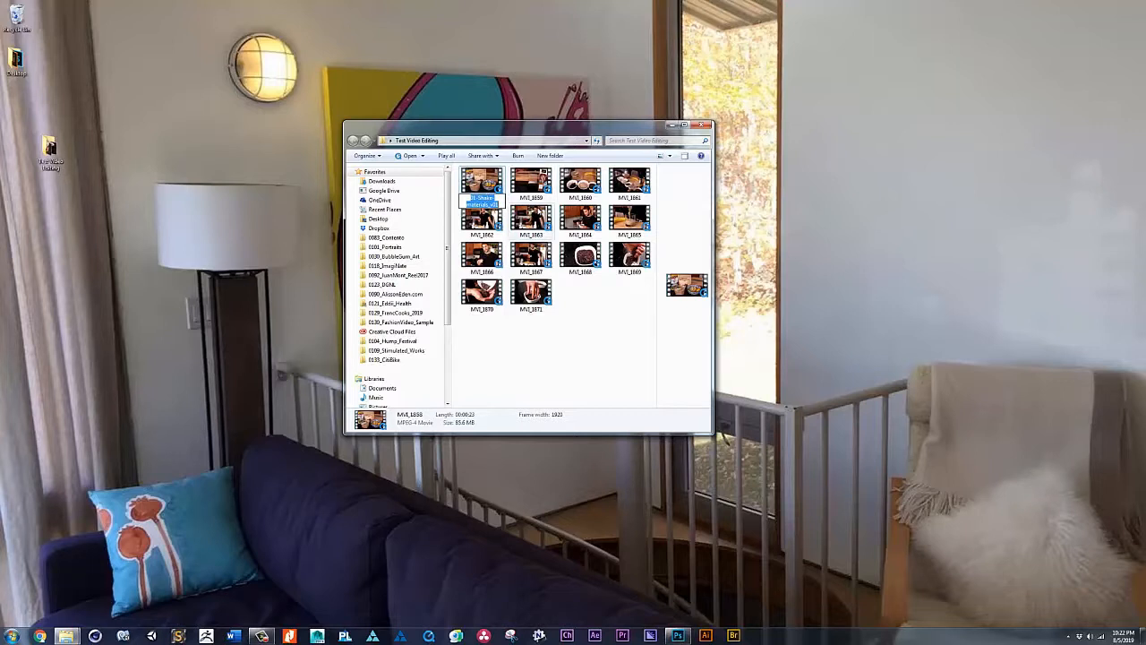
key(Tab)
- Rename the clip MVI_1859 as 01-Shake-materials_v02, reusing the copied name
key(ctrl+v)
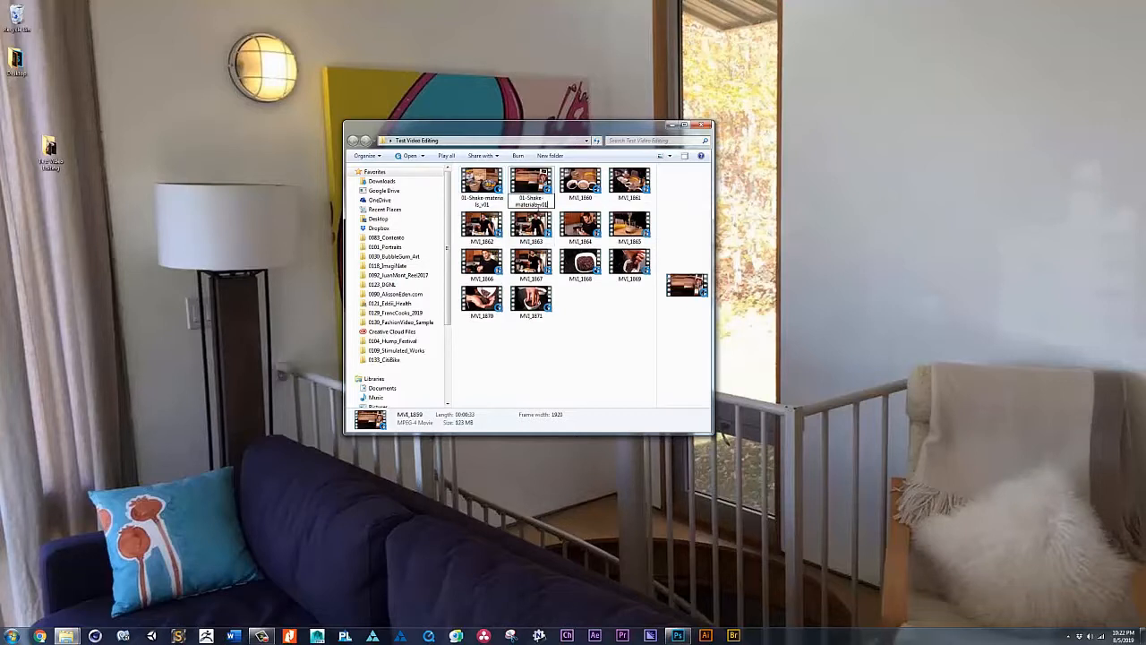
key(BackSpace)
text(2)
key(Tab)
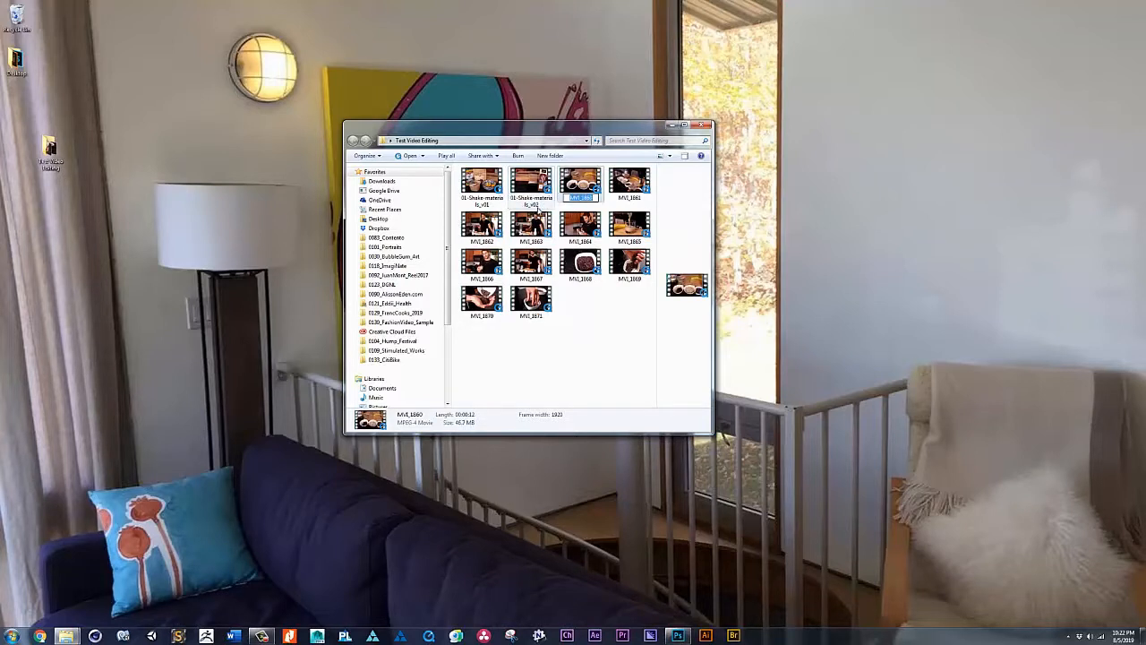
- Rename the clips MVI_1860 and MVI_1861 as 01-Shake-materials_v03 and 01-Shake-materials_v04
key(ctrl+v)
key(BackSpace)
text(3)
key(Tab)
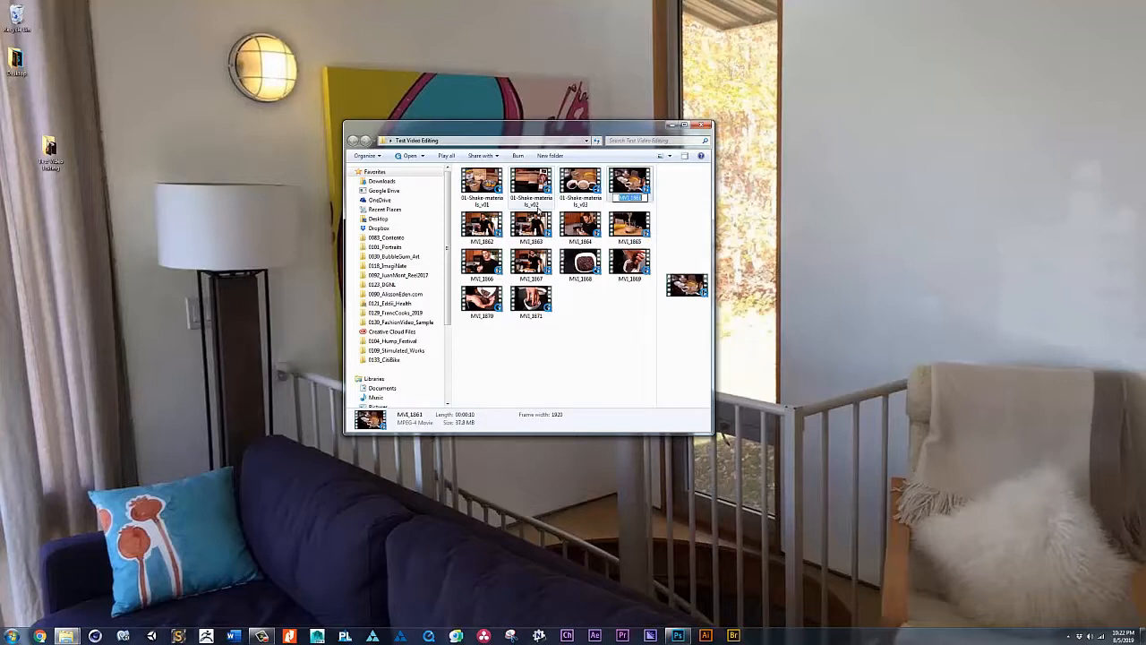
key(ctrl+v)
key(BackSpace)
text(4)
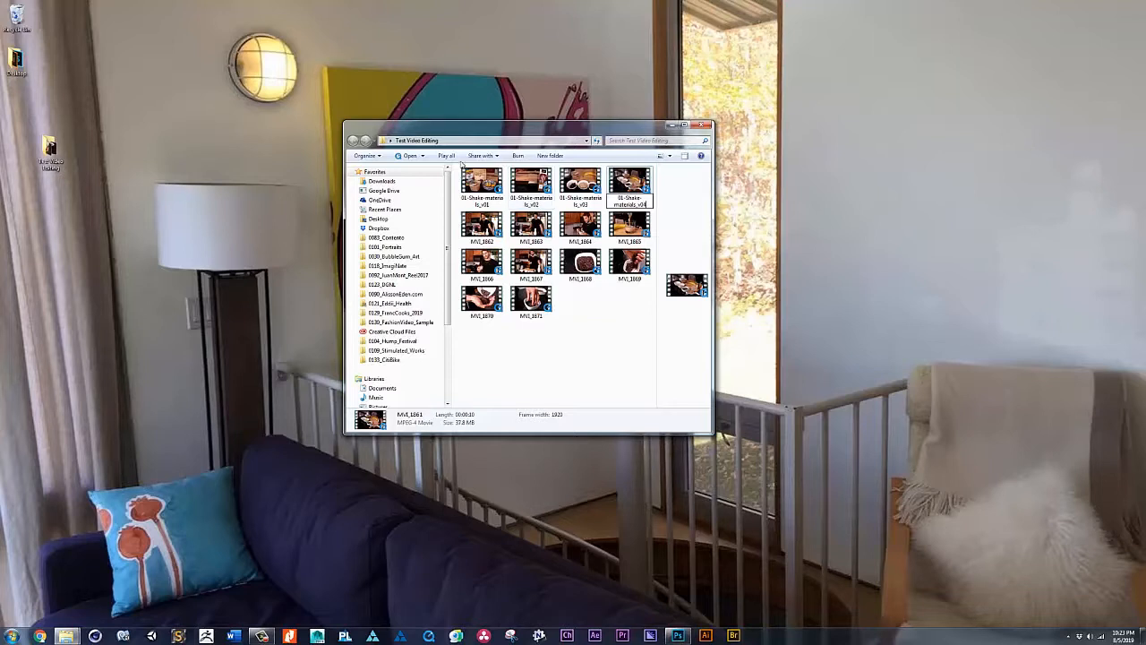
click(486, 188)
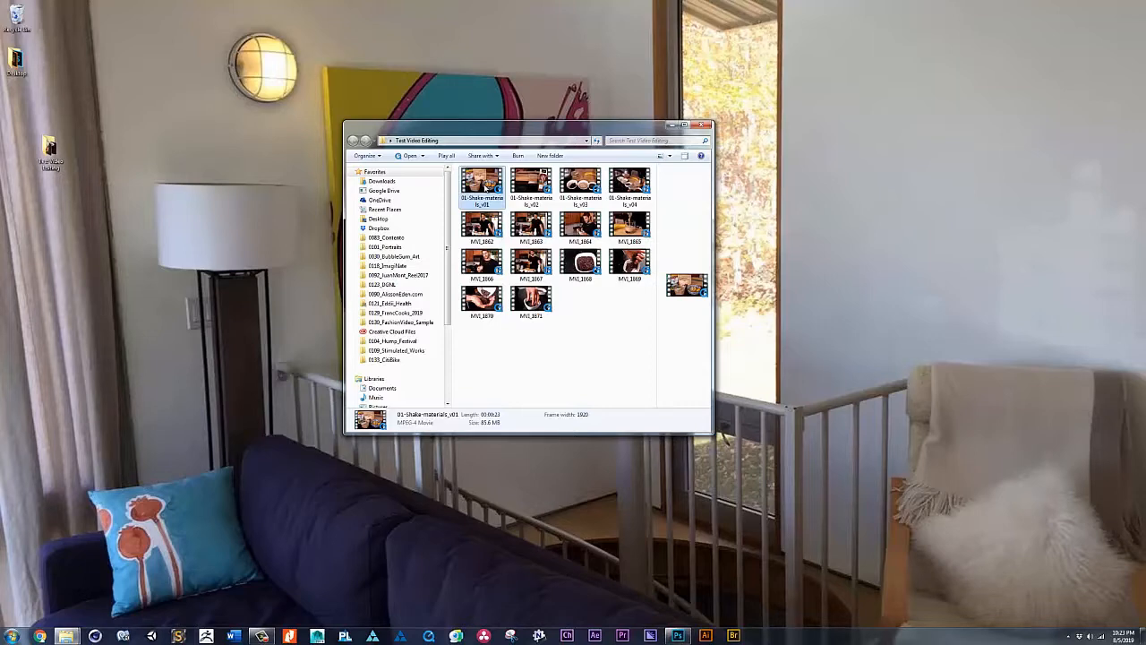
- Open the clip 01-Shake-materials_v01, skim through its footage and close the player
double_click(486, 188)
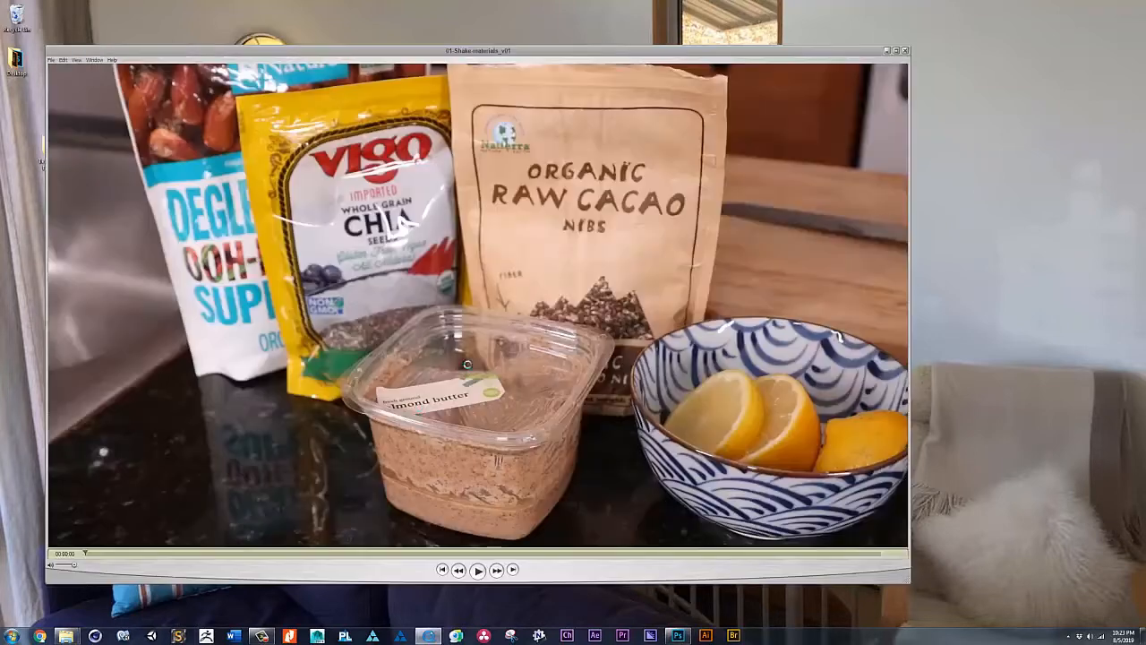
drag(172, 553, 809, 542)
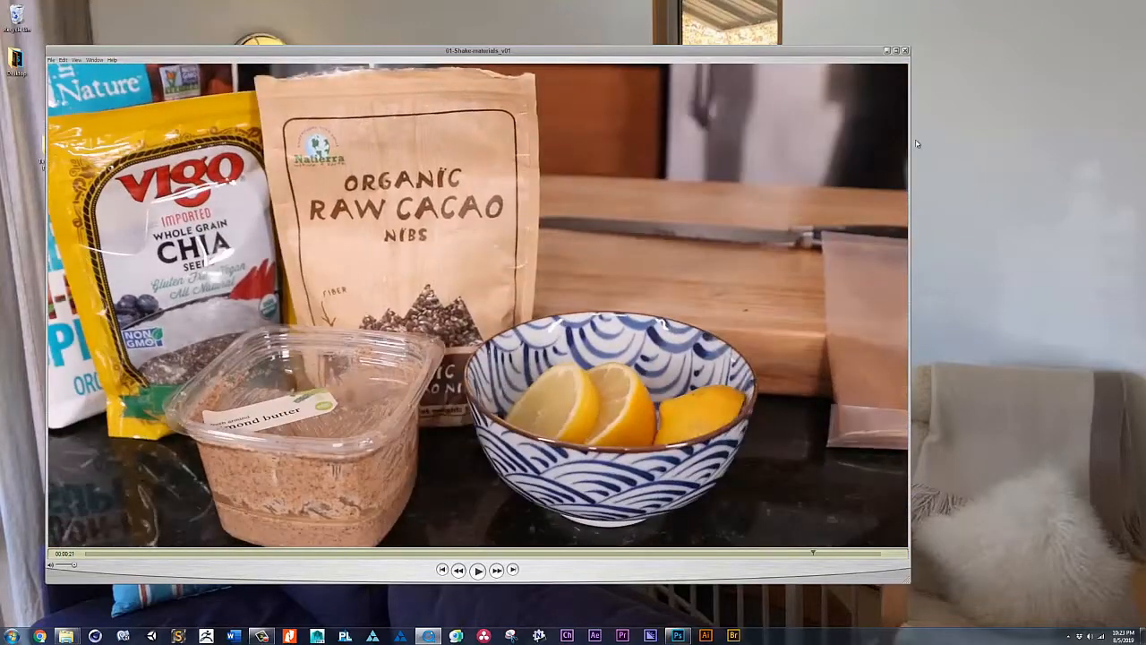
click(905, 51)
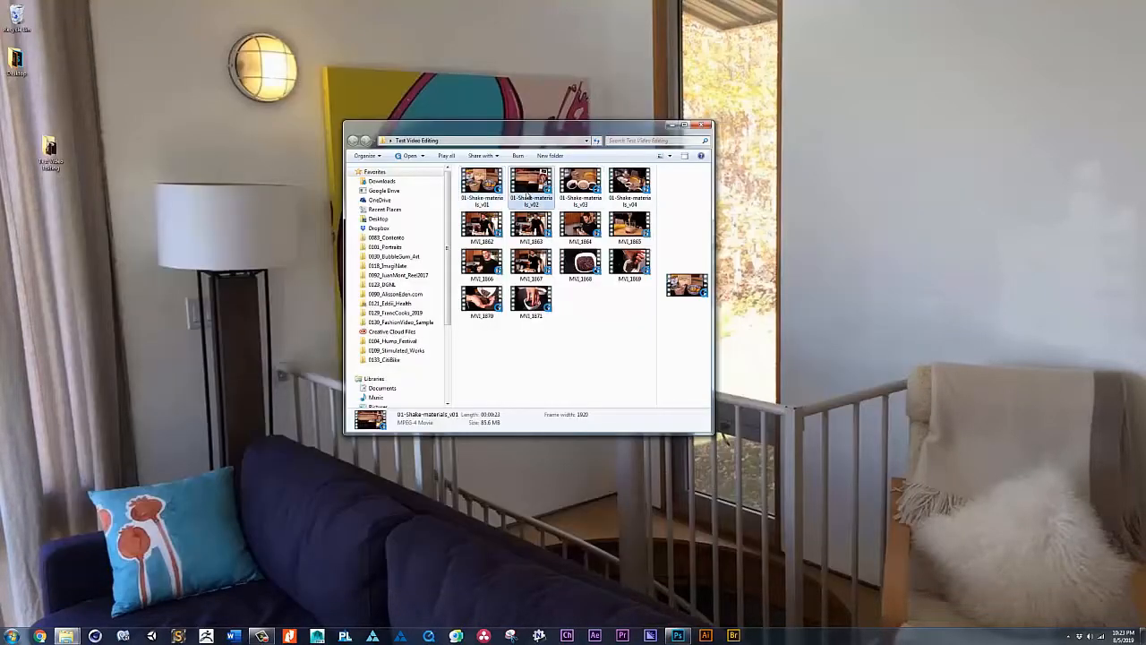
- Open the clip MVI_1862, skim through the footage to identify its content and close the player
click(483, 228)
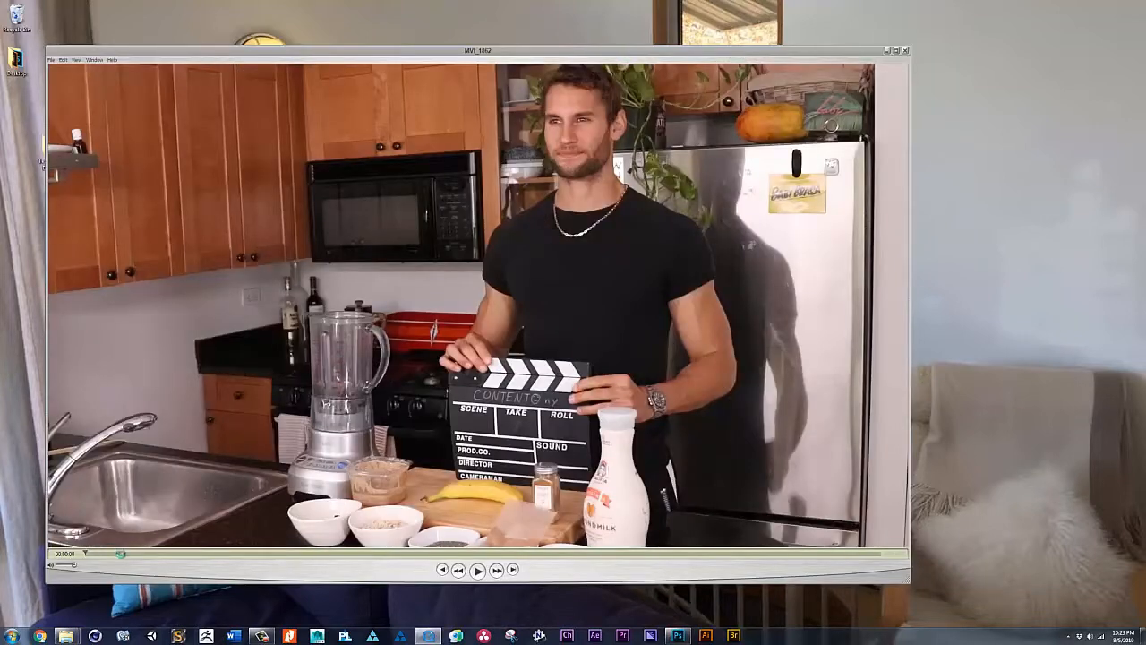
drag(120, 554, 312, 553)
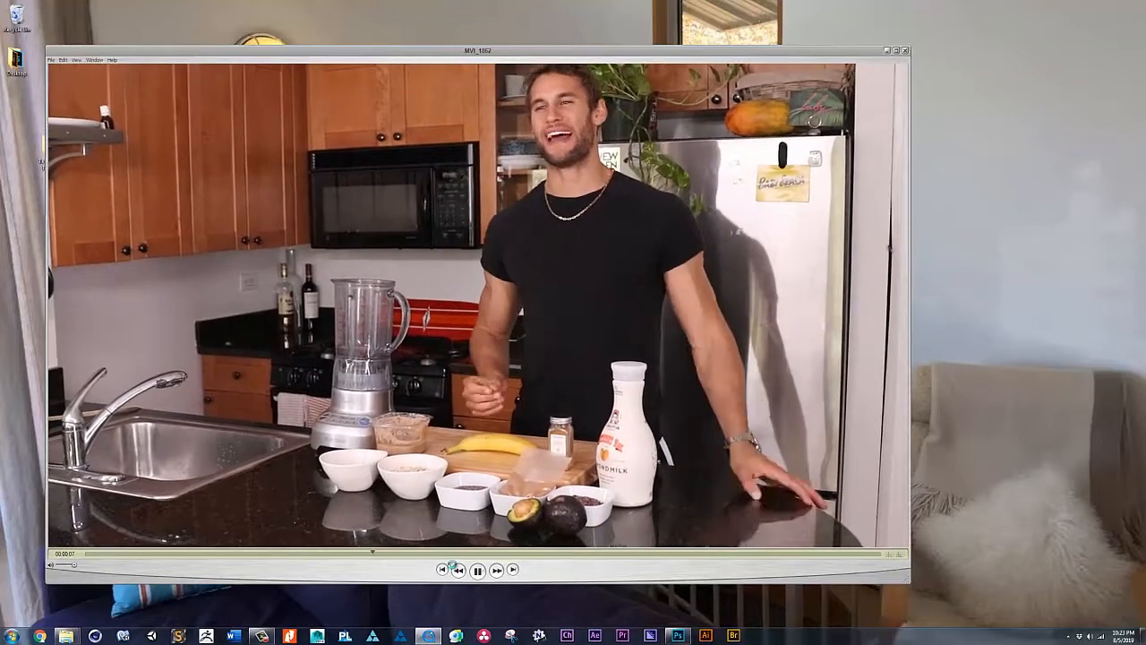
click(477, 570)
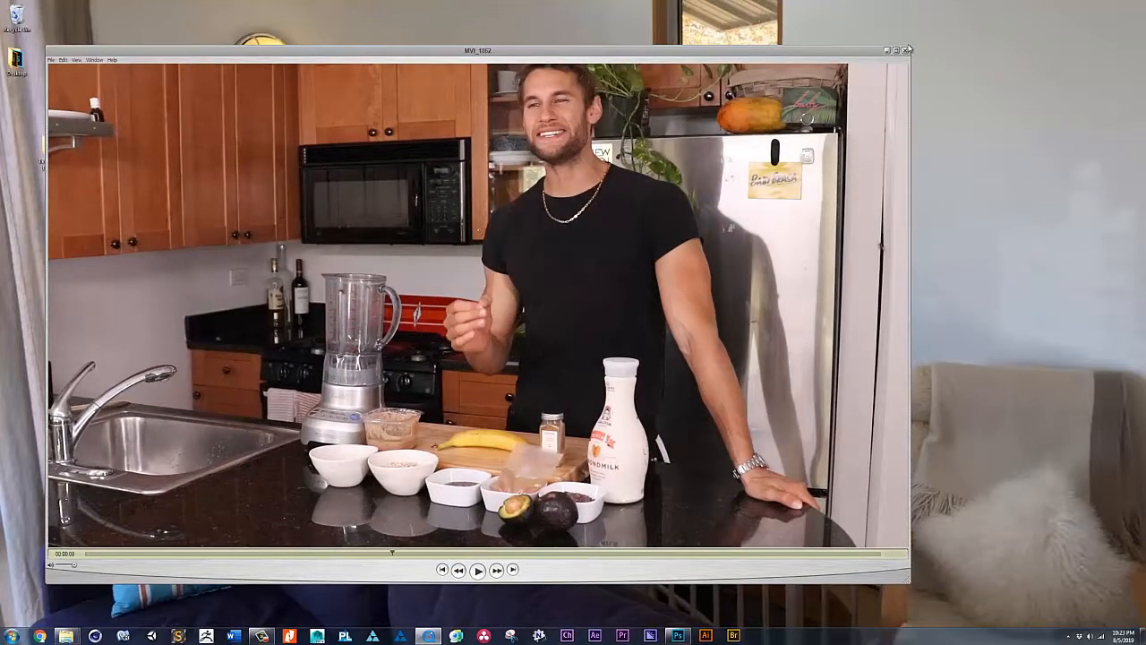
click(906, 50)
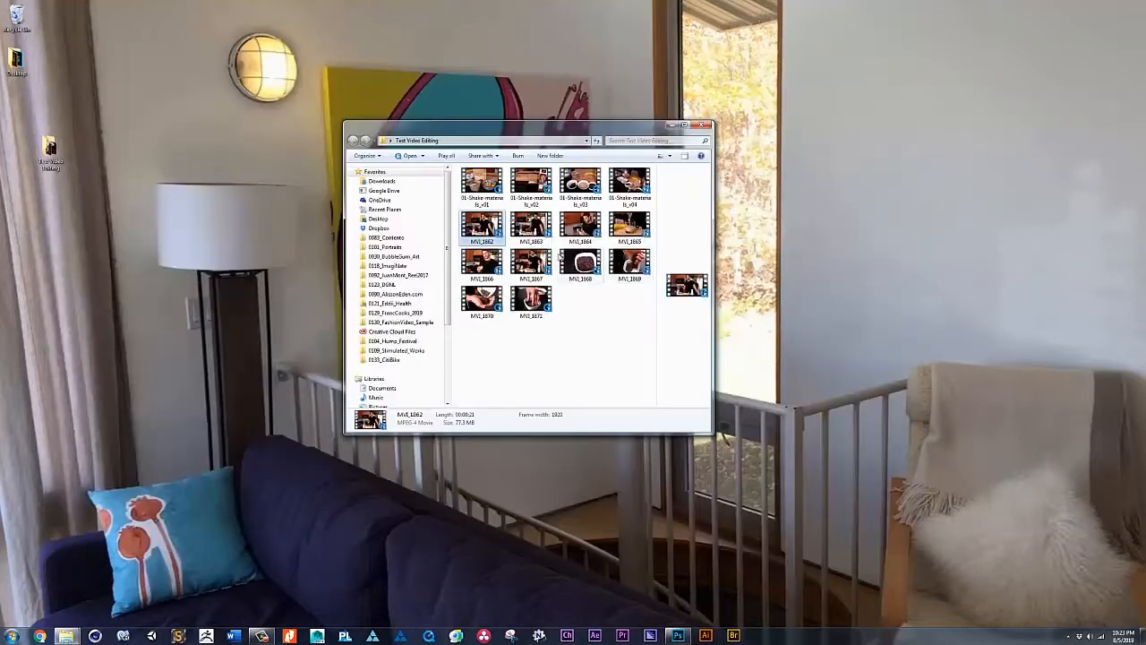
- Rename the clip MVI_1862 as 02-Shake-Intro_v01 and copy the new name for reuse
click(474, 240)
text(02)
text(-)
text(Shake)
text(-)
text(Intr)
text(o)
text(_v01)
key(ctrl+a)
key(ctrl+c)
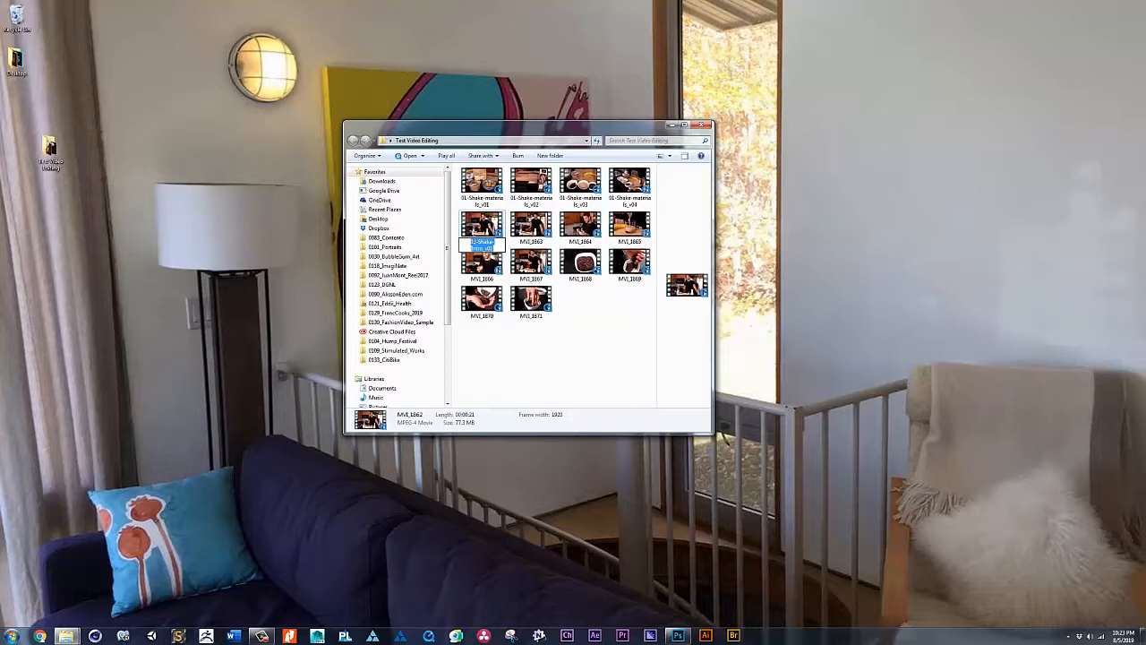
key(Tab)
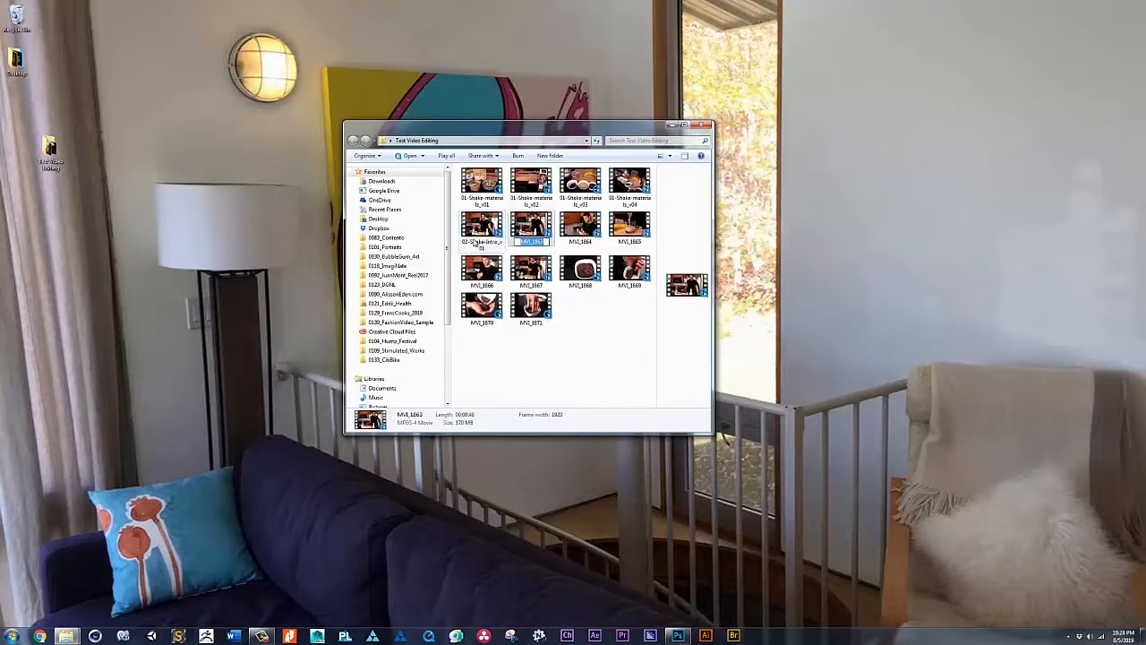
key(ctrl+v)
key(Return)
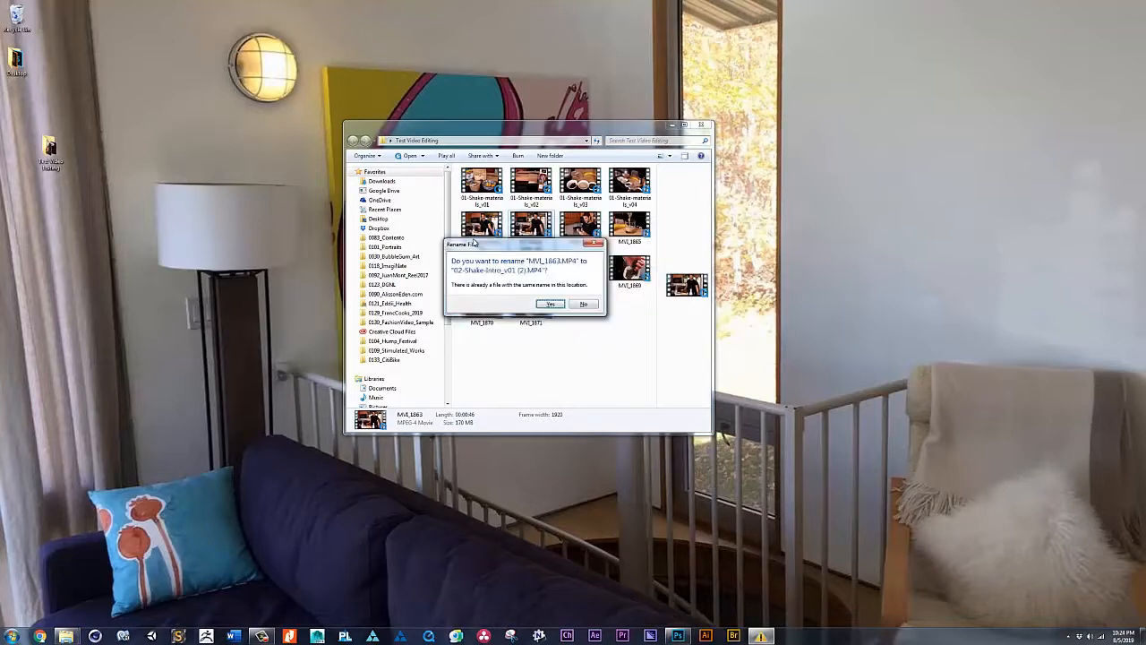
click(594, 242)
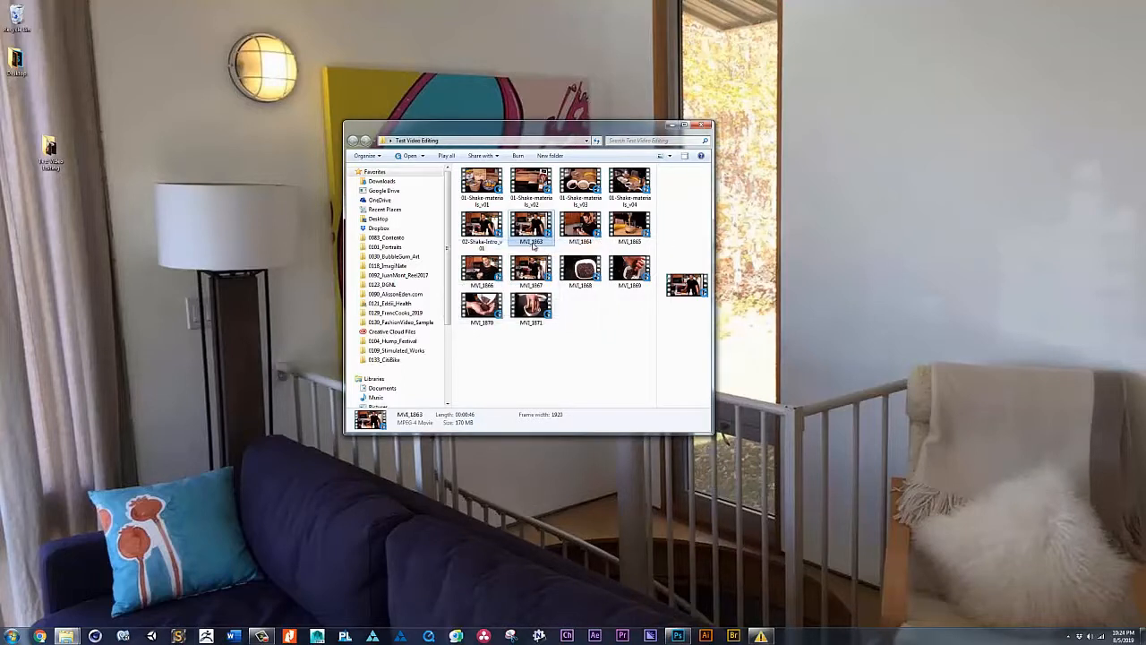
- Rename the clip MVI_1863 as 02-Shake-Intro_v02, reusing the copied name
click(532, 242)
key(ctrl+v)
key(BackSpace)
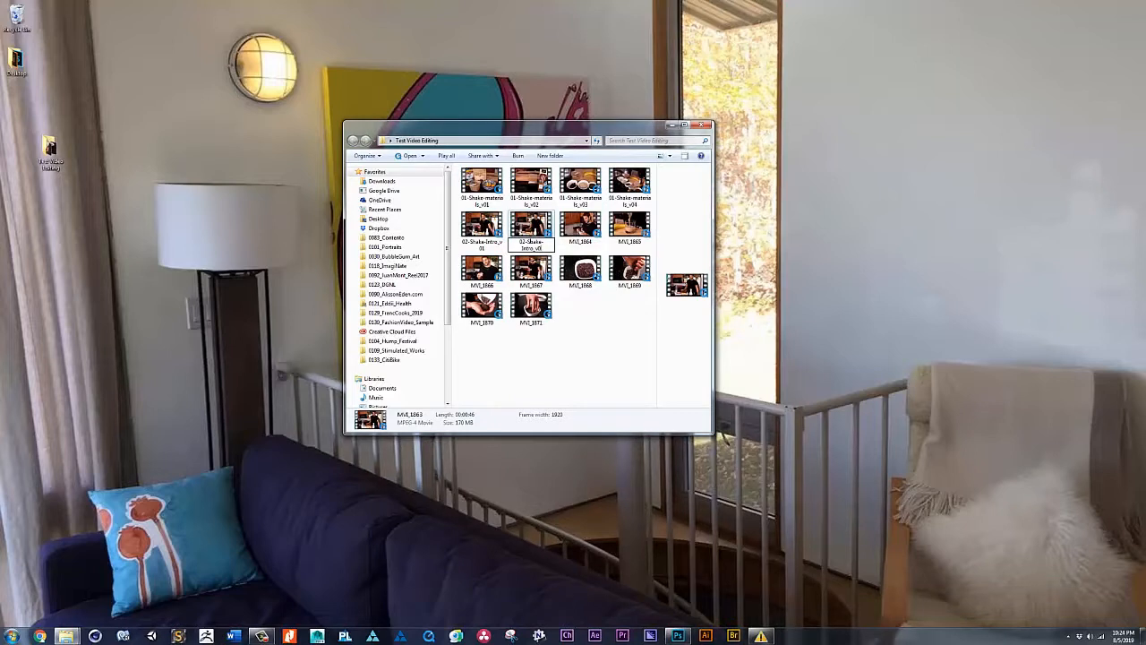
text(2)
key(Return)
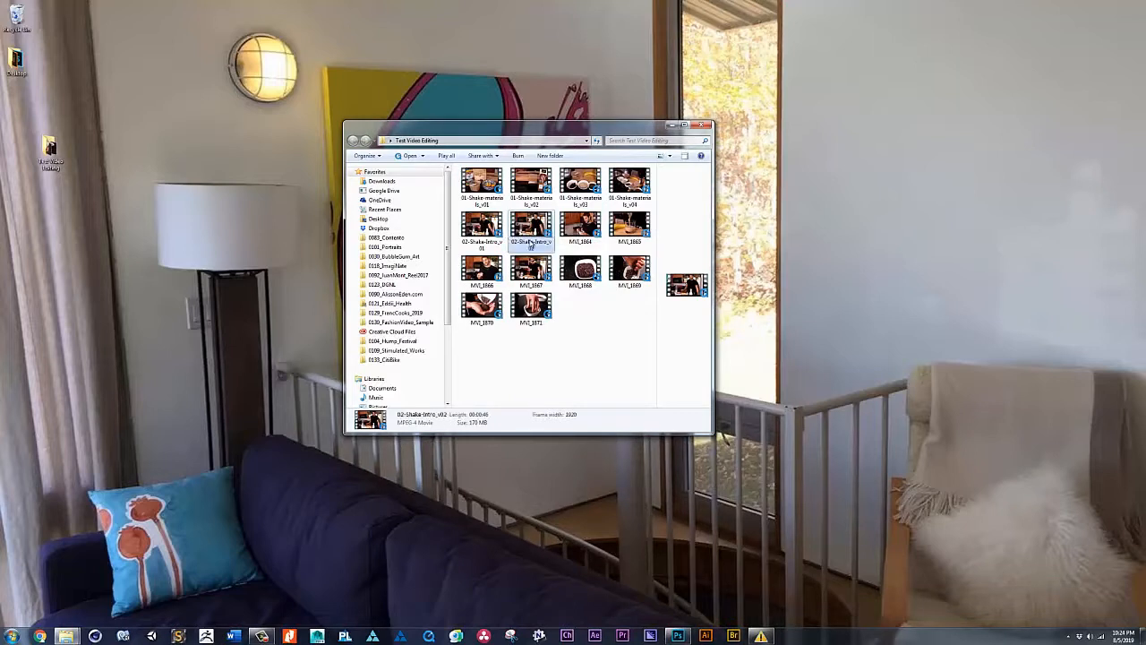
- Open the Assets folder inside Edit of the 0129_FrancCooks_2019 project
click(77, 632)
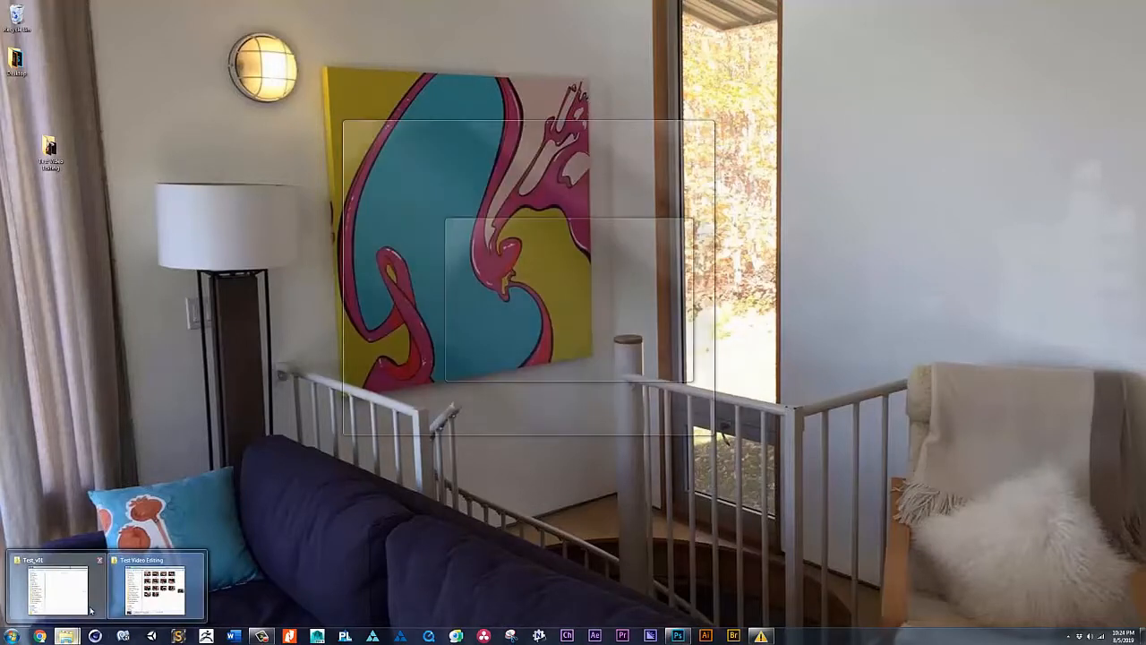
click(93, 611)
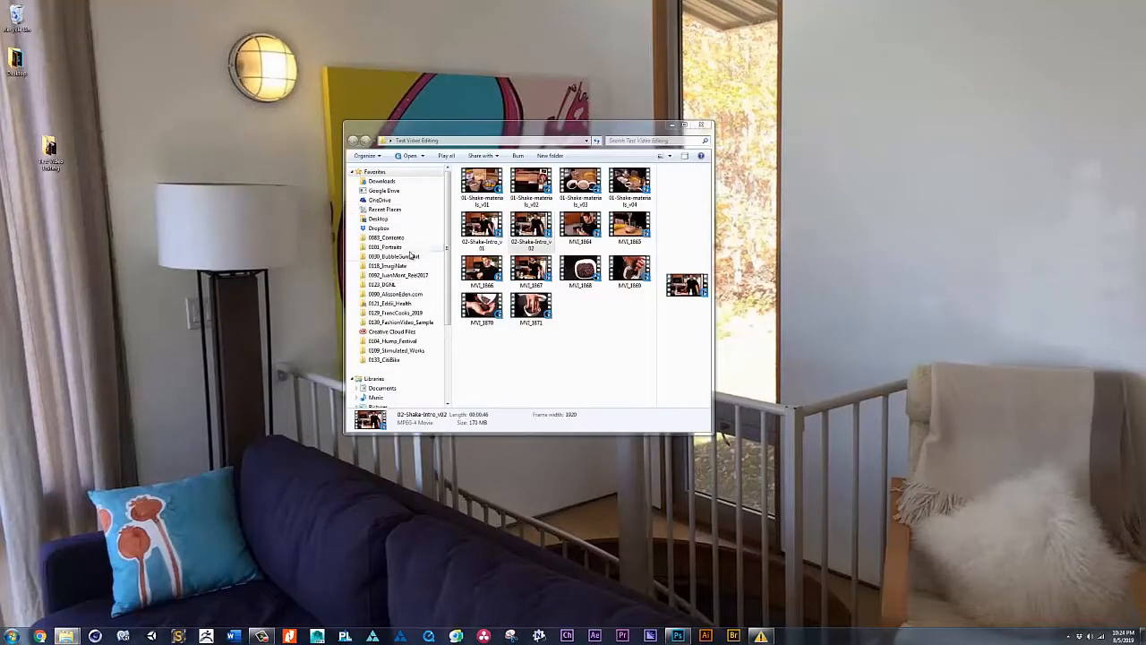
click(411, 313)
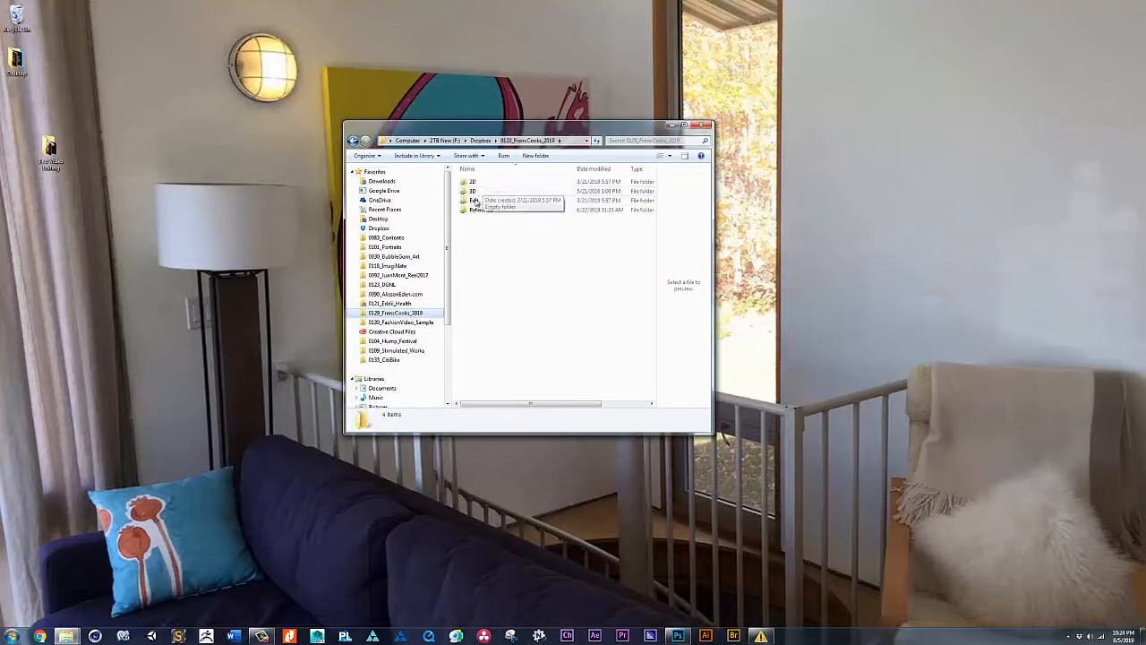
double_click(484, 201)
double_click(483, 182)
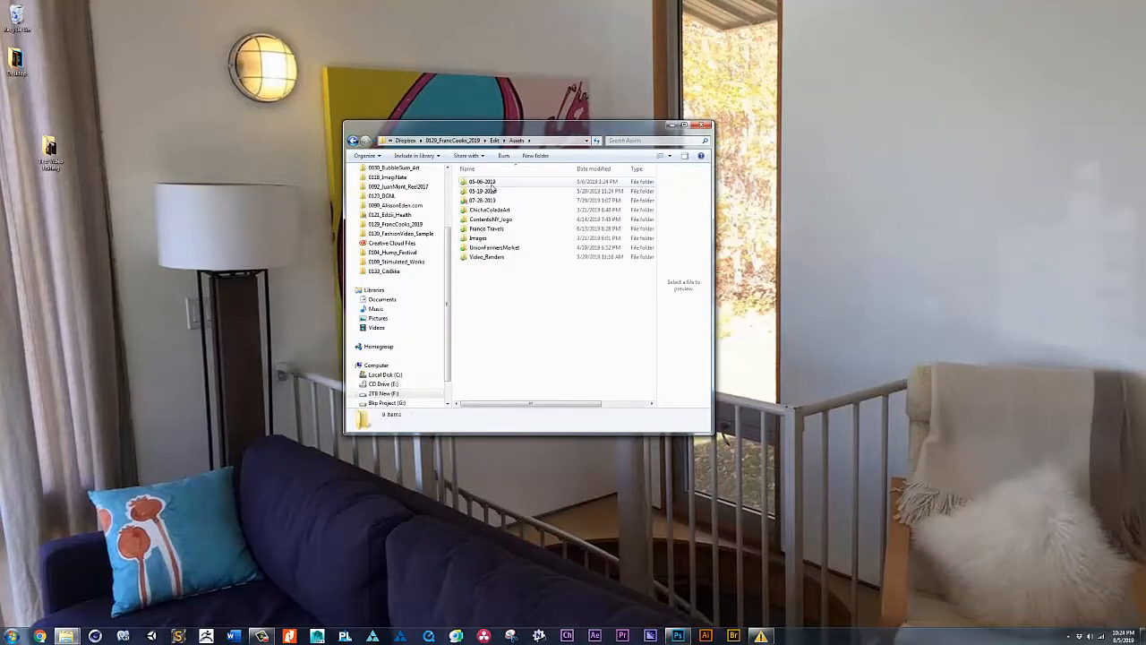
- Check the 07-28-2019 folder, and open the Footage folder of ProteinPancake inside 05-06-2019
double_click(501, 199)
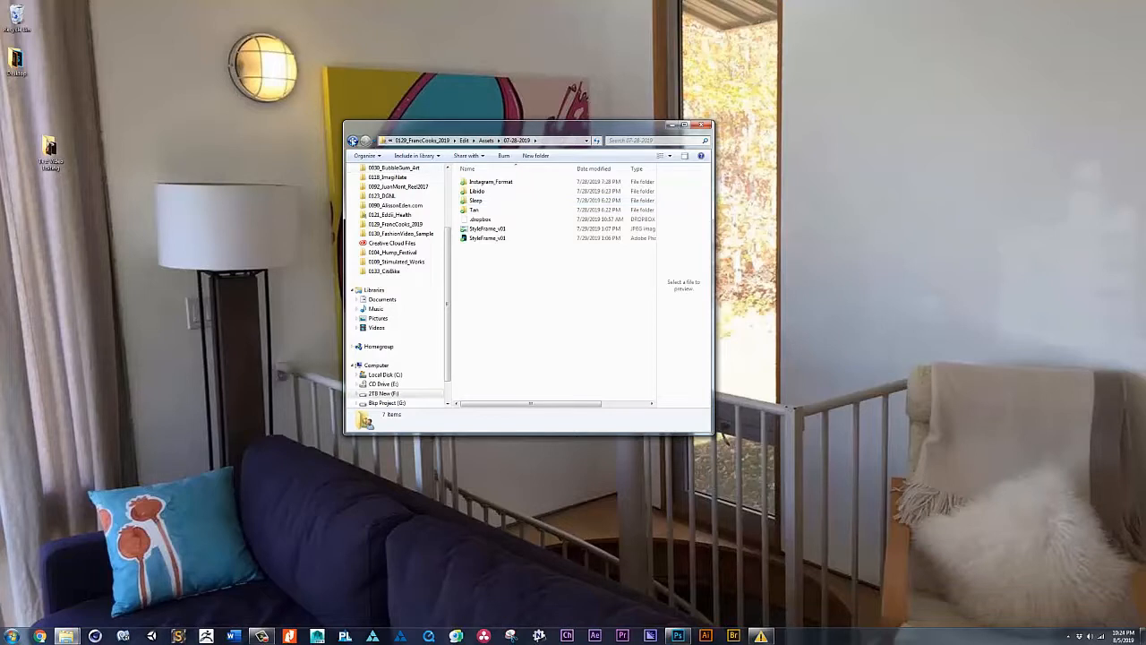
click(353, 141)
double_click(492, 182)
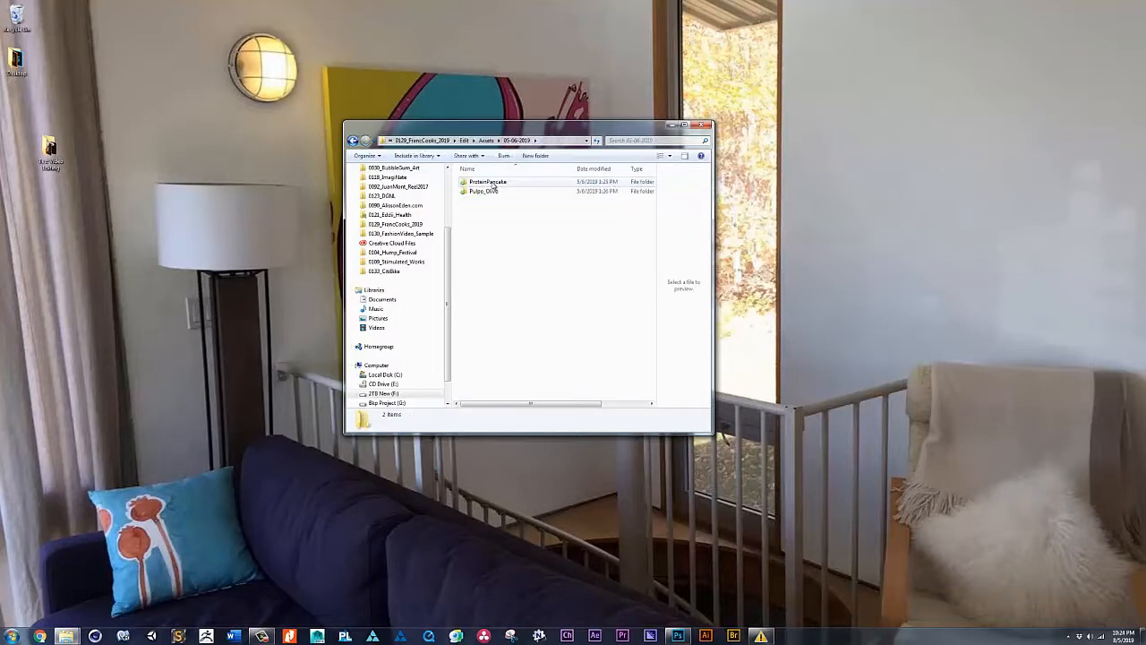
double_click(488, 182)
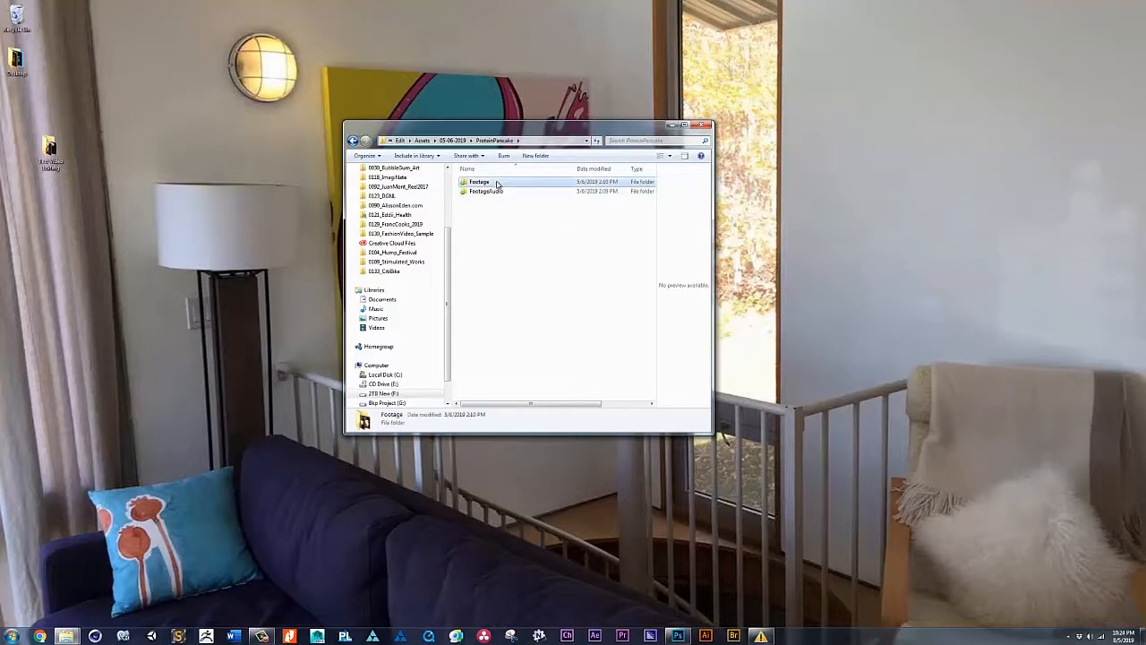
double_click(494, 183)
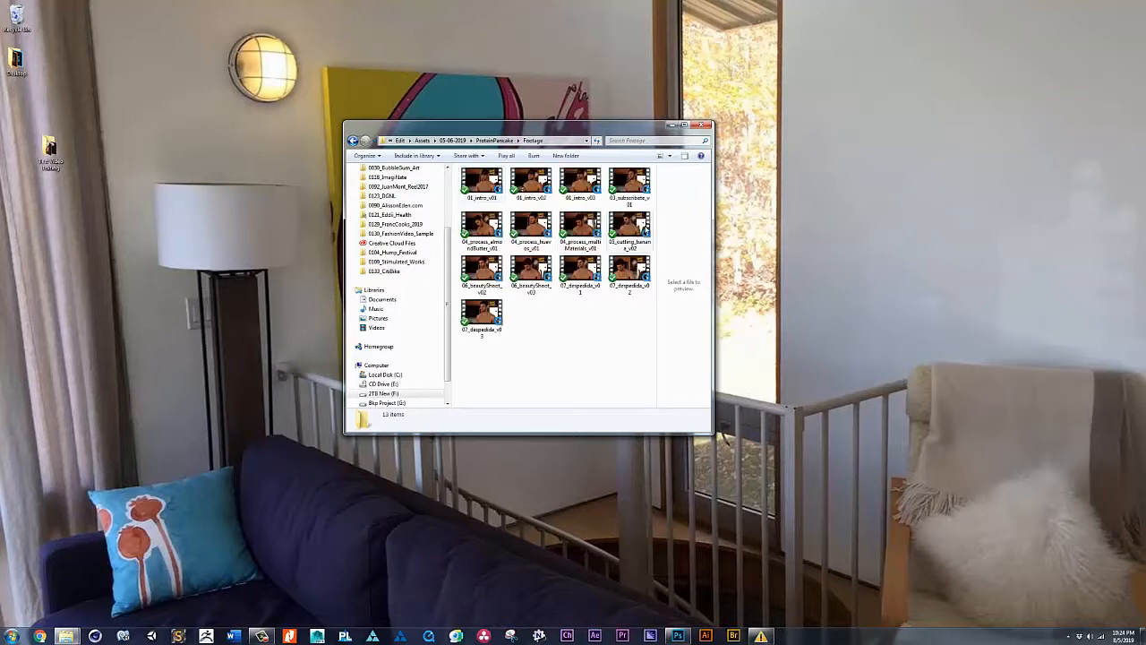
- Open ProteinPancake's FootageAudio folder and enlarge its clip thumbnails, widening the window and narrowing the preview area
click(353, 141)
double_click(488, 191)
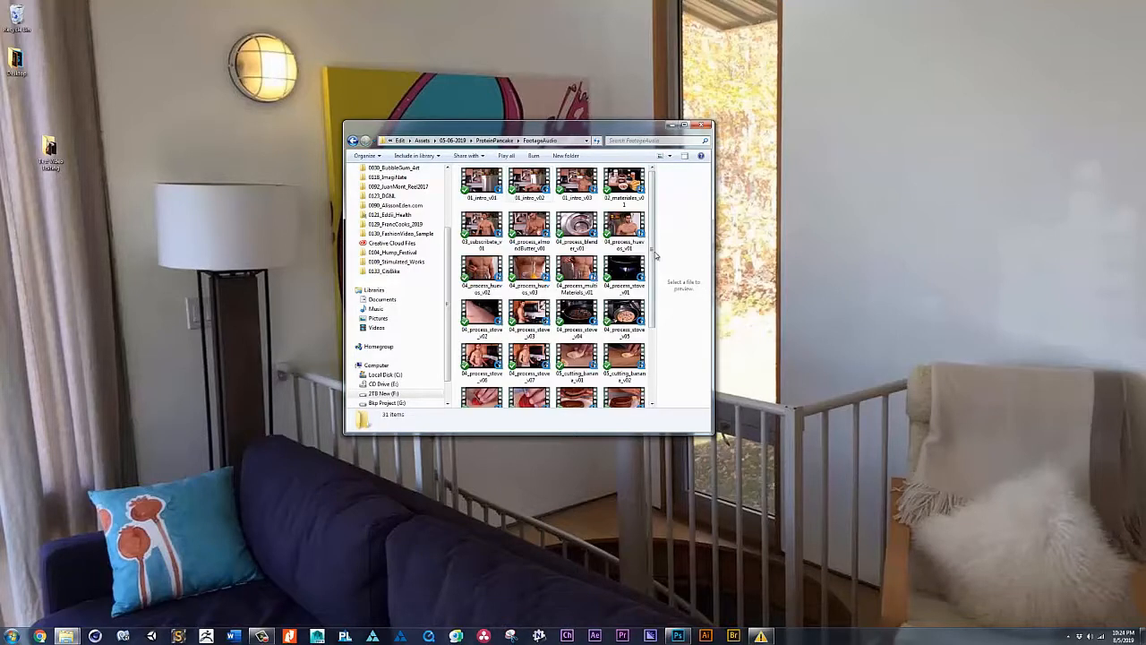
drag(656, 250, 770, 258)
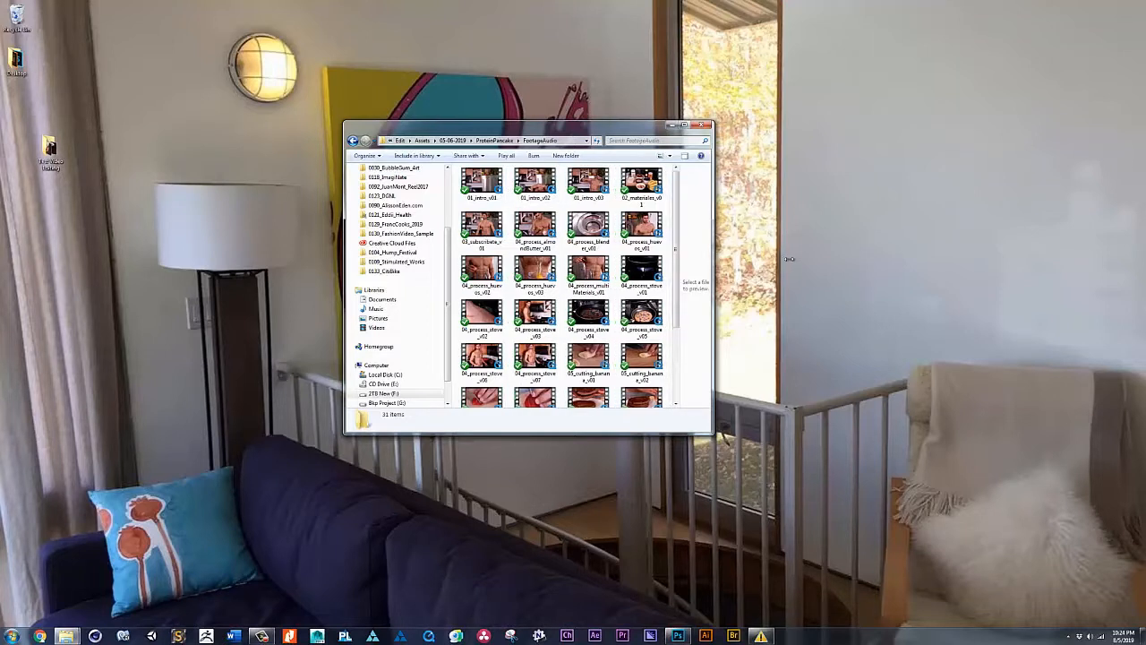
drag(712, 301, 983, 301)
click(939, 155)
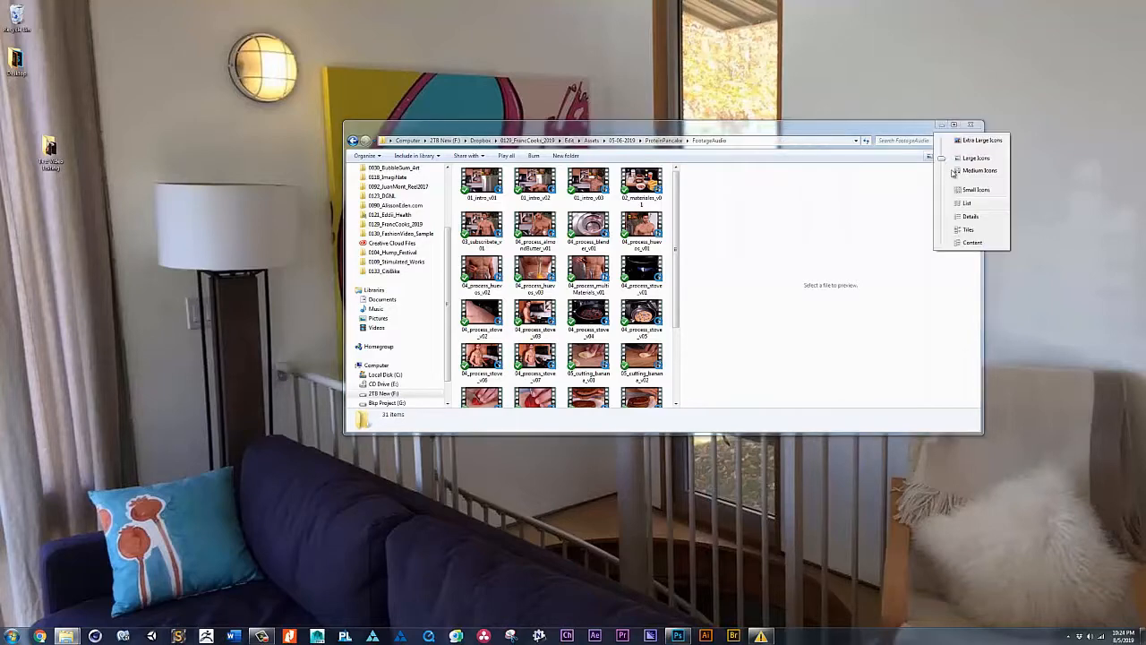
click(945, 145)
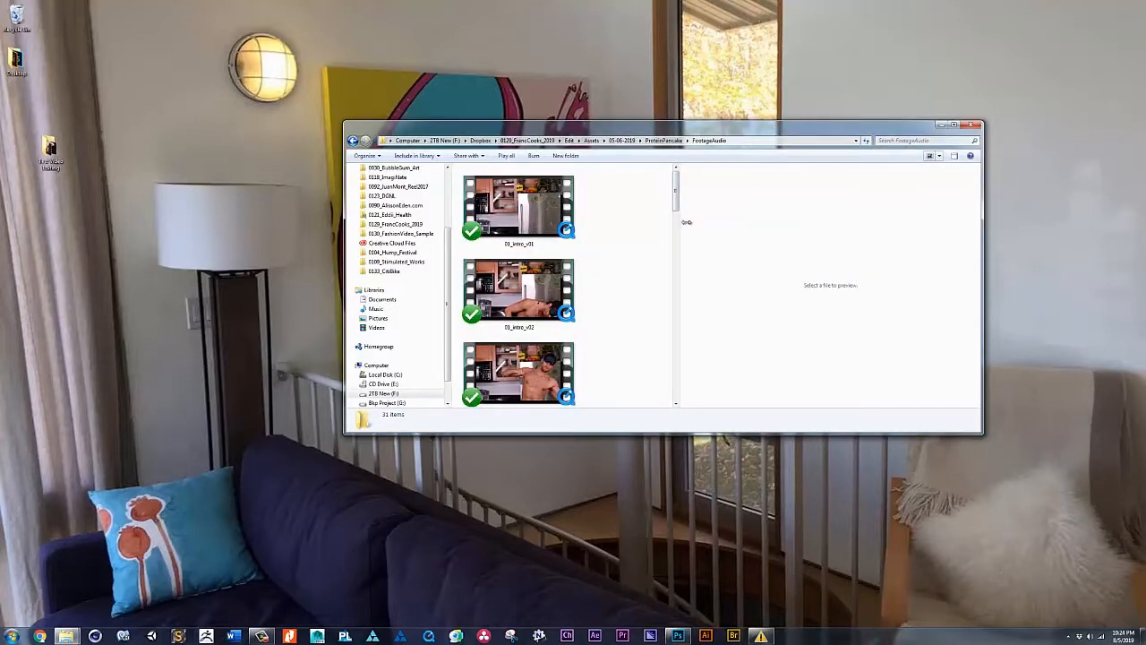
drag(681, 224, 945, 251)
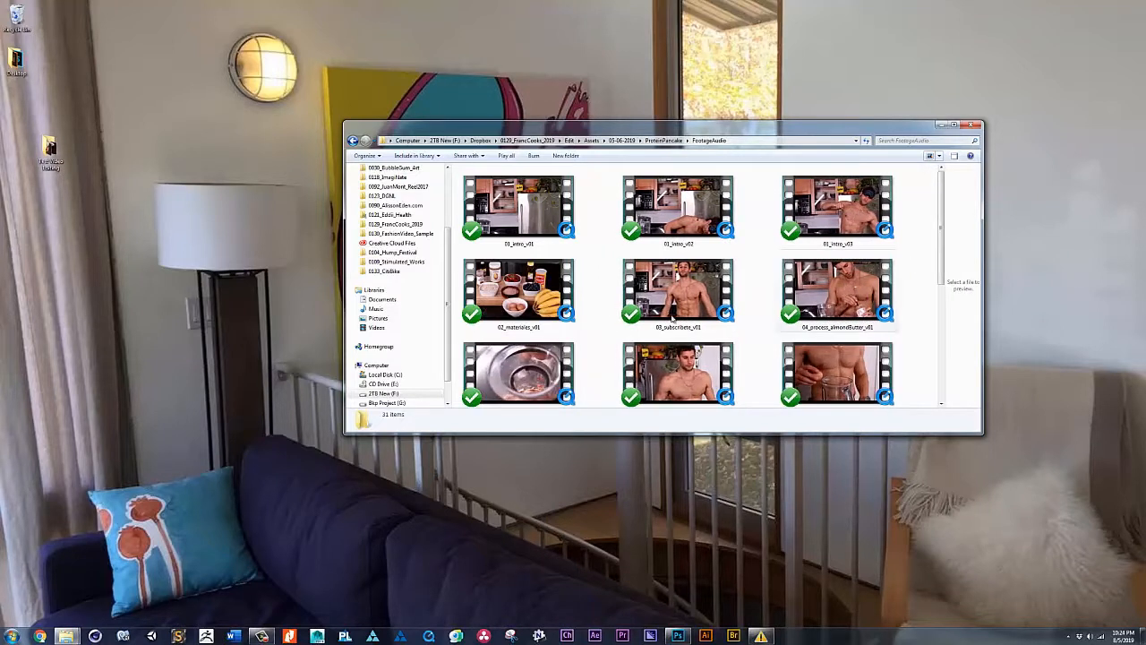
- Go through the clips from 01_intro_v01 to 02_materiales_v01 to examine how the finished project's footage is named
click(526, 231)
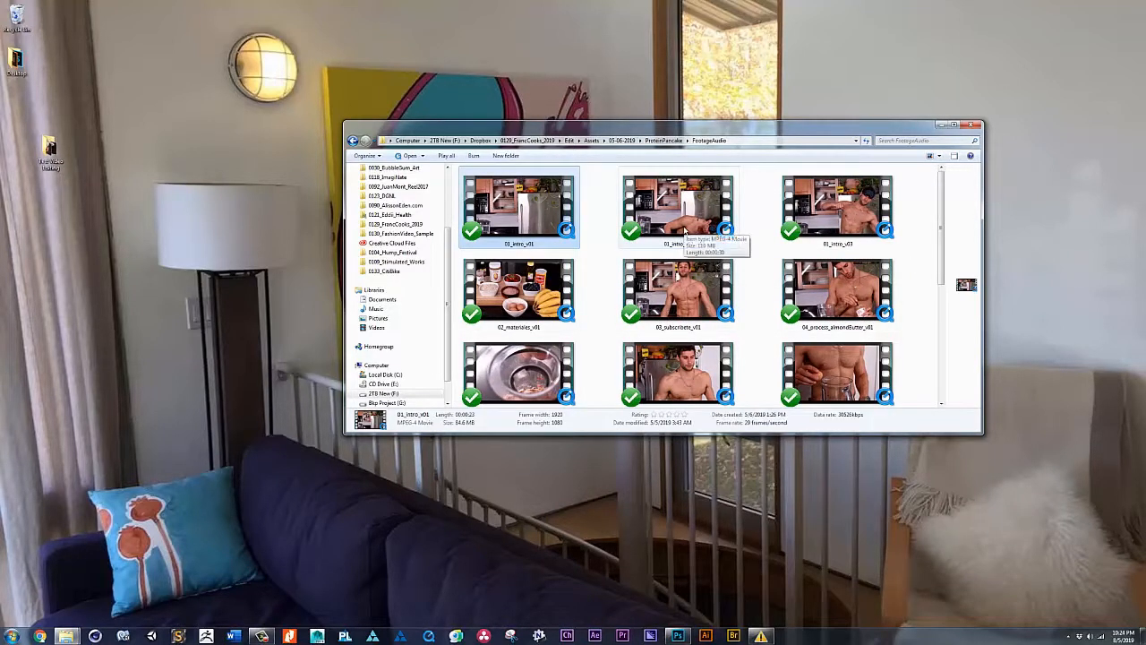
key(Right)
key(Right)
key(Down)
key(Left)
key(Left)
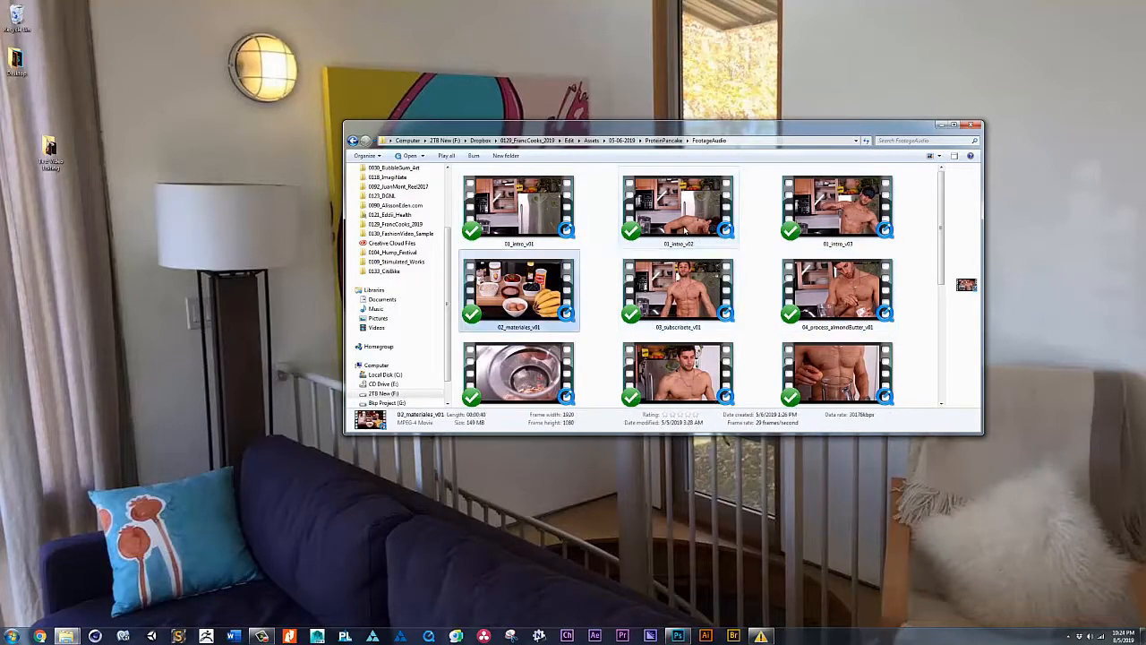
- Go through the remaining clips from 03_subscribete_v01 to the 06_beautyShoot clips to examine how scenes, descriptions and versions are named
key(Right)
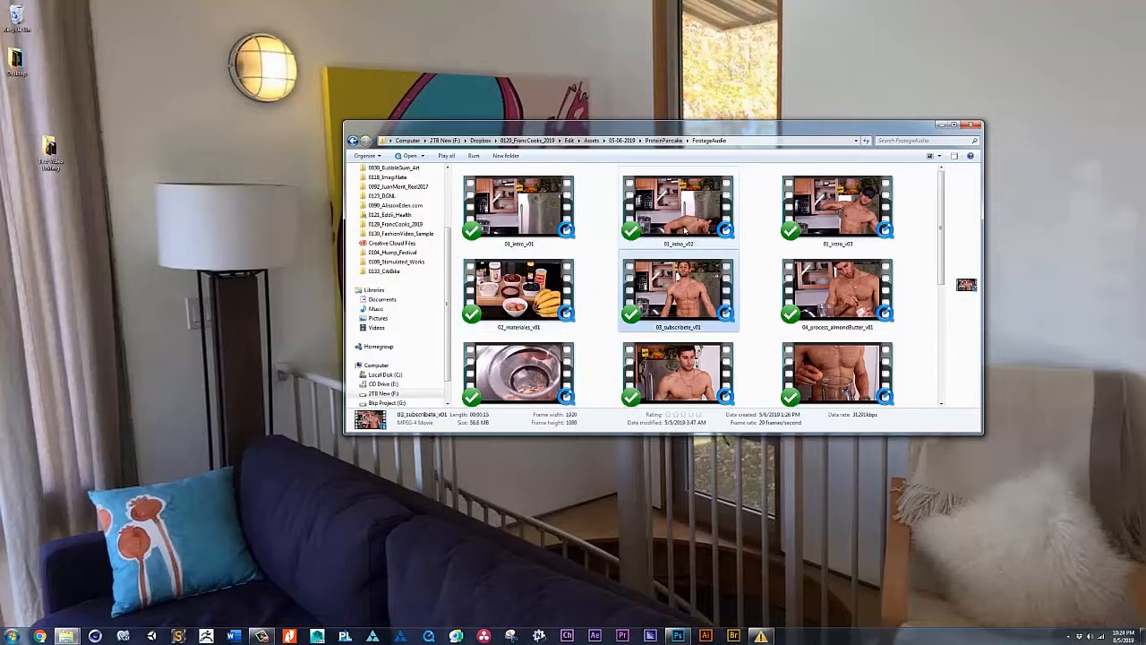
key(Right)
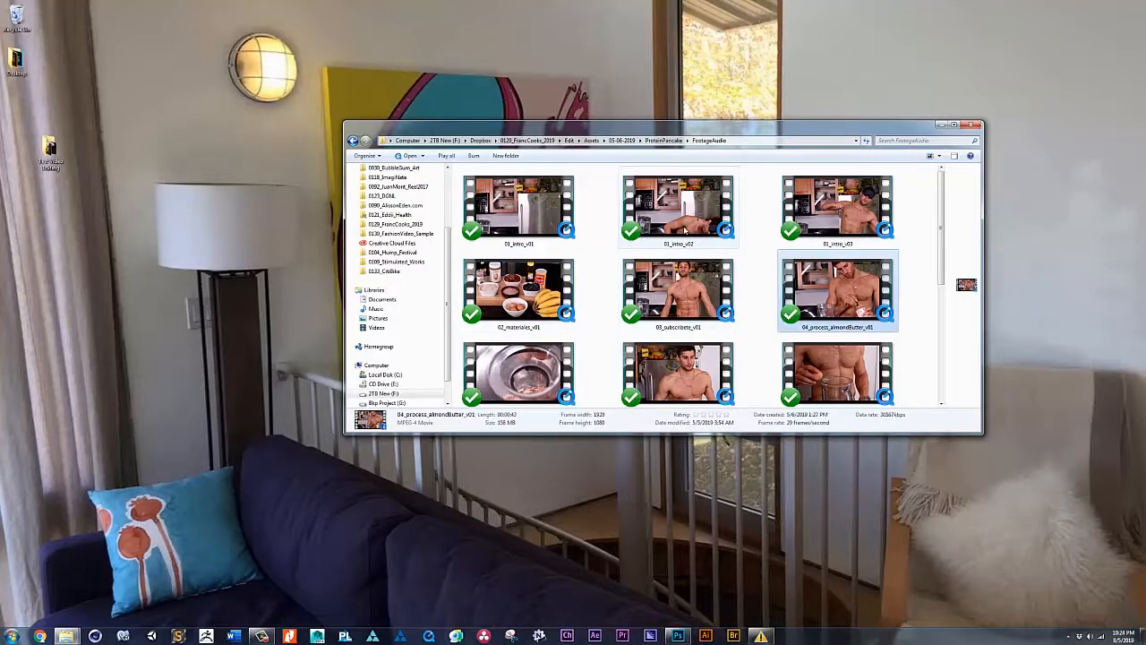
key(Down)
key(Left)
key(Left)
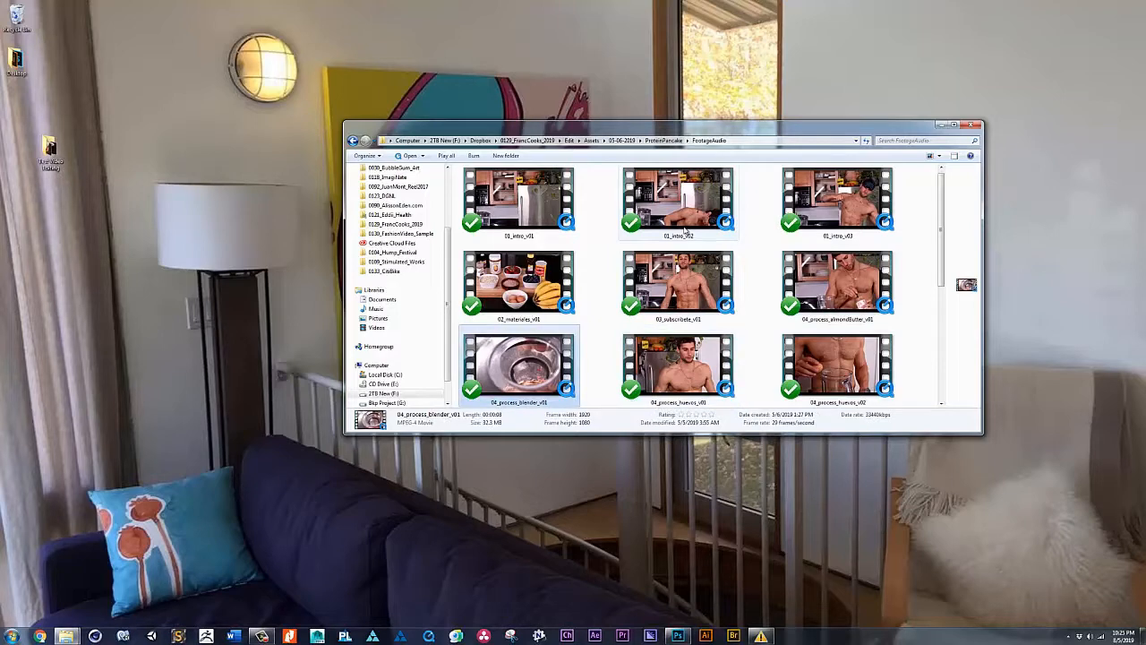
key(Right)
key(Down)
key(Down)
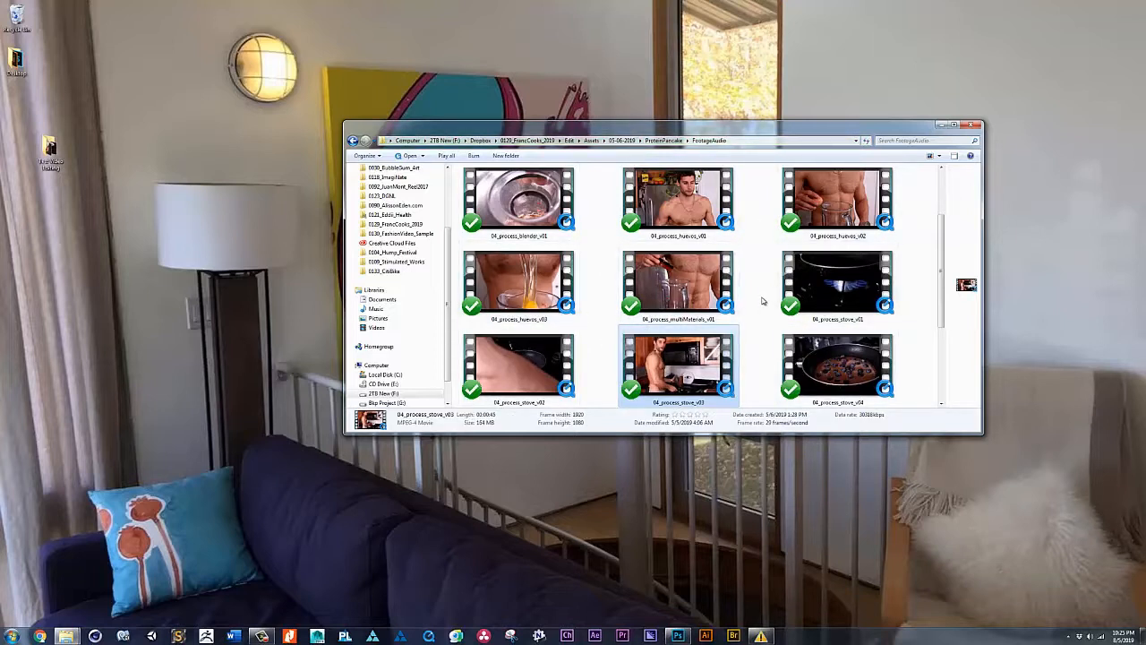
key(Down)
key(Down)
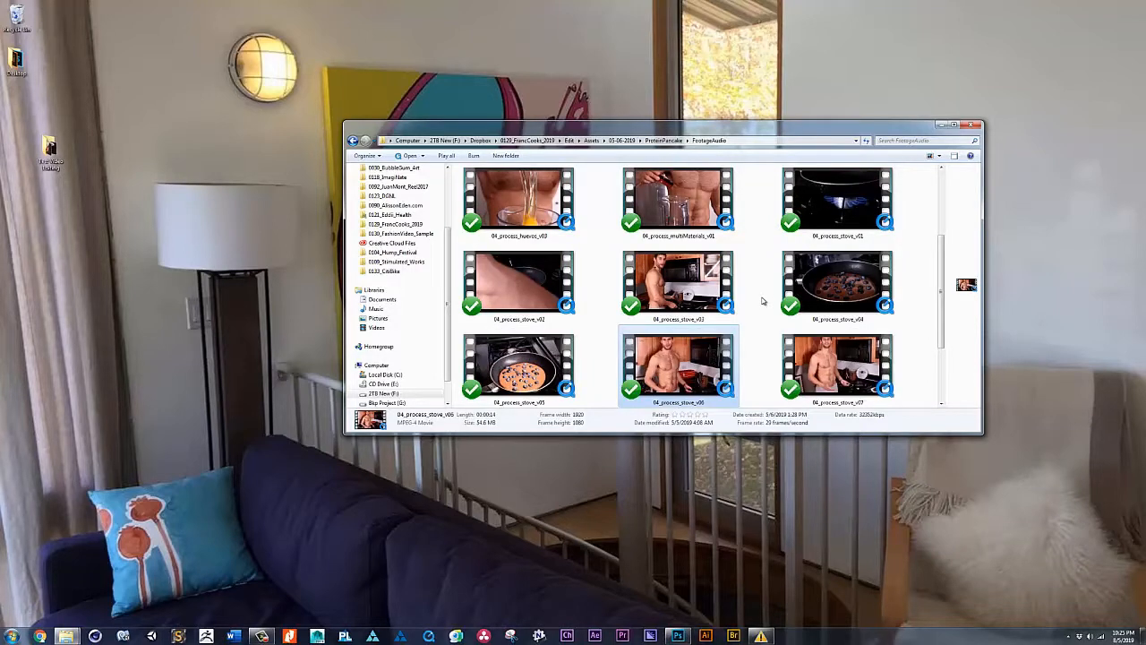
key(Down)
key(Down)
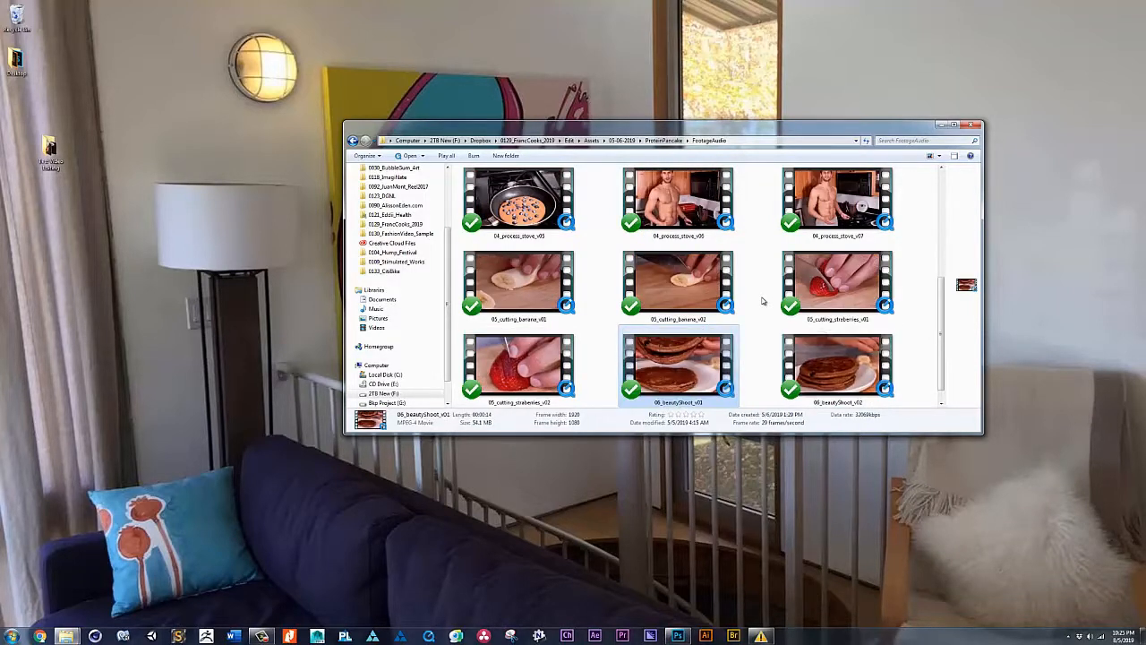
key(Down)
key(Down)
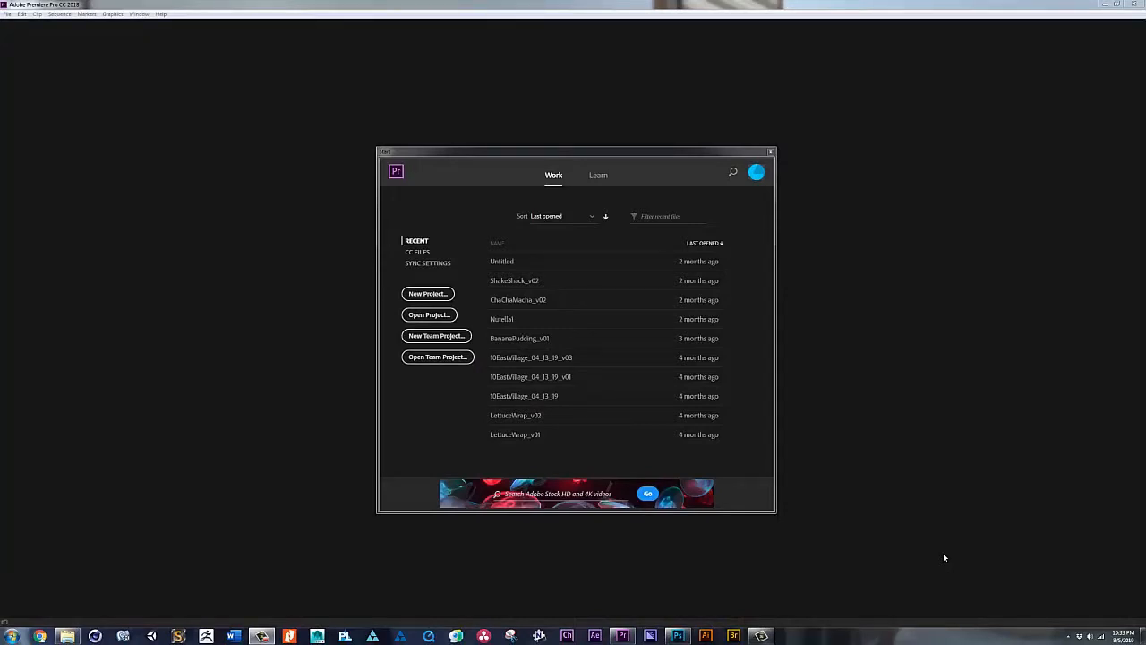
- In Premiere Pro, start a new project and browse to the Desktop for its location
click(437, 300)
click(429, 295)
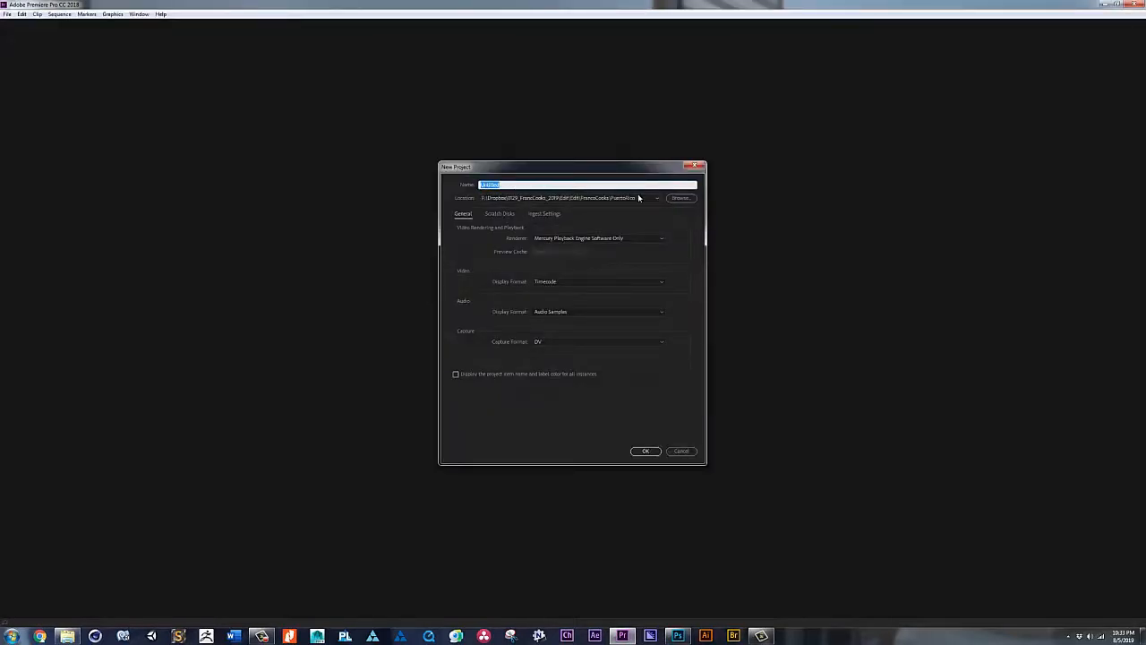
click(681, 198)
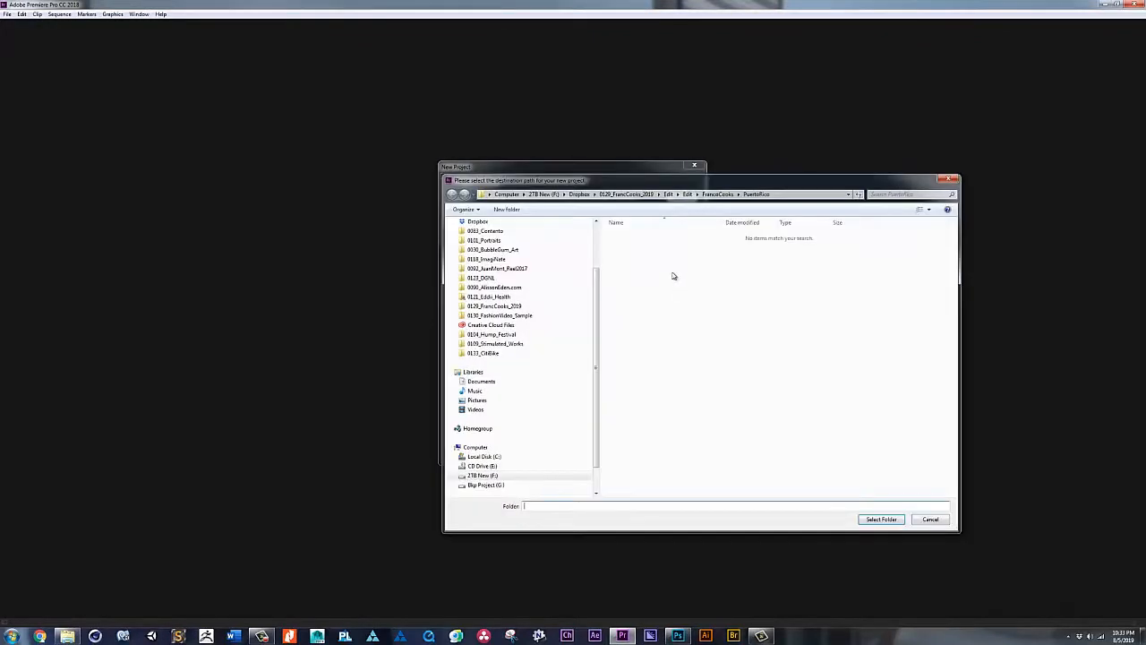
scroll(599, 307, up, 2)
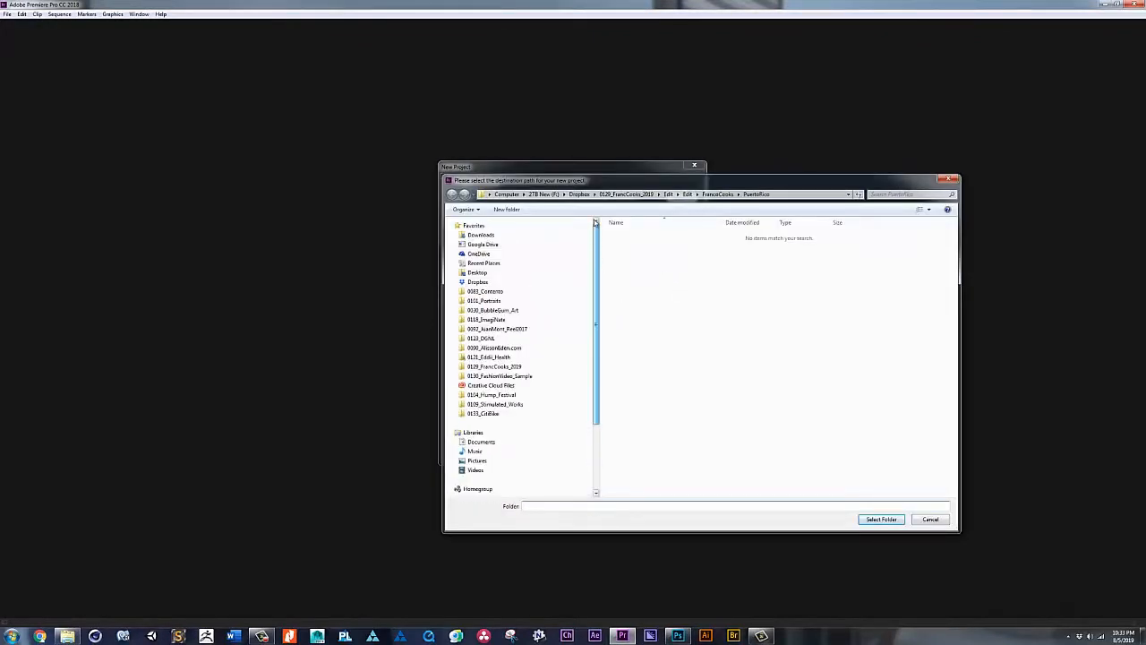
click(512, 272)
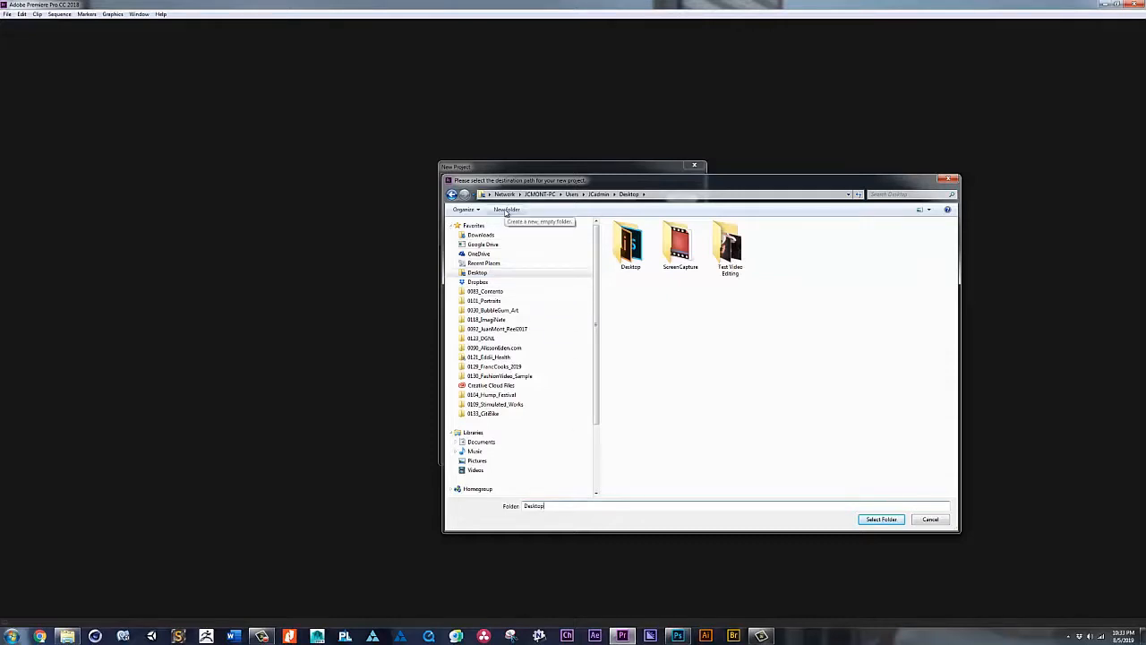
- Create a folder named 01_Pulpo_v01 on the Desktop and open it
click(507, 210)
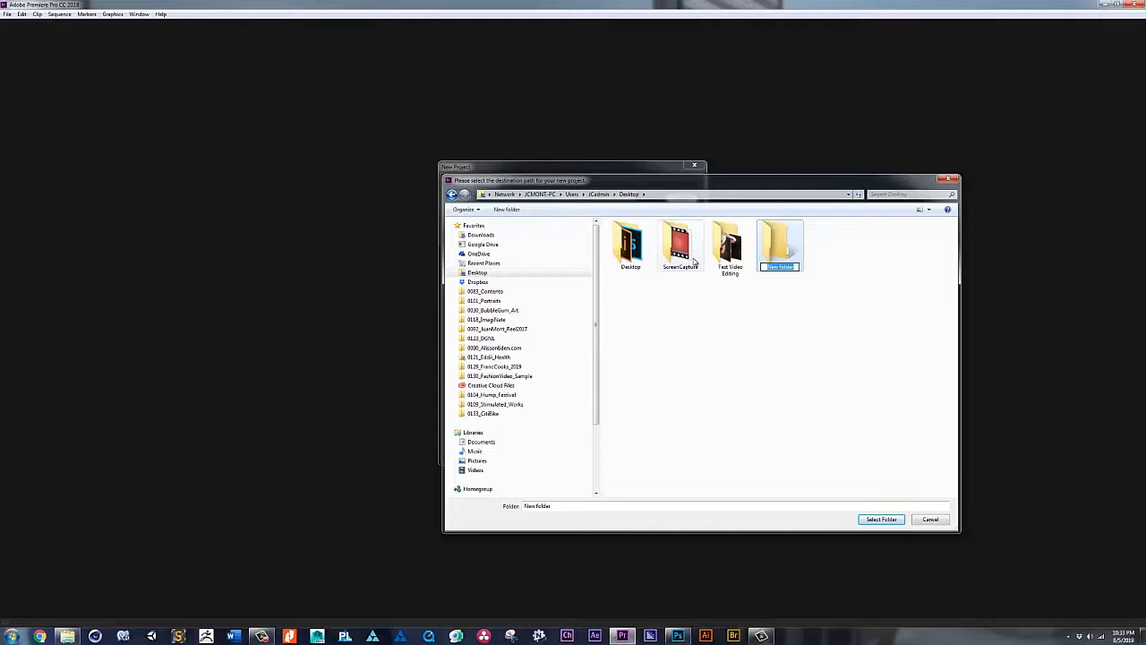
text(01_)
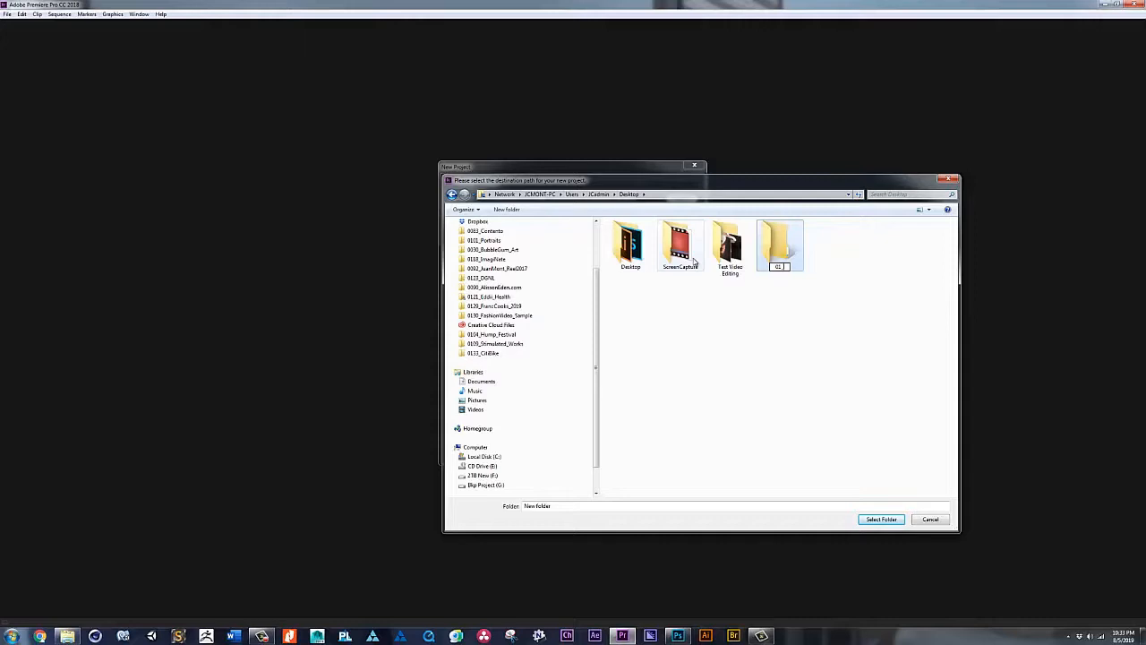
text(Pulpo_v01)
double_click(781, 250)
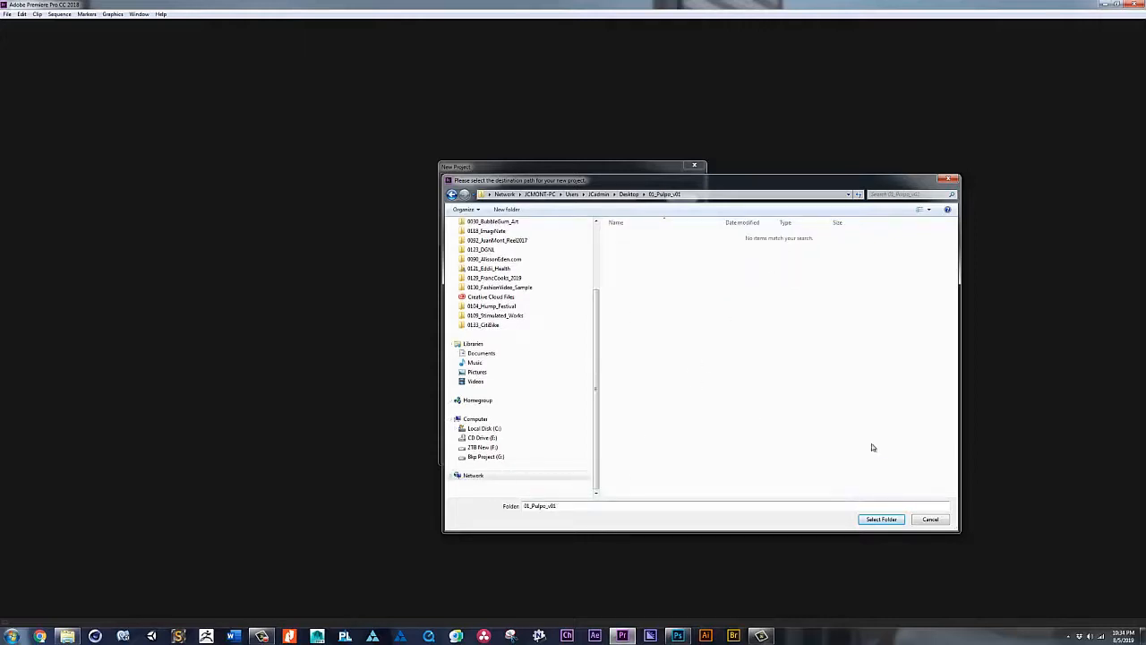
- Set the Desktop itself as the project location, name the project 01_pulpo_v01 and create it
click(628, 194)
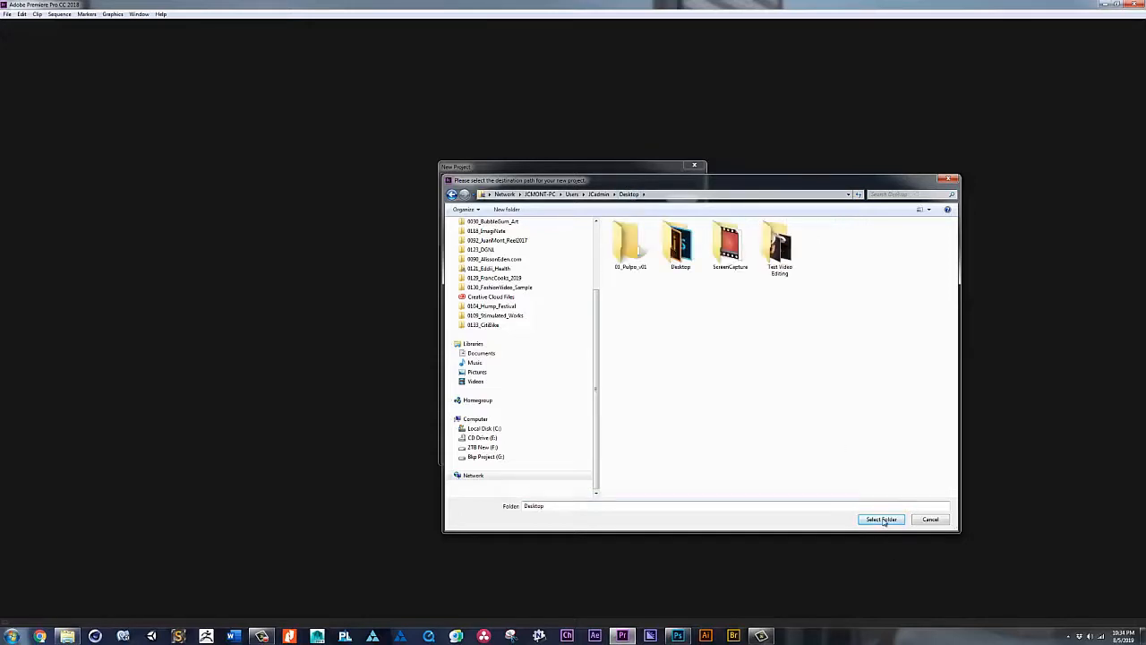
click(881, 519)
click(512, 185)
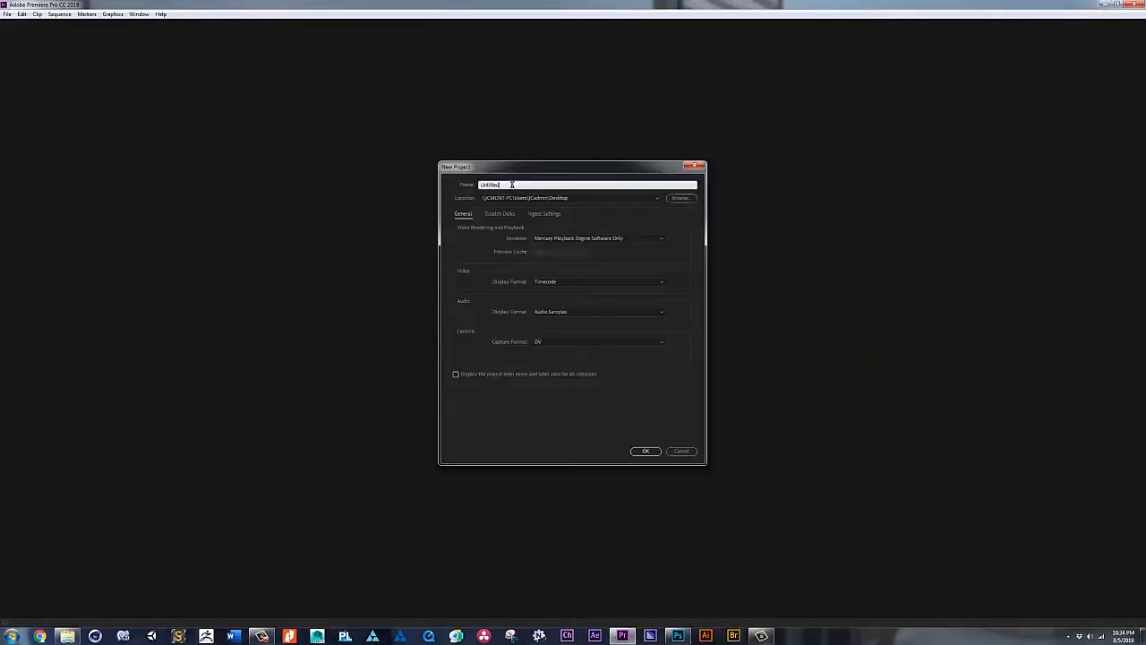
drag(512, 185, 453, 180)
text(C)
click(651, 450)
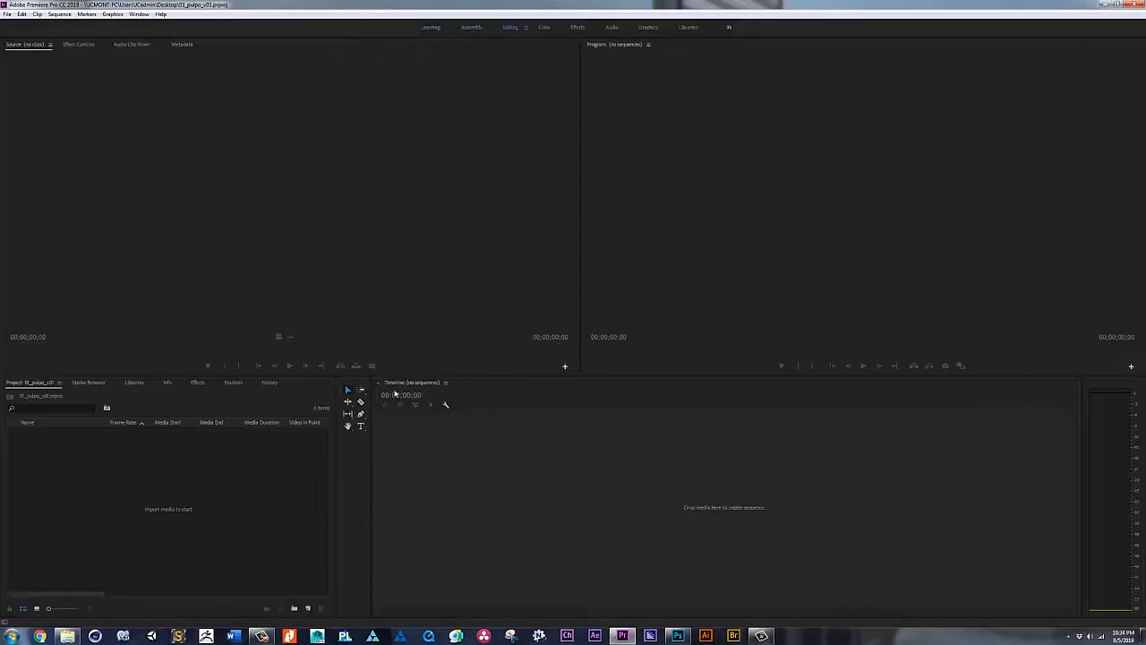
double_click(89, 453)
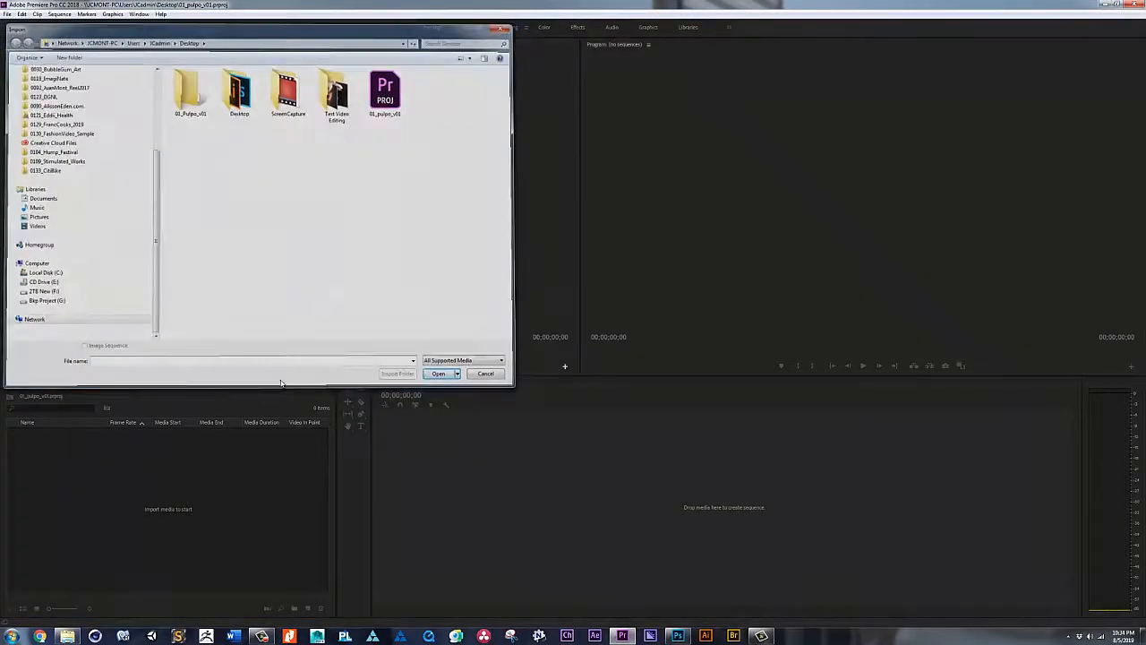
click(508, 25)
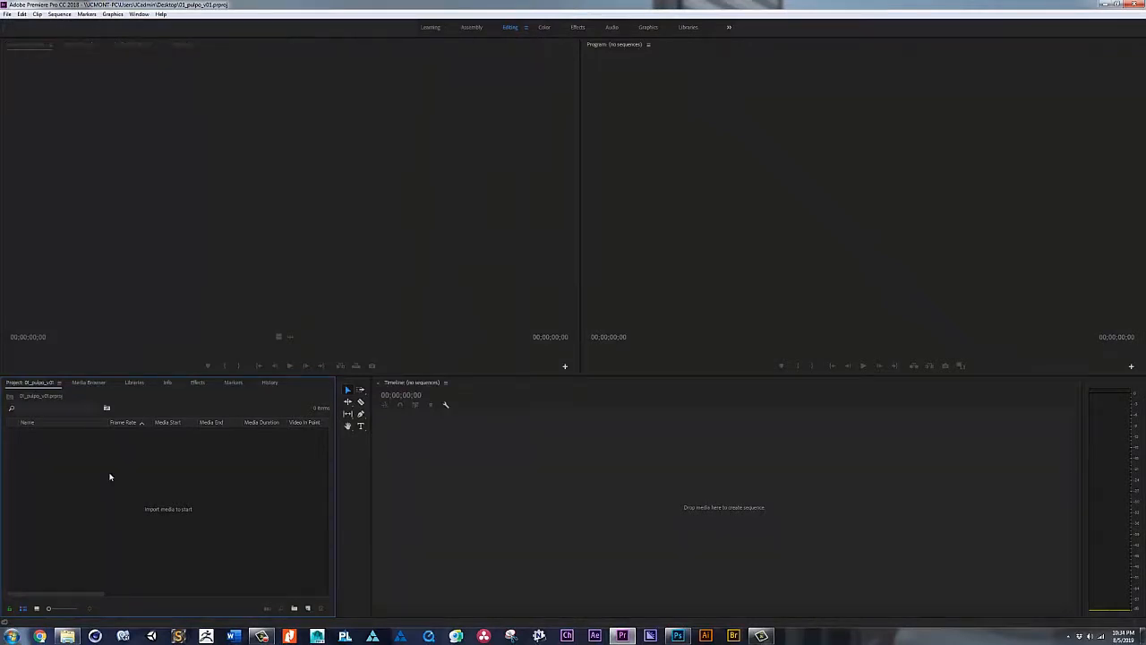
double_click(109, 477)
key(Escape)
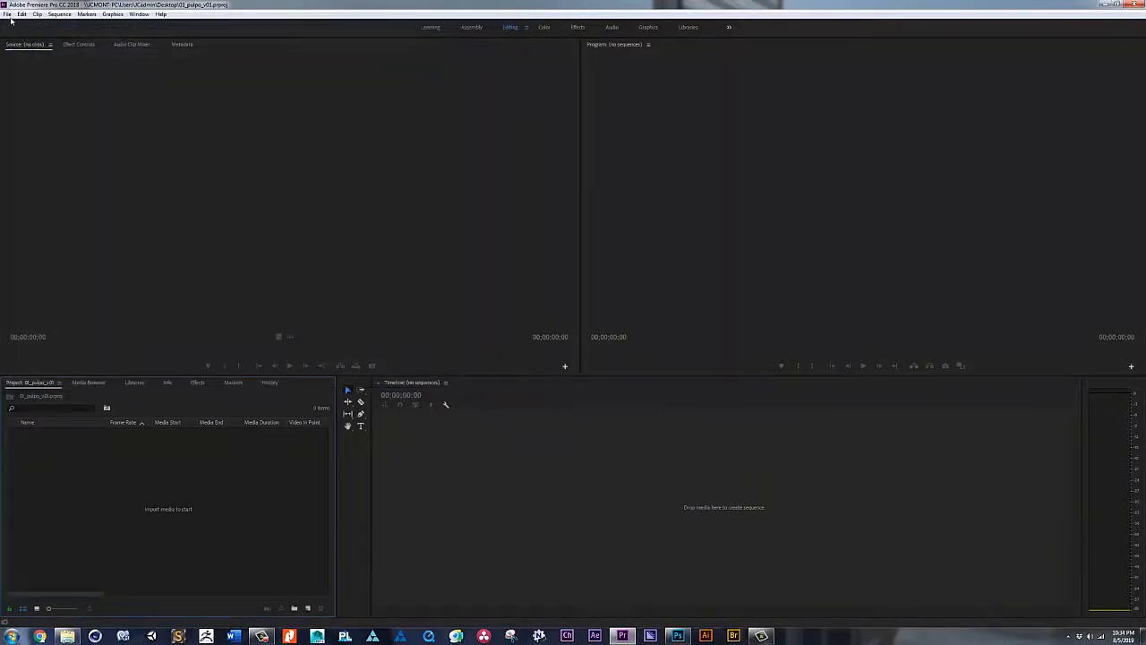
- Start a media import and browse to the Edit folder of the 0129_FrancCooks_2019 project
click(7, 15)
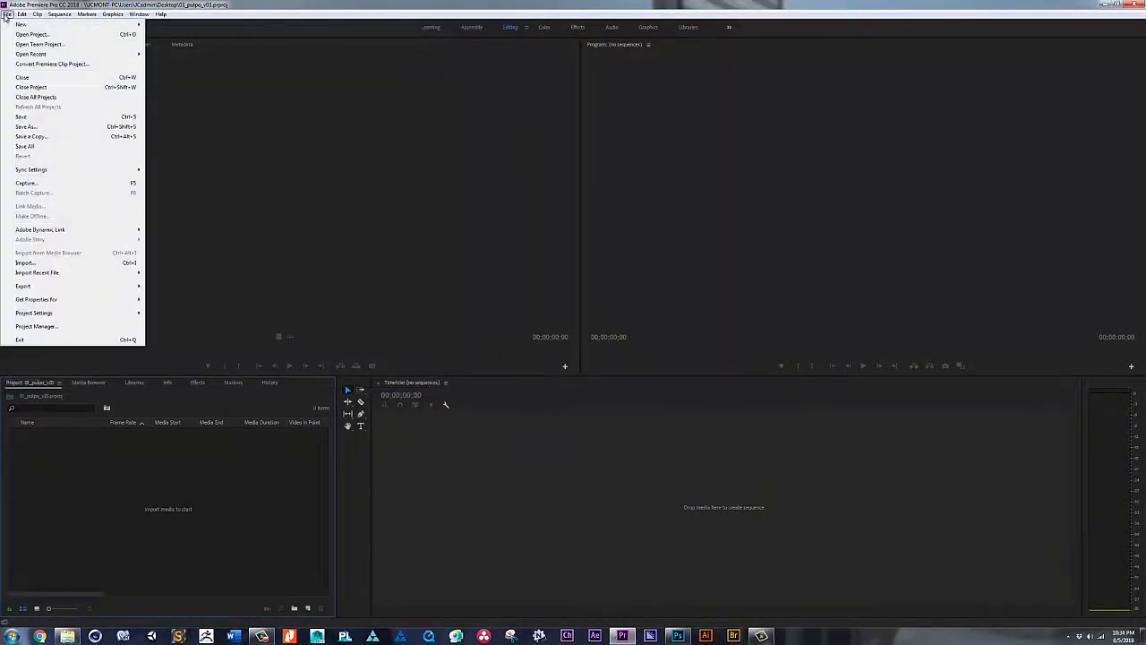
click(62, 265)
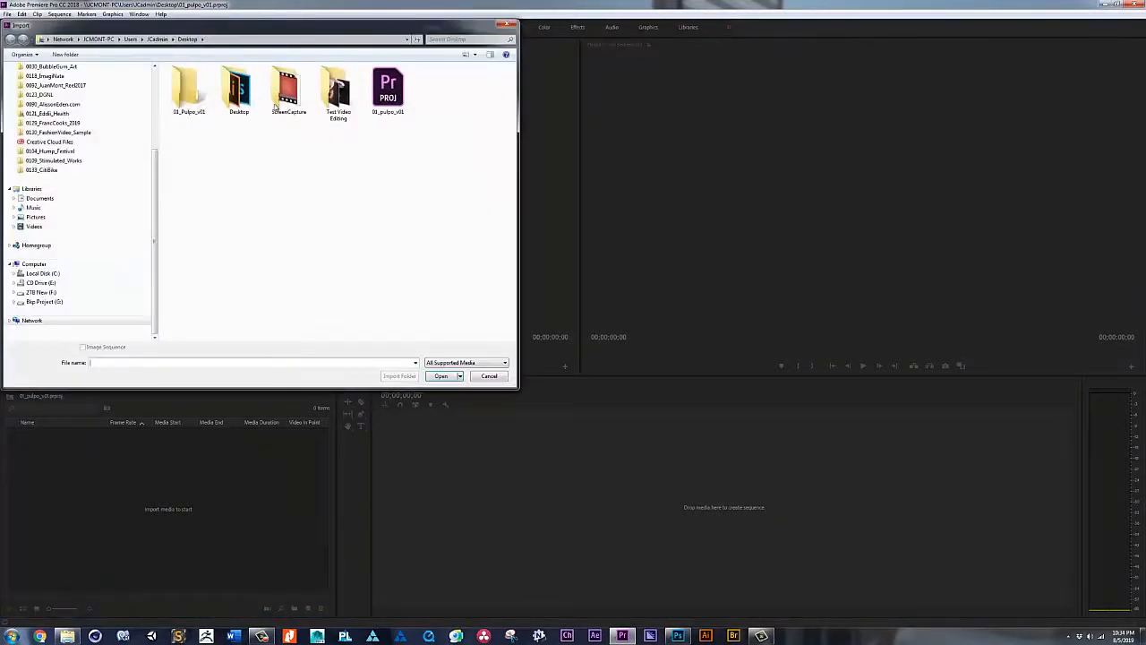
drag(155, 168, 159, 138)
click(52, 169)
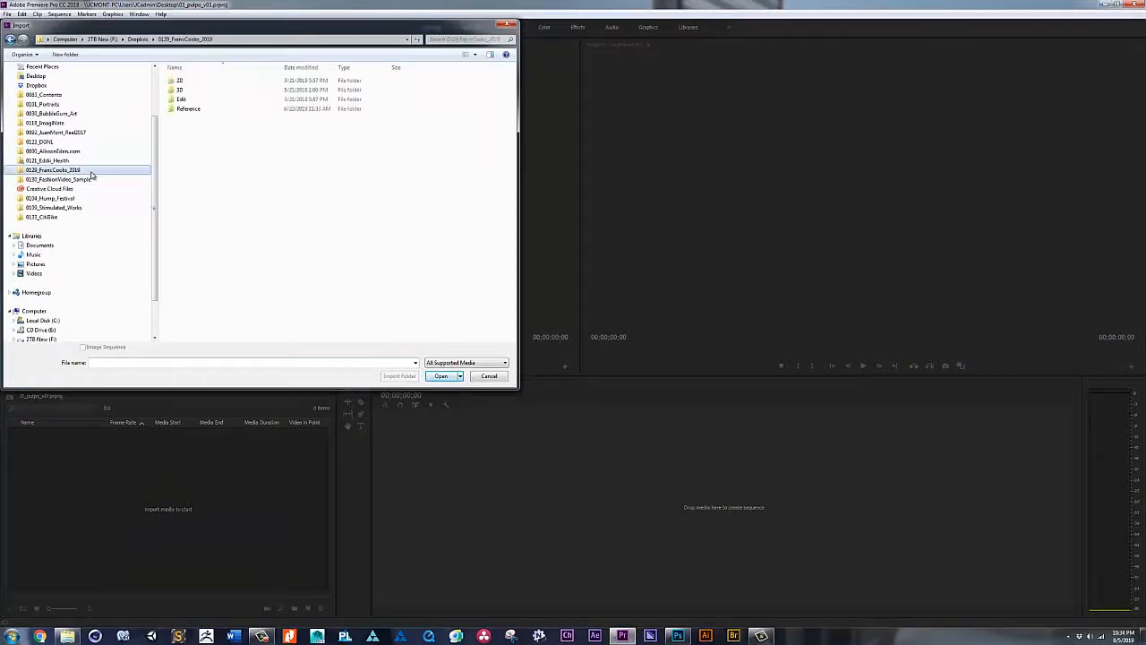
click(179, 102)
double_click(180, 100)
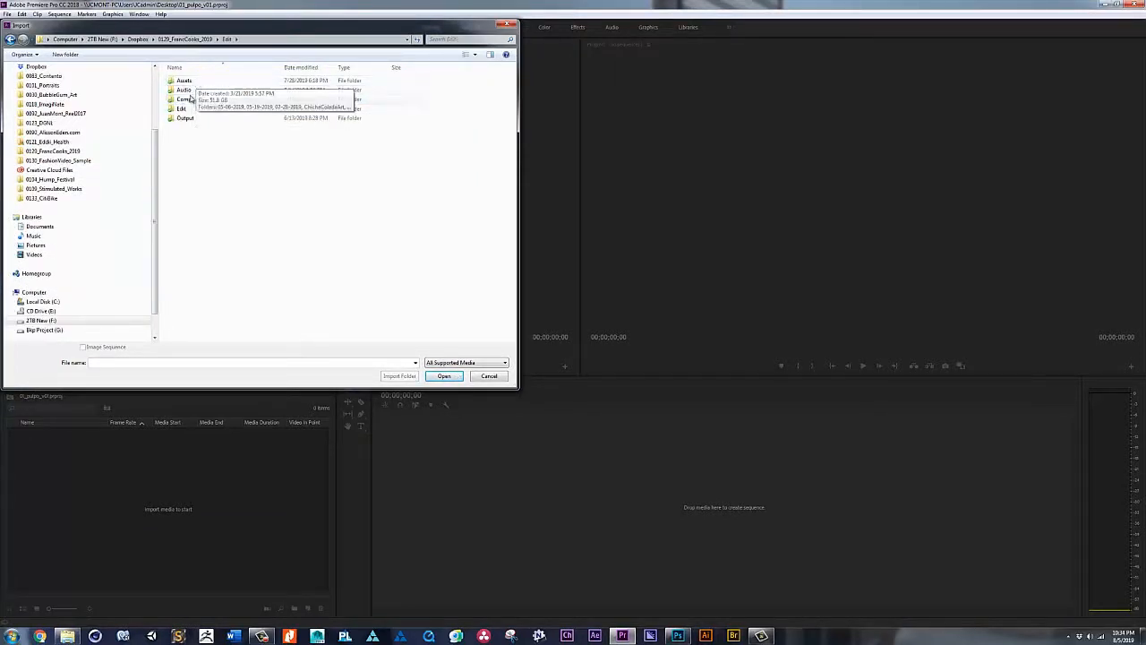
- Import the whole Pulpo_Olivo folder from 05-06-2019 inside Assets into the project
double_click(195, 82)
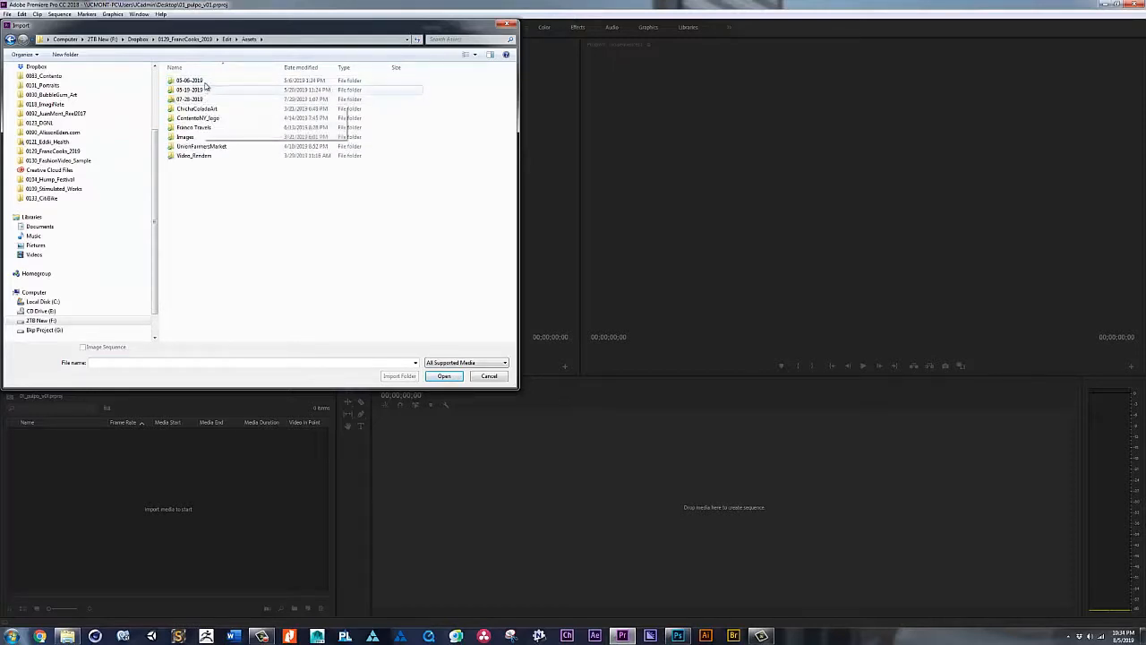
double_click(205, 81)
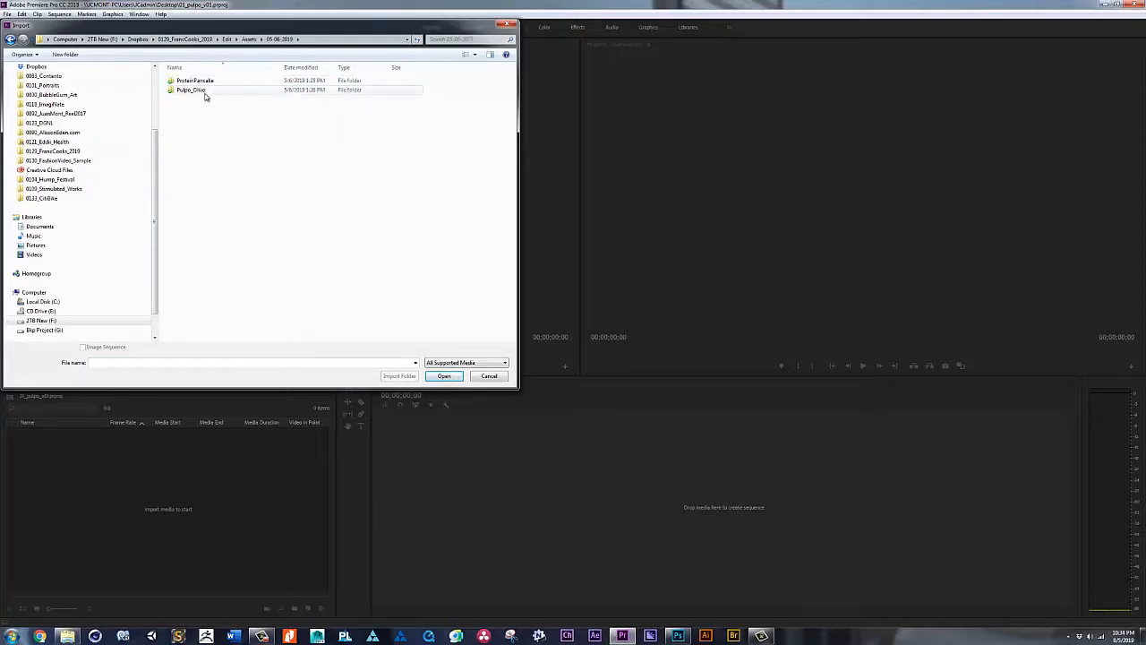
click(205, 93)
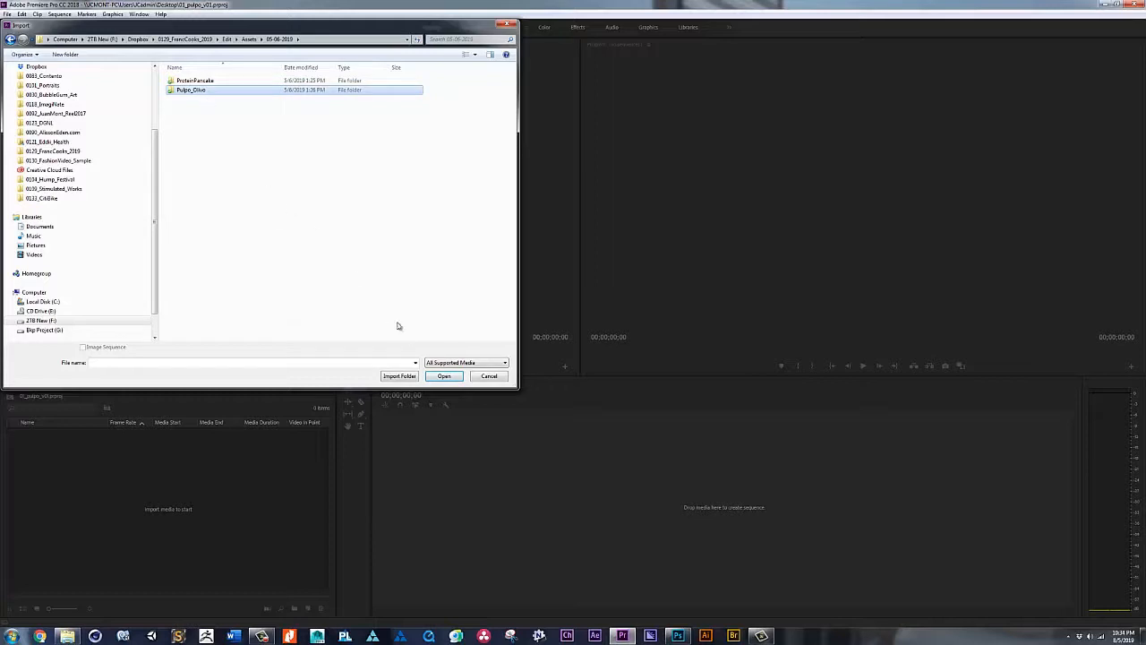
click(399, 376)
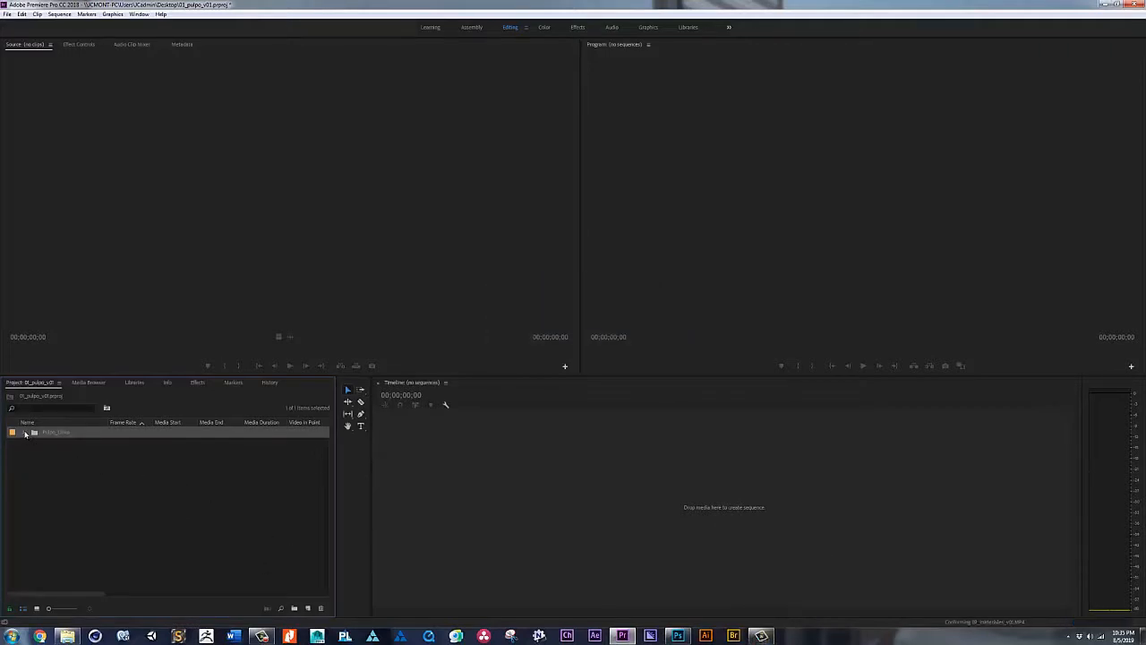
- Expand the imported Pulpo_Olivo bin and its Footage and FootageAudio bins, and look over the clips
click(24, 432)
click(33, 443)
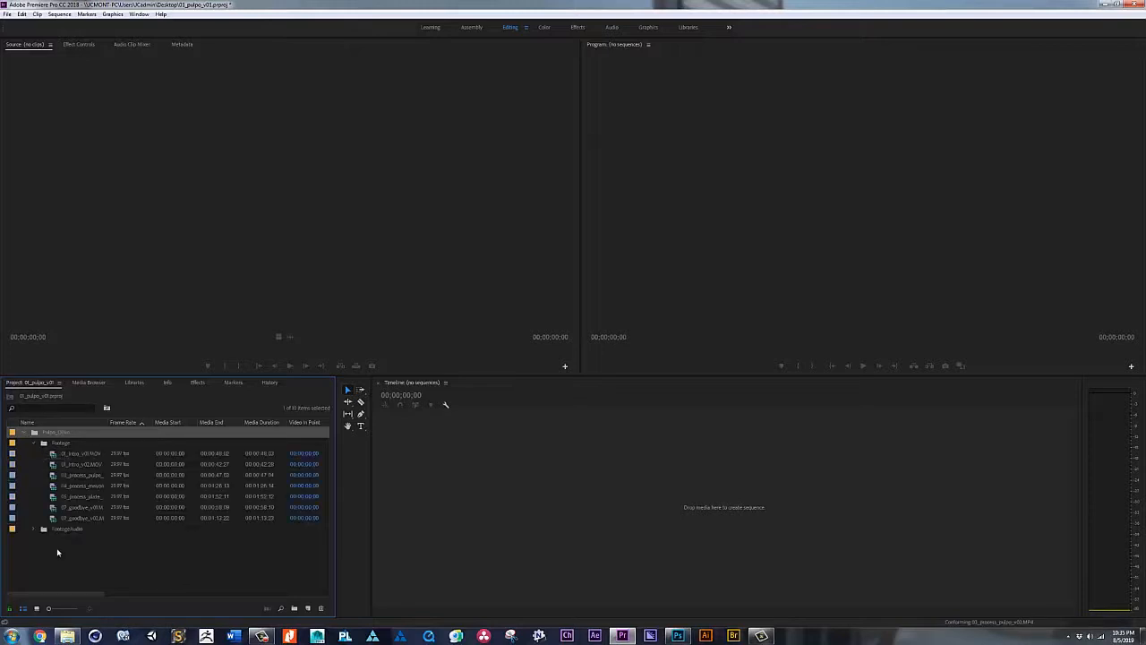
click(35, 531)
click(36, 531)
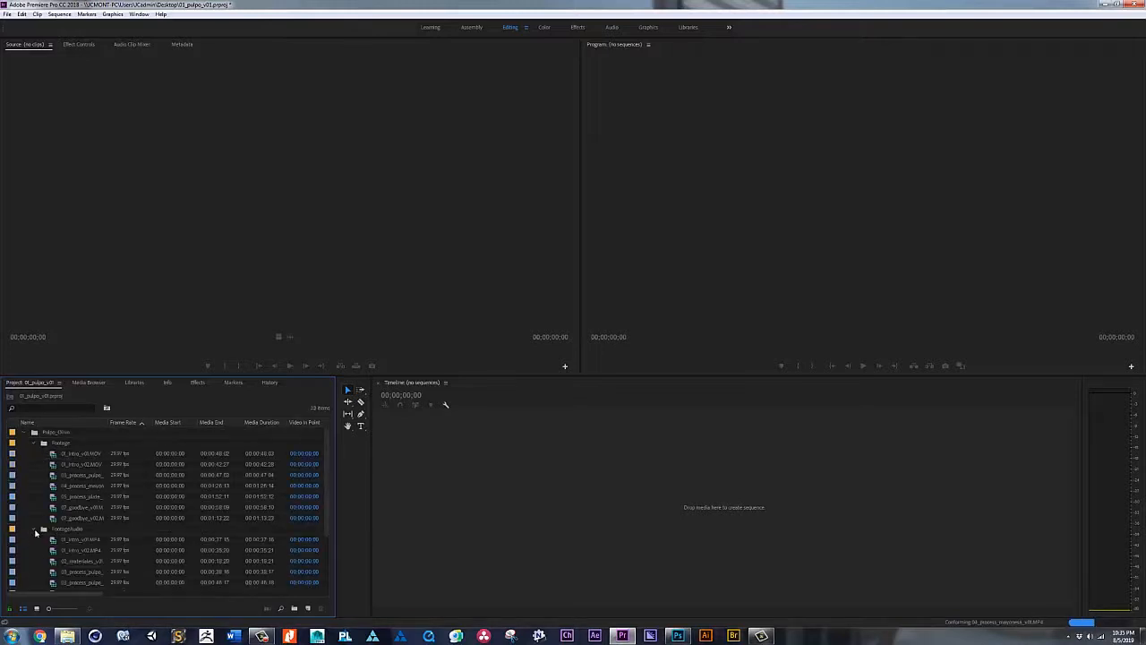
scroll(101, 561, down, 3)
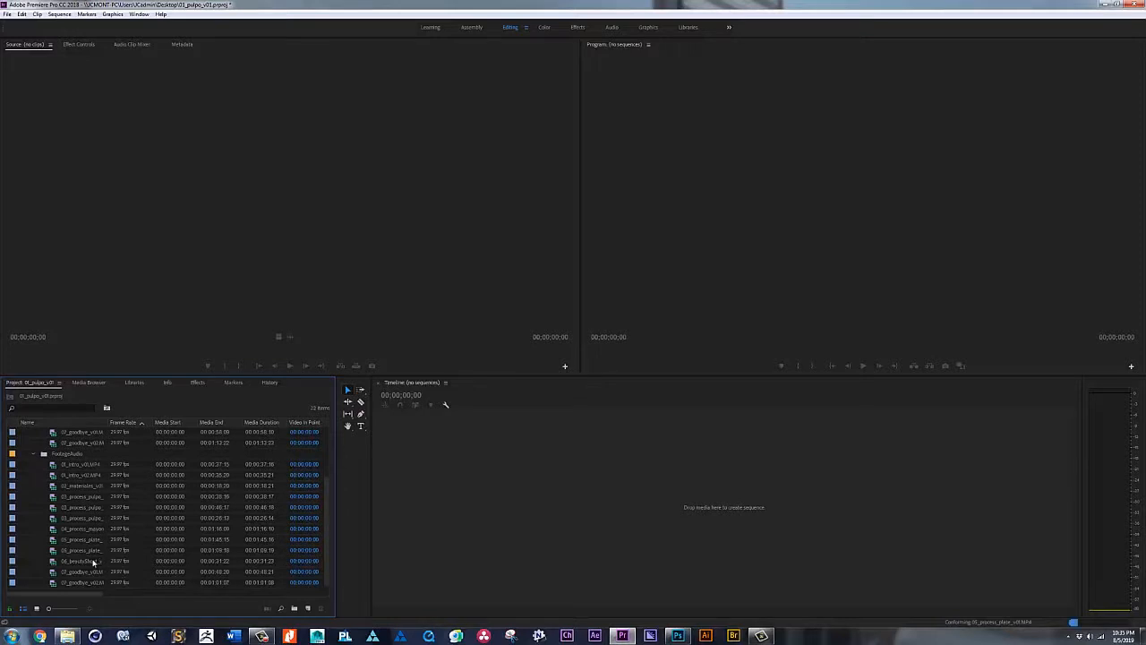
scroll(97, 562, up, 1)
- Create a sequence from the 01_intro_v01.MP4 clip in FootageAudio and play it from near its start
click(71, 506)
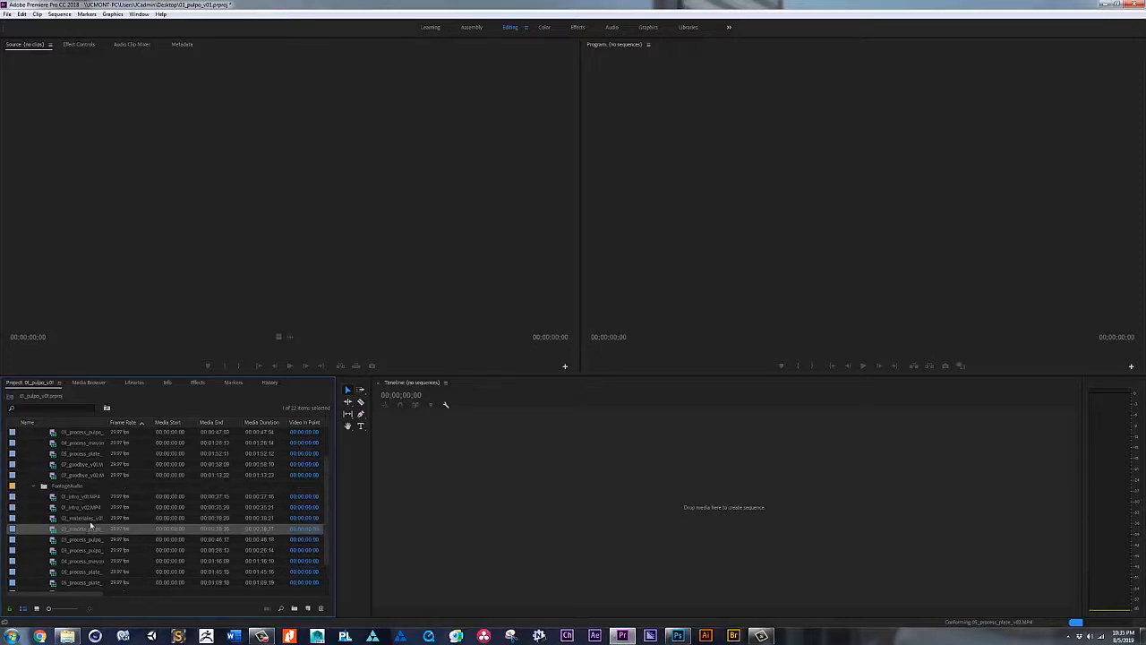
click(77, 497)
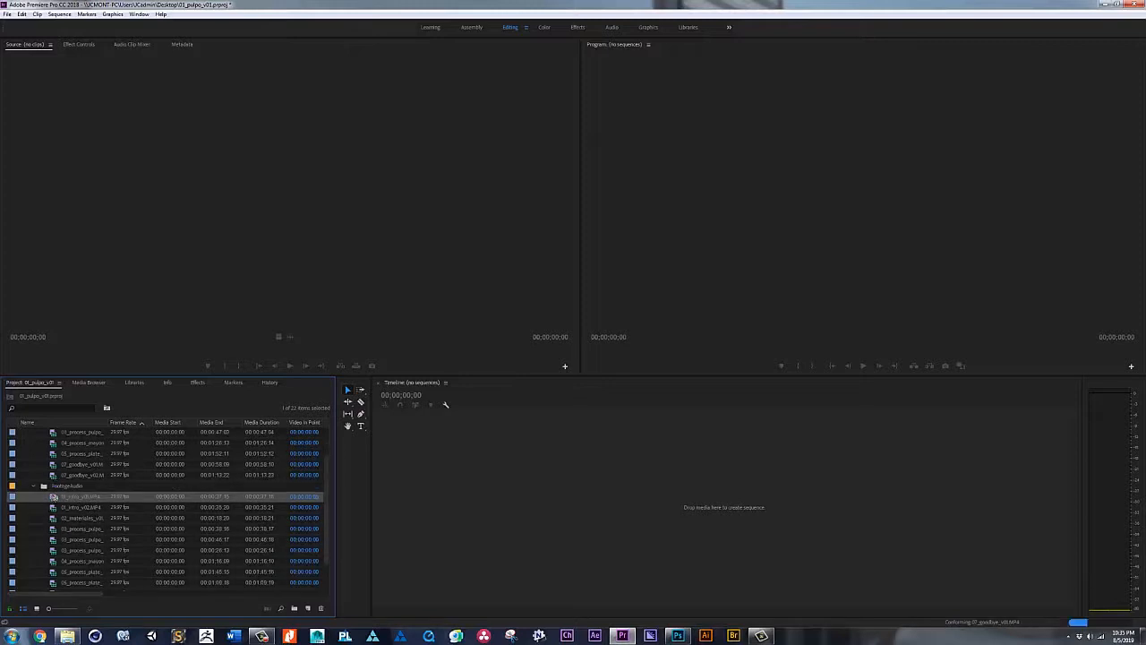
drag(478, 518, 479, 521)
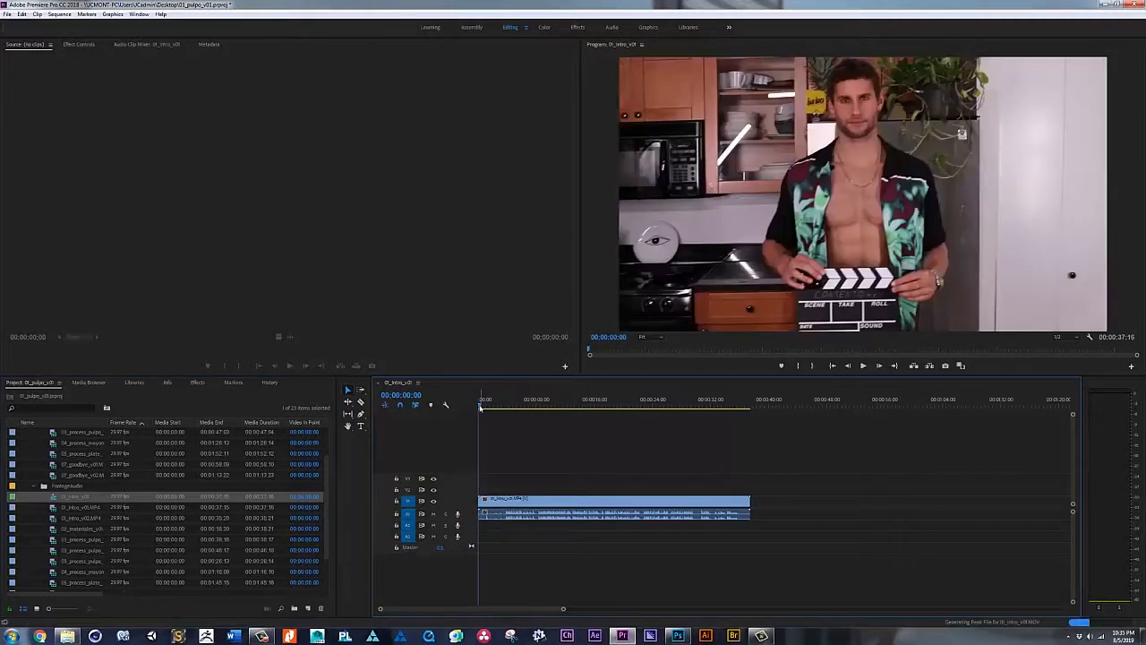
drag(481, 406, 504, 407)
key(space)
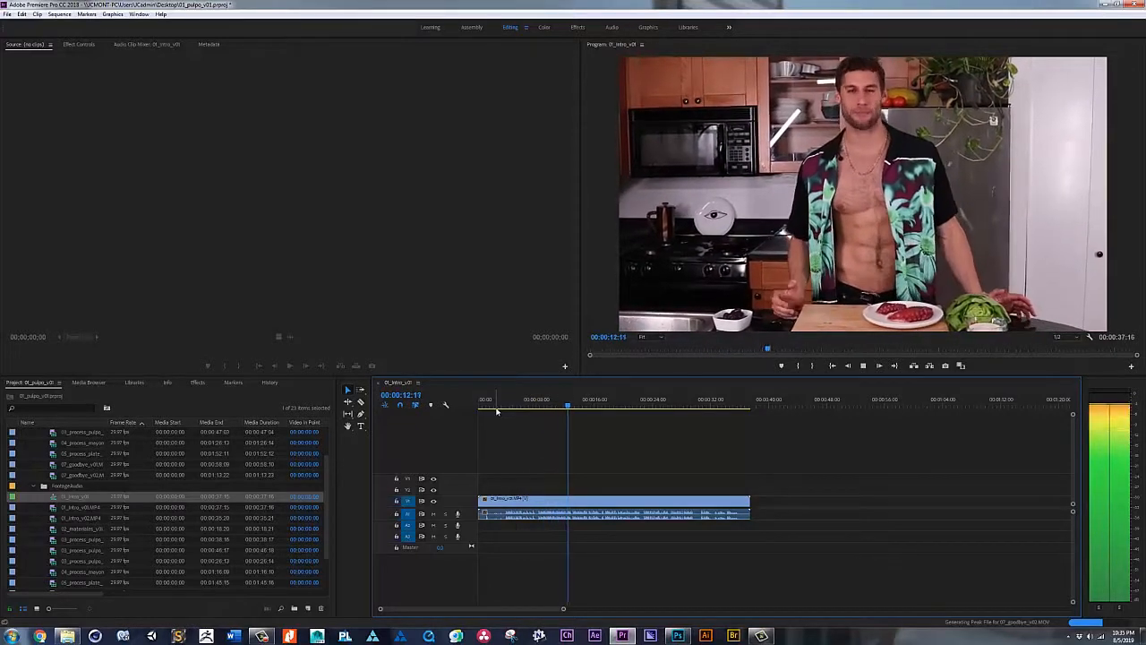
- Split the 01_intro_v01.MP4 clip in the sequence at 00:00:03:15 with the Razor tool, just before the talking starts
key(space)
click(498, 400)
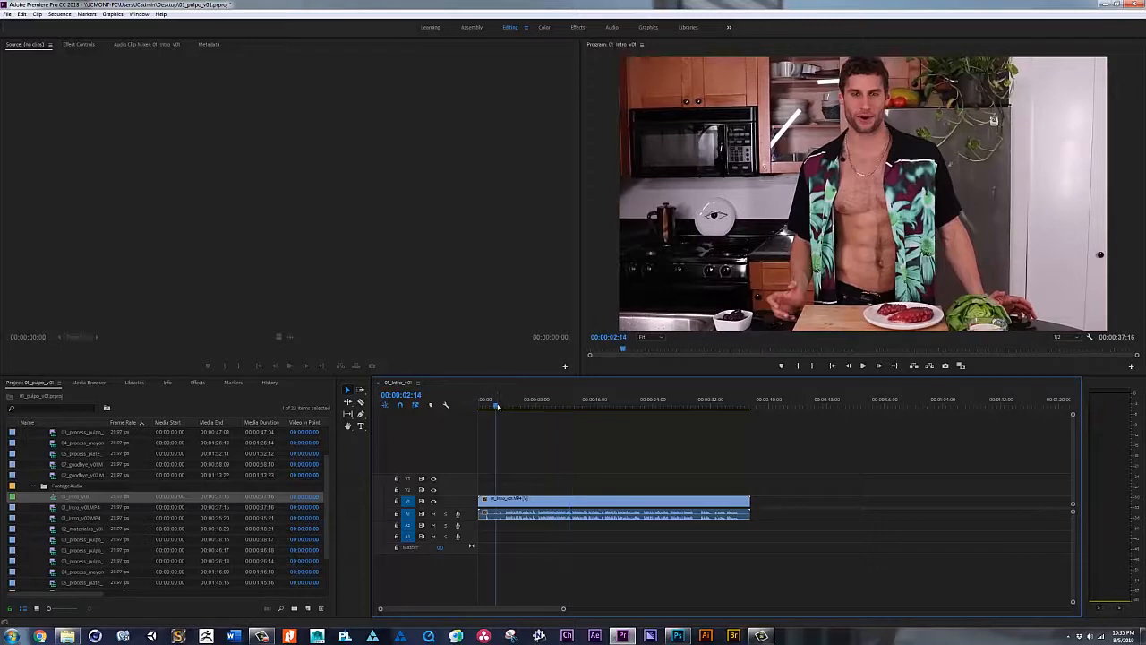
key(space)
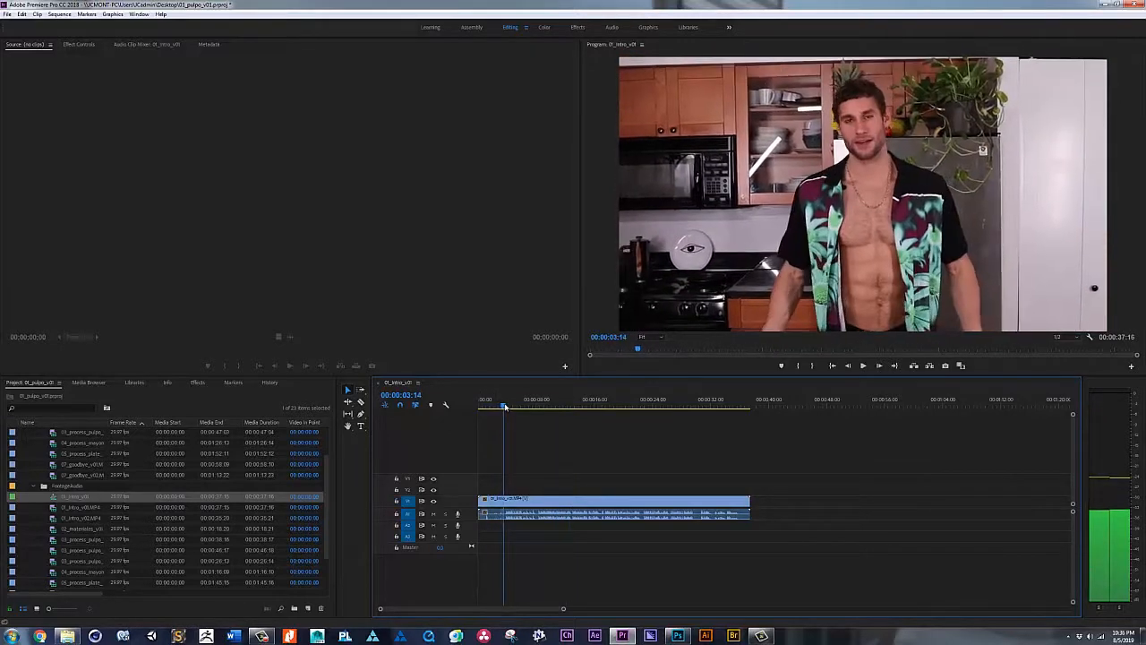
key(space)
key(c)
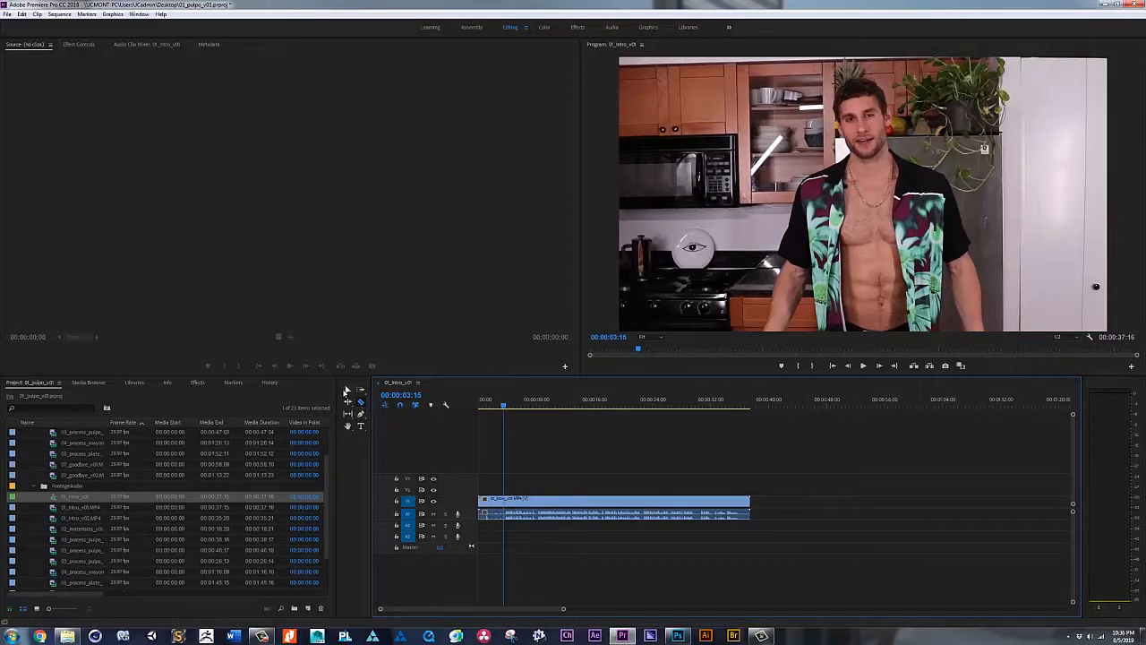
click(360, 402)
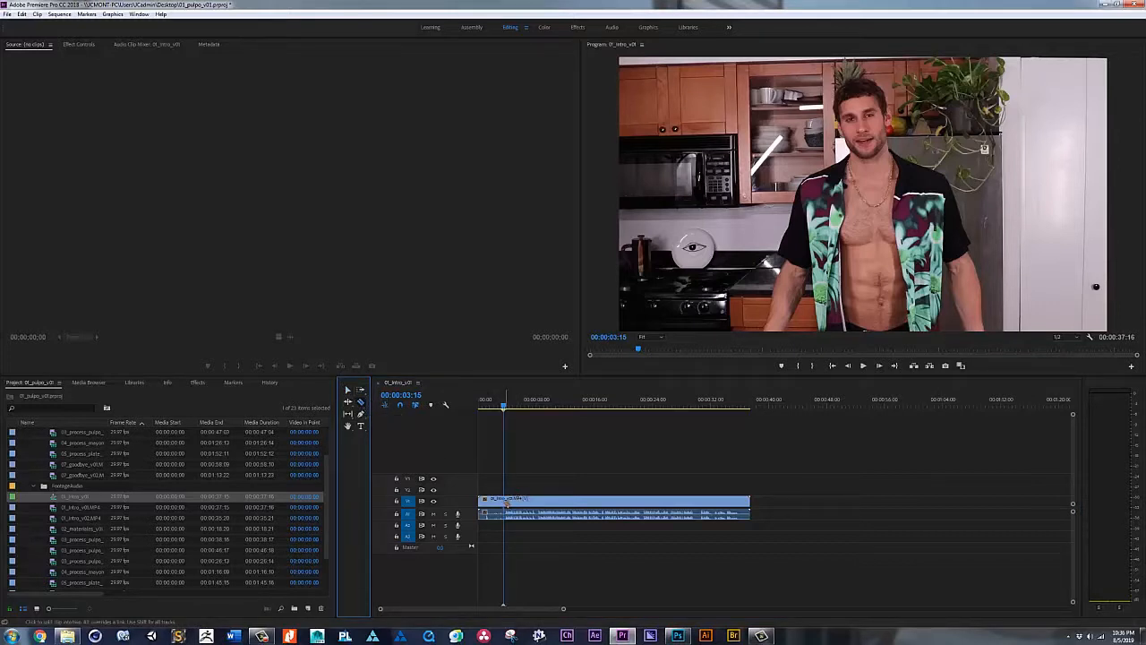
click(506, 504)
key(v)
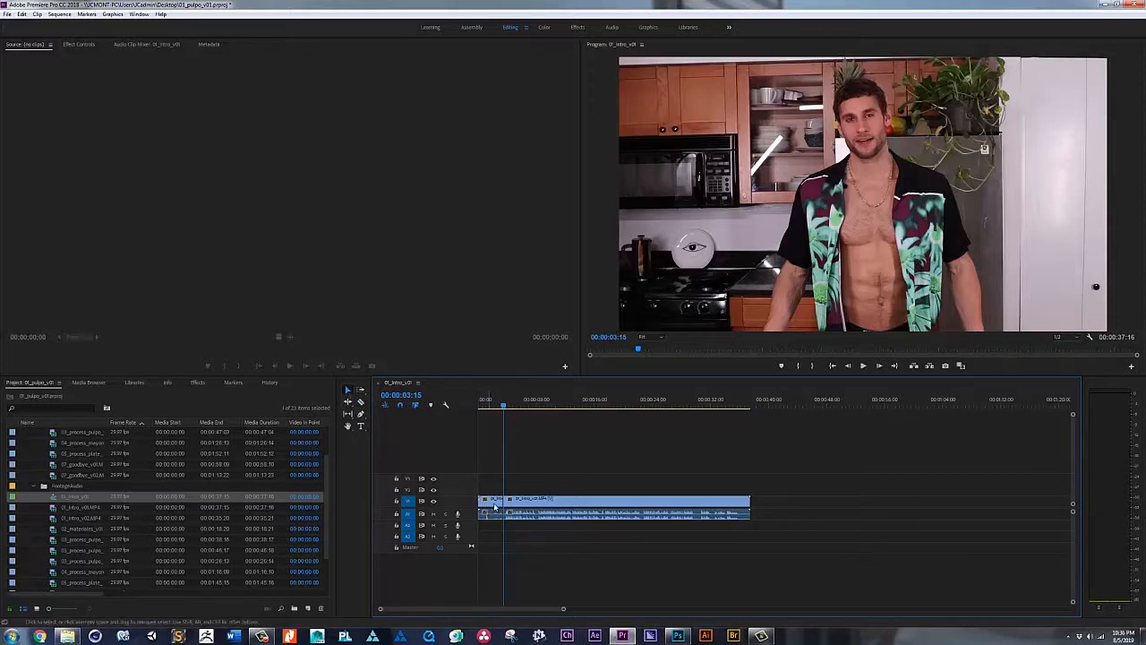
- Delete the short opening piece, move the remaining clip to the sequence start, and play the result
click(496, 507)
key(Delete)
drag(537, 507, 510, 509)
click(486, 404)
key(space)
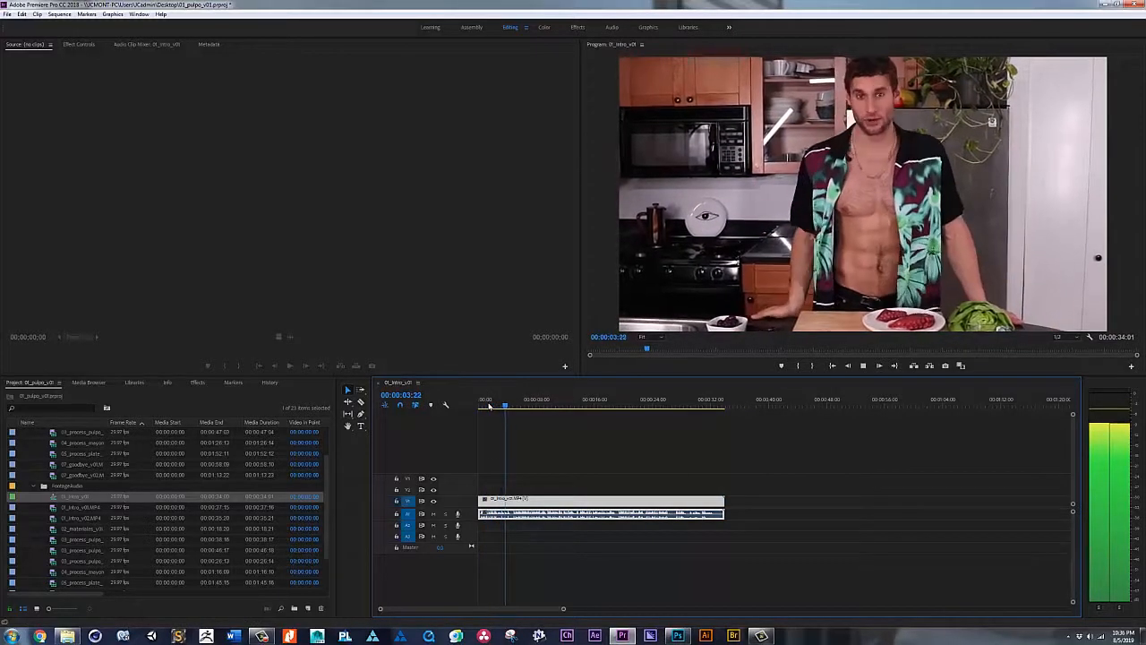
key(space)
drag(514, 405, 579, 404)
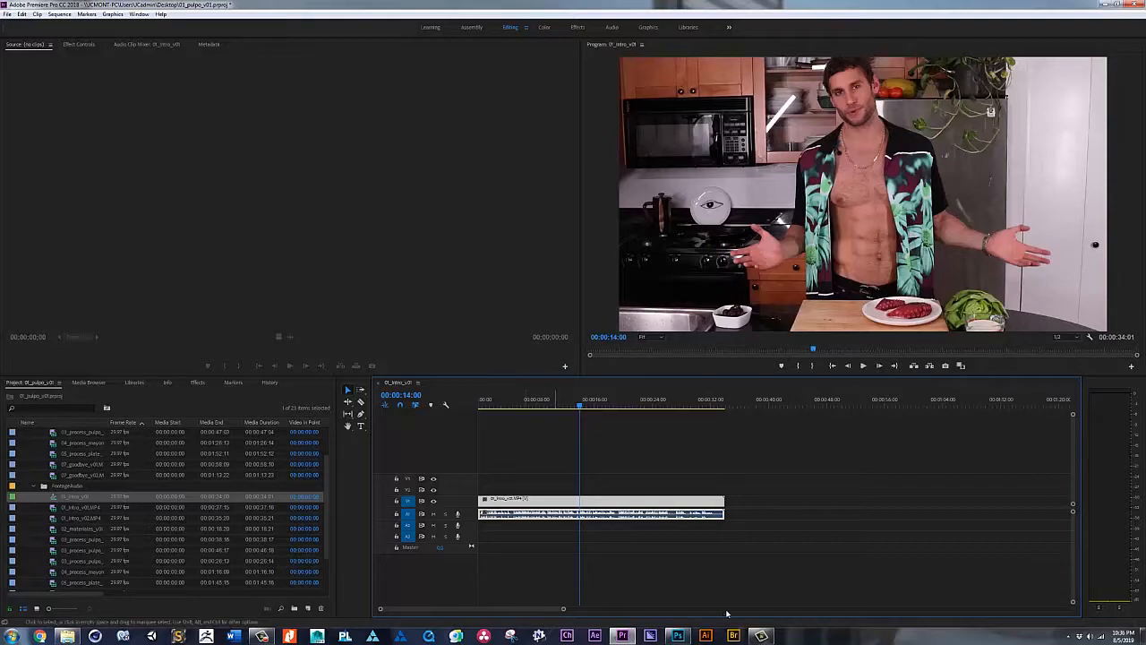
click(761, 636)
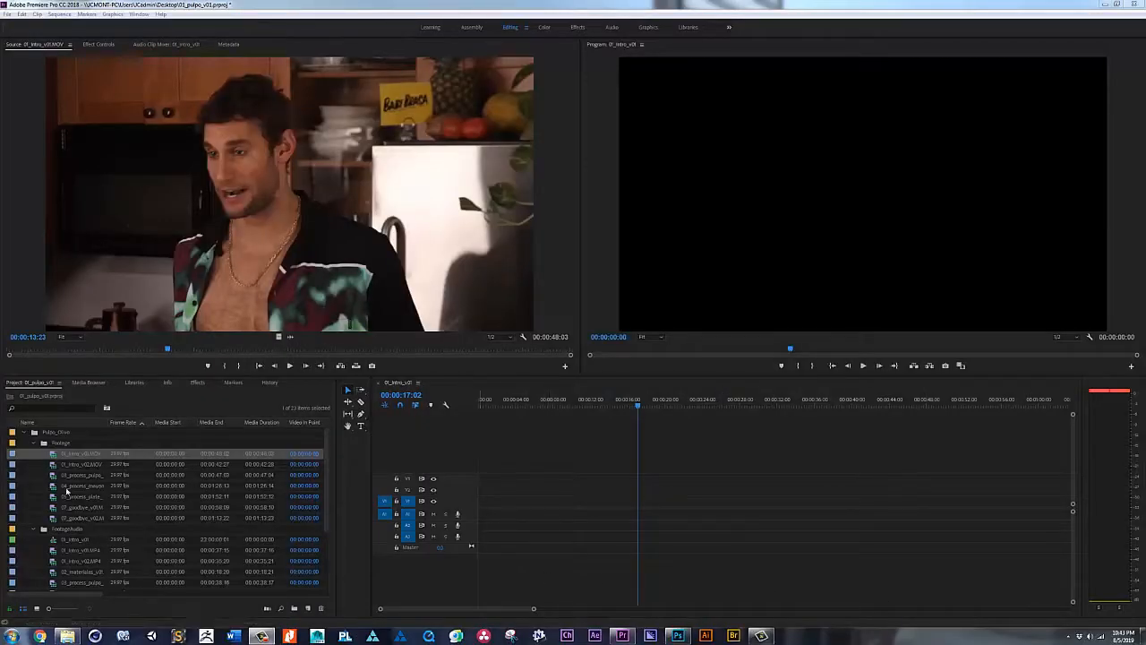
- Place 01_intro_v01.MP4 from FootageAudio on V1 and A1 starting at about 00:00:06:00, and scrub through its opening
click(37, 530)
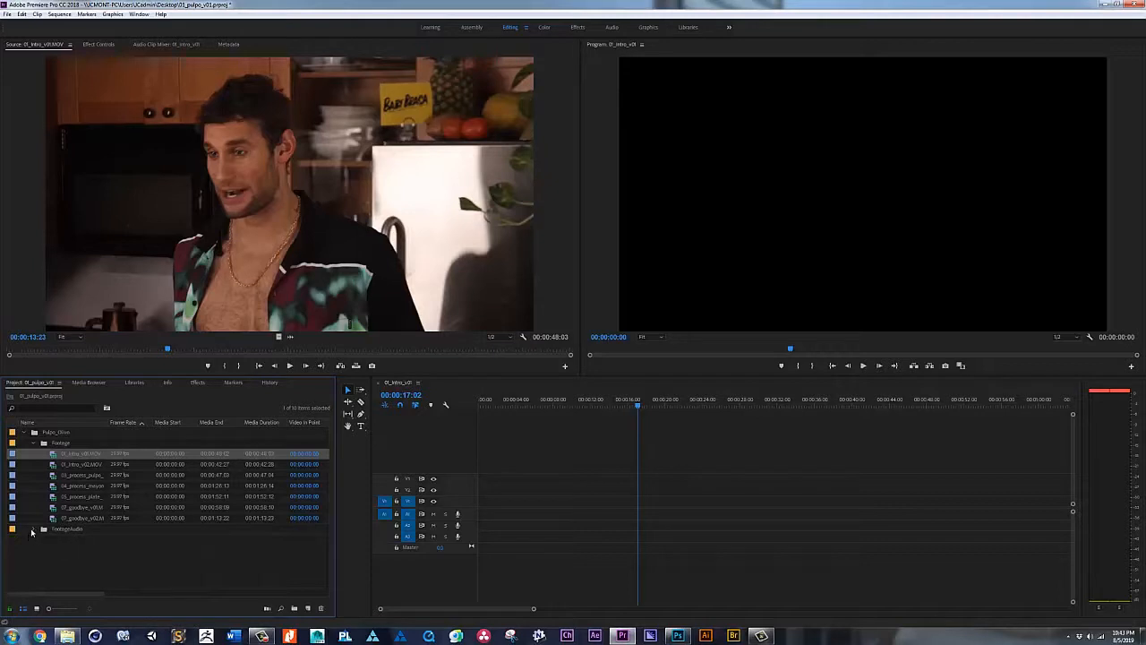
click(33, 531)
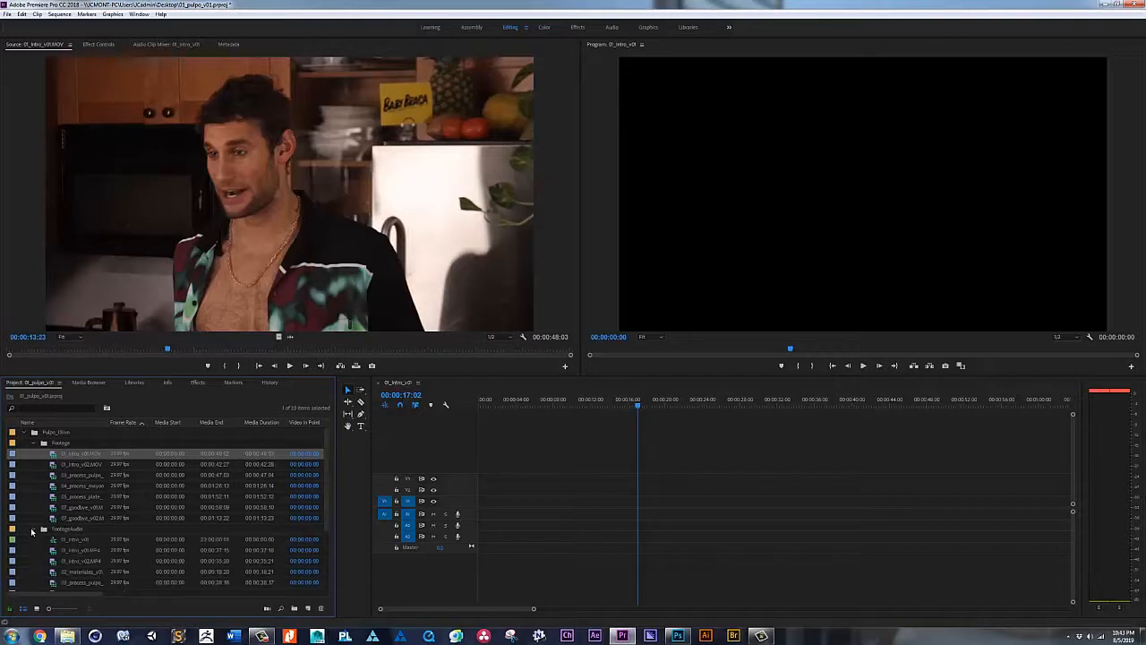
click(75, 552)
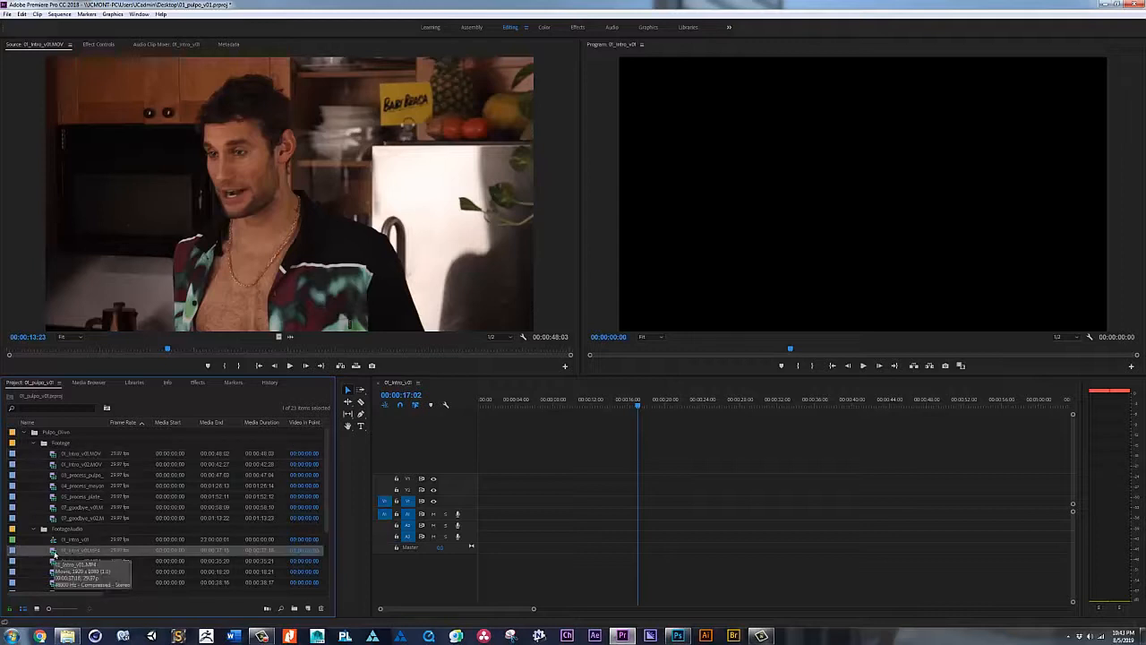
drag(519, 535, 542, 509)
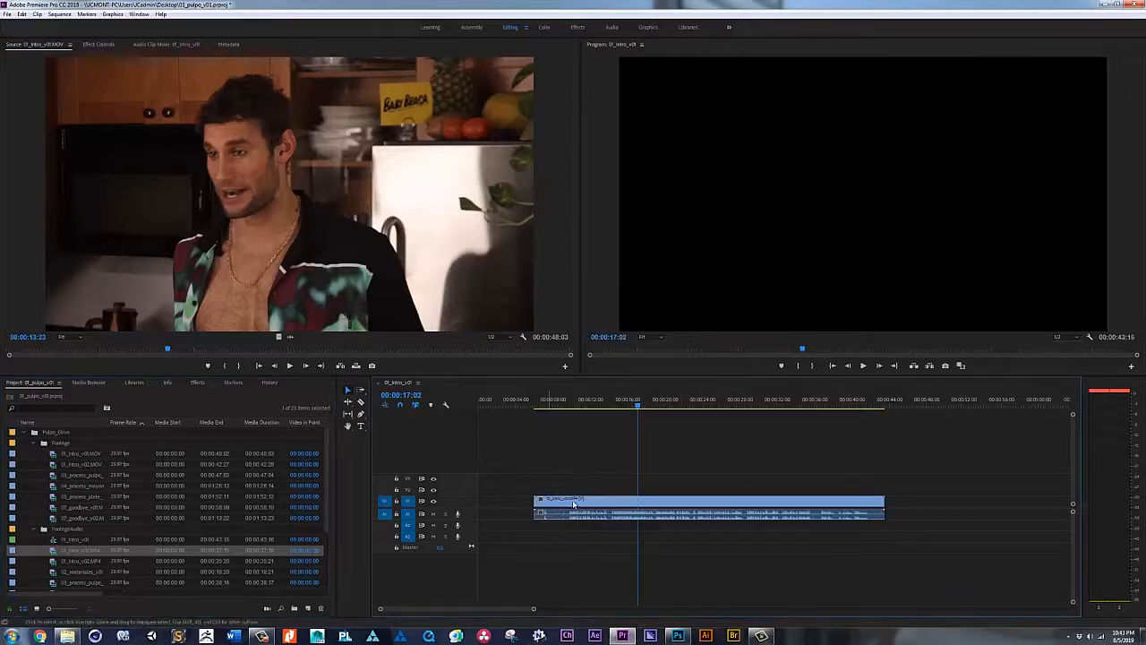
click(531, 400)
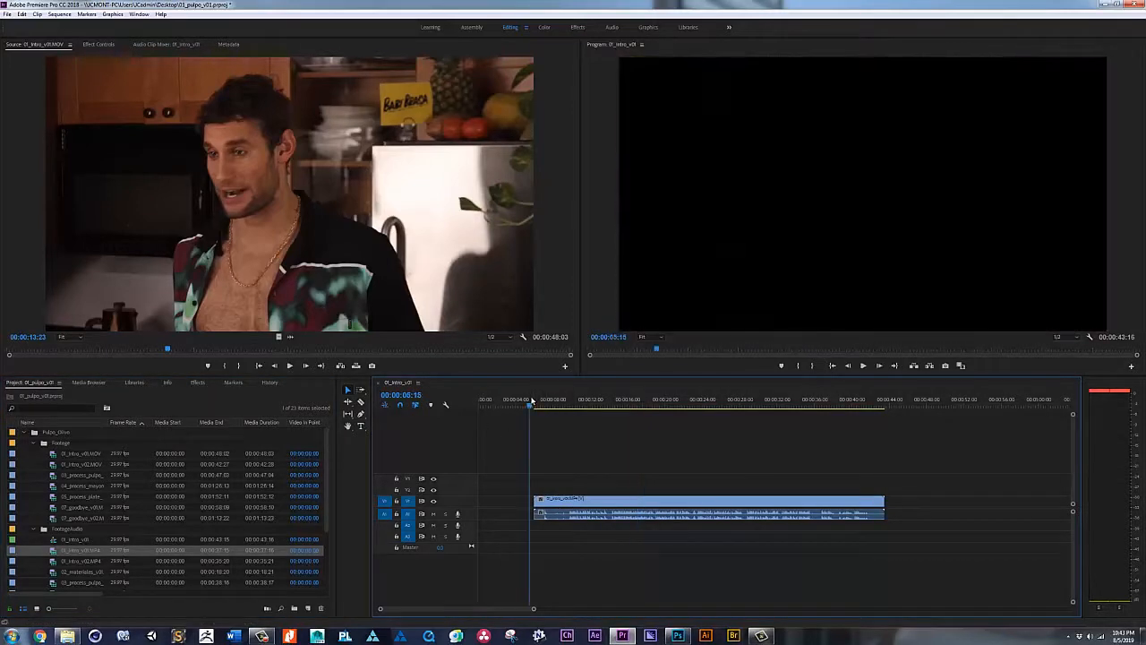
mouse_move(533, 400)
mouse_down()
mouse_move(576, 400)
mouse_move(548, 399)
mouse_up()
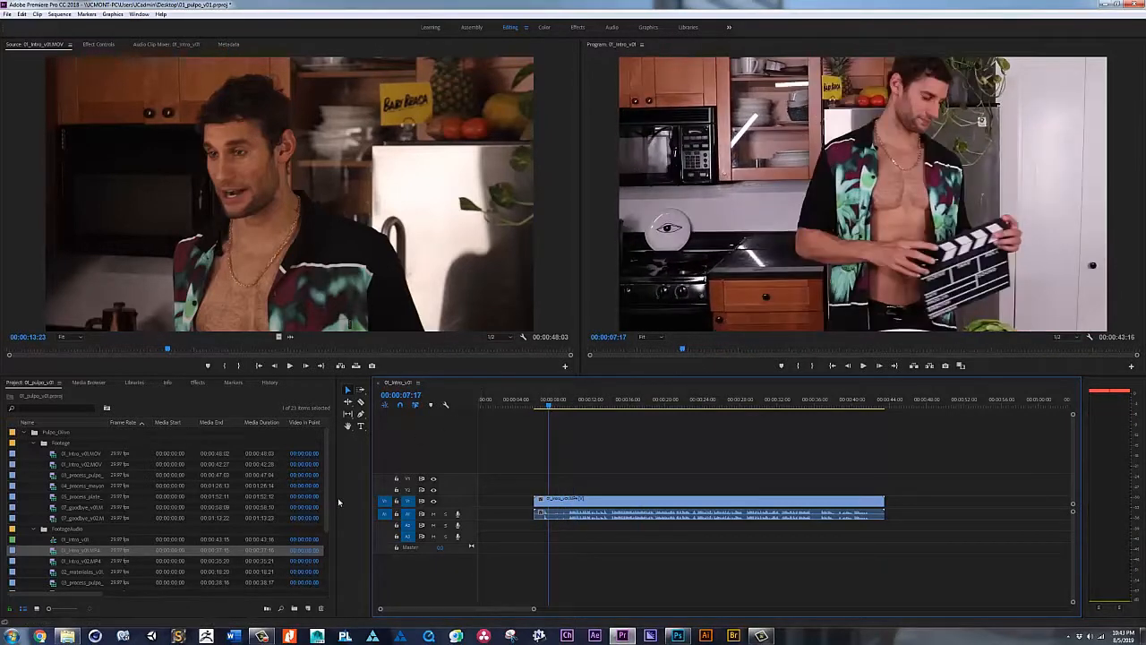
click(575, 400)
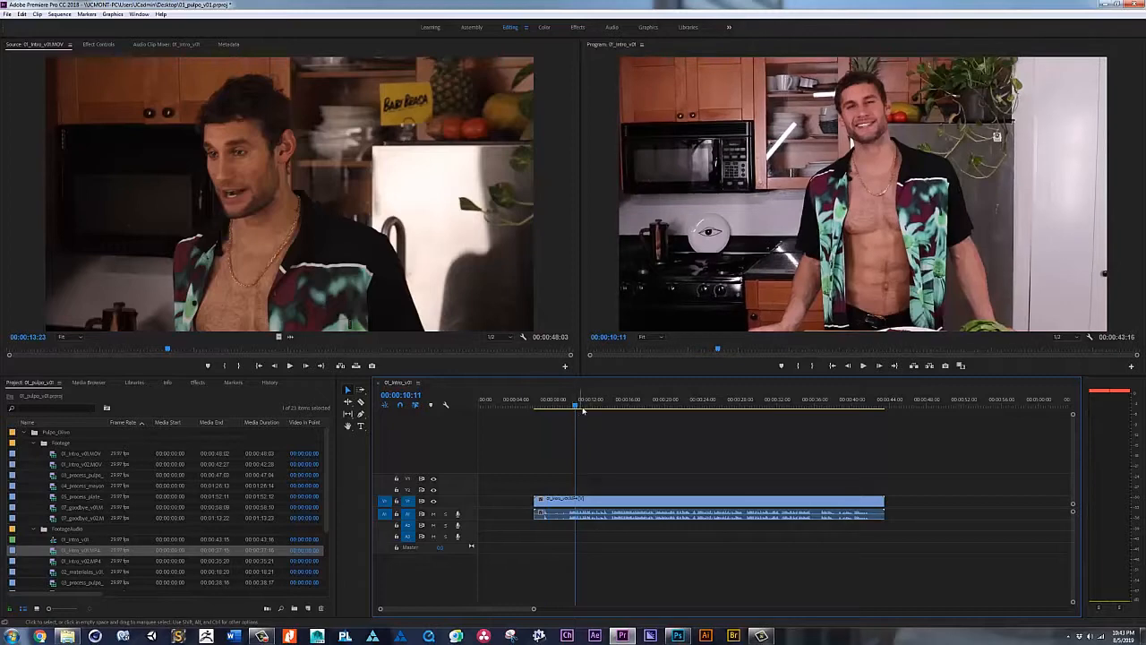
mouse_move(587, 406)
mouse_down()
mouse_move(694, 406)
mouse_move(583, 406)
mouse_up()
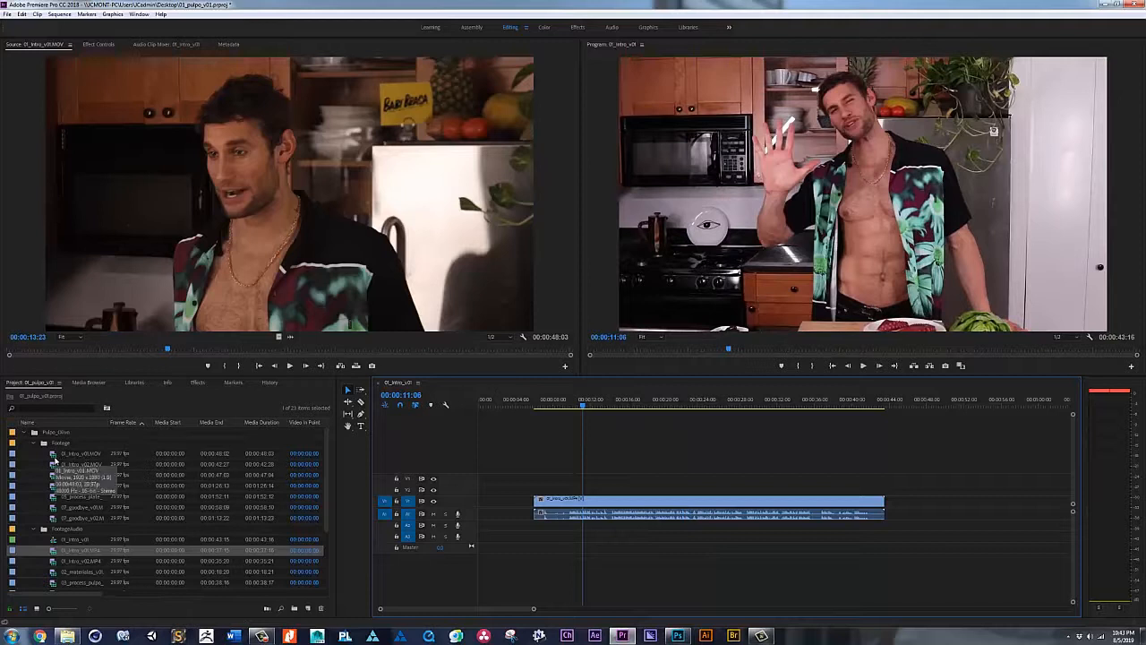
- Place 01_intro_v01.MOV from the Footage bin on V2 and A2, aligned with the start of the MP4 clip
click(51, 454)
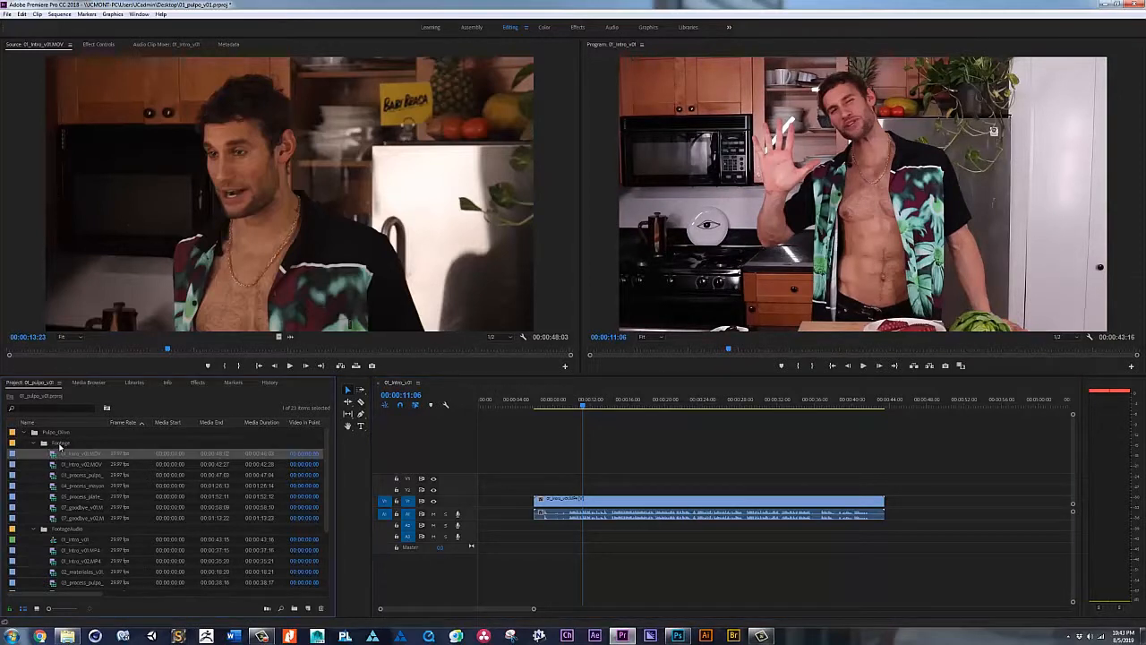
click(69, 529)
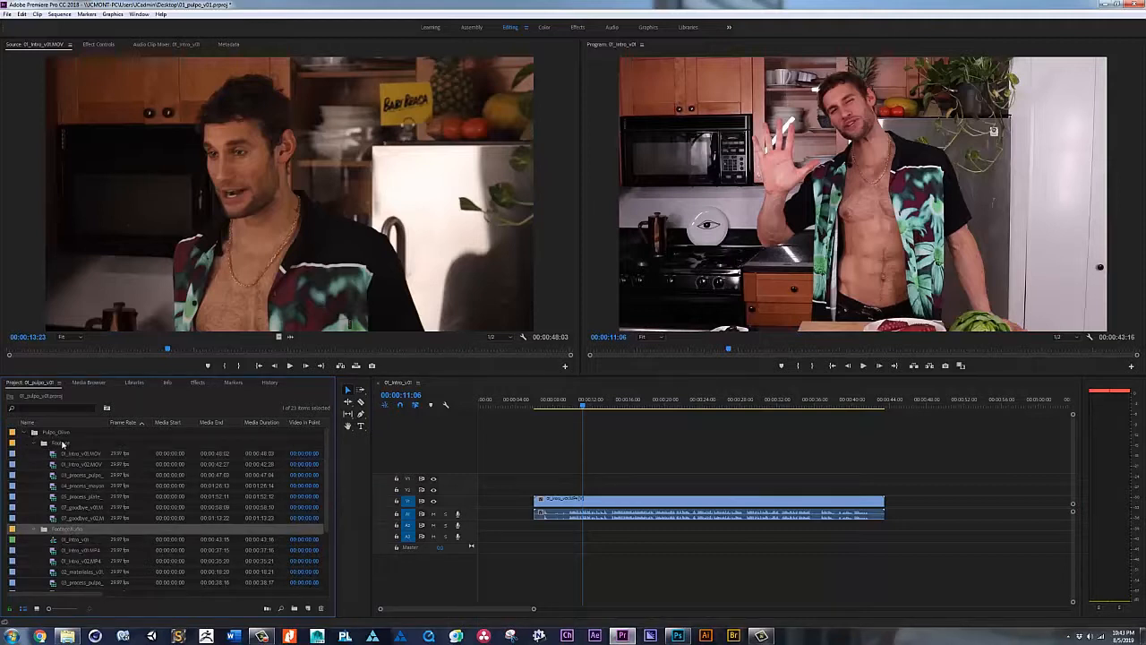
click(63, 443)
drag(53, 454, 538, 491)
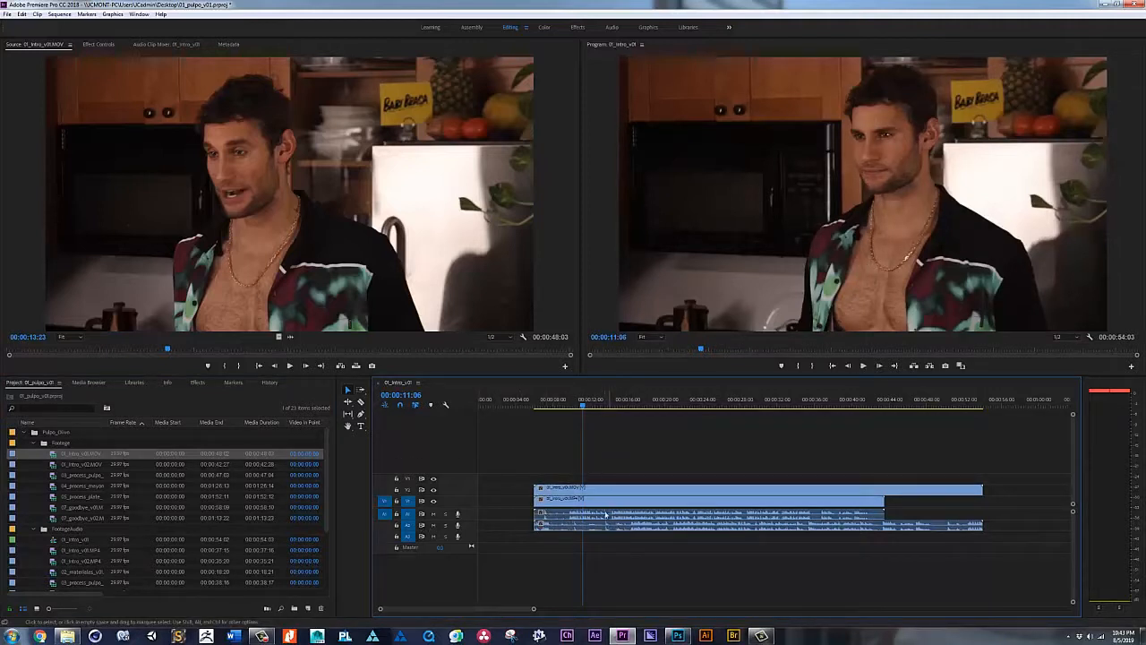
- Hide track V1 and mute track A1, and move the playhead to the MOV clip's clapperboard clap at 00:00:13:15
click(434, 499)
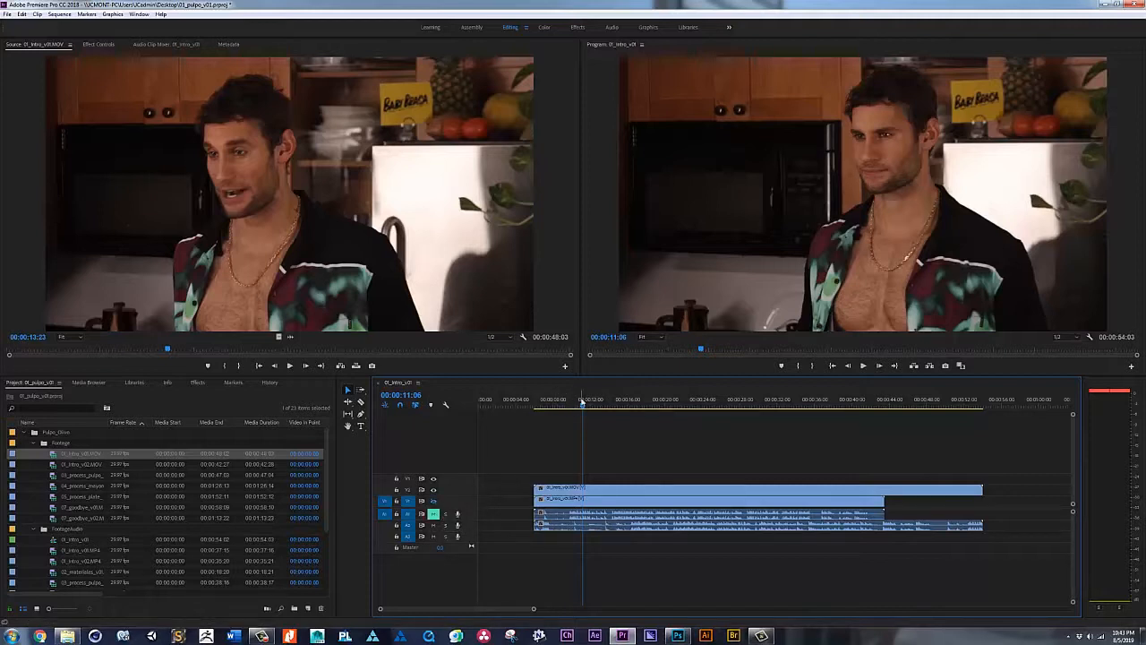
mouse_move(582, 404)
mouse_down()
mouse_move(606, 404)
mouse_move(563, 409)
mouse_up()
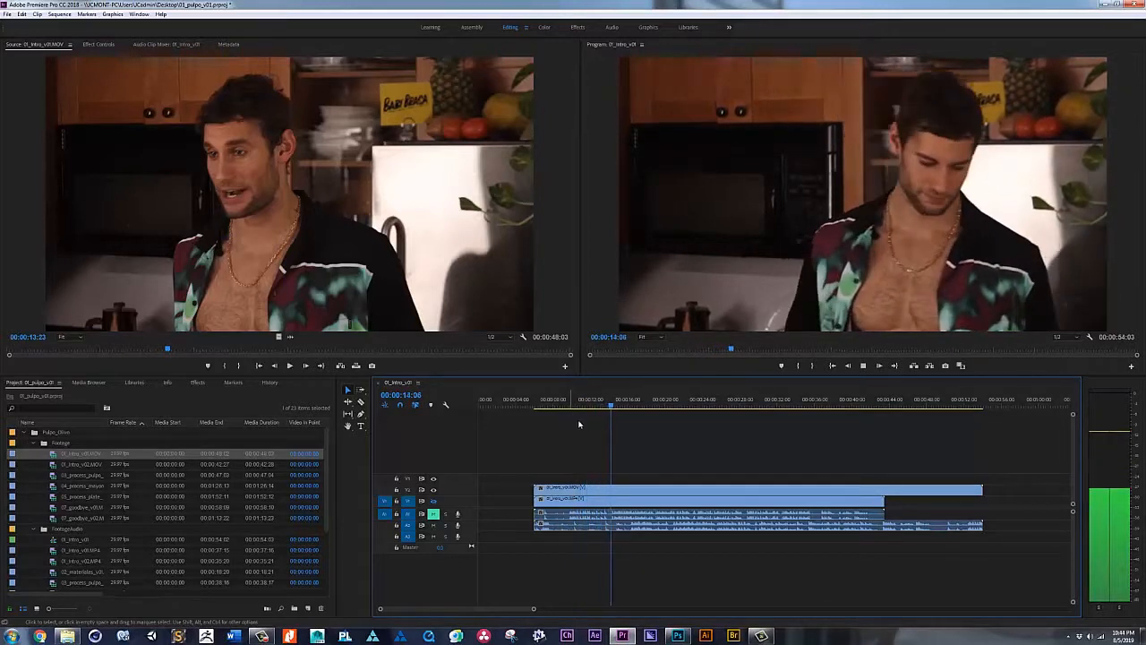
click(610, 404)
drag(610, 405, 606, 407)
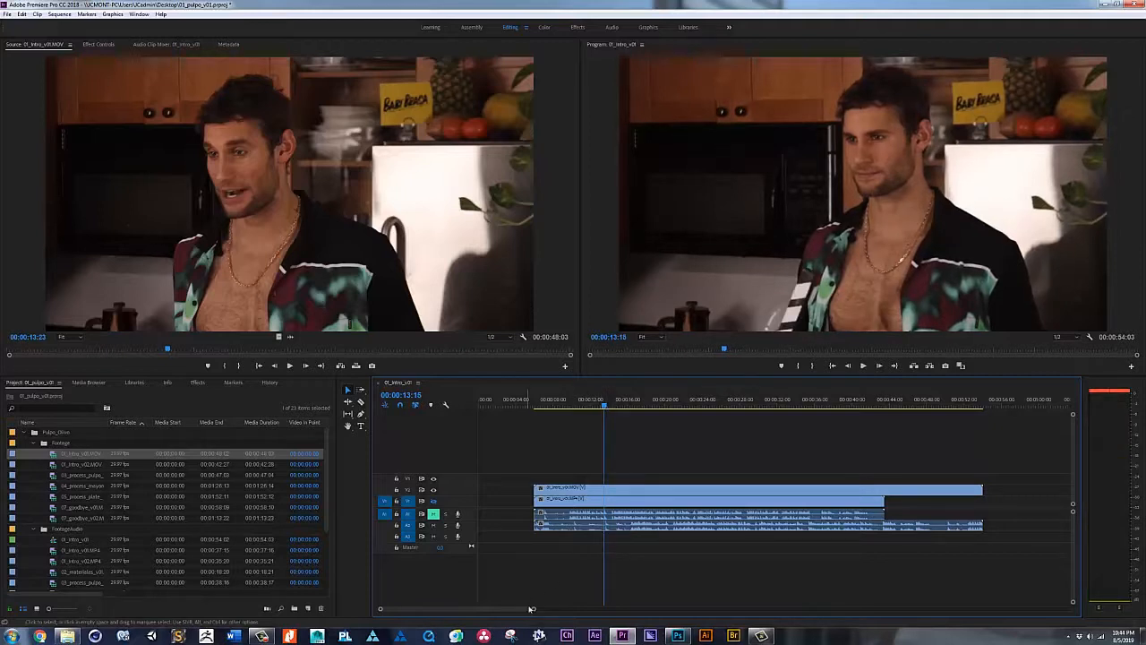
- Trim the start of the 01_intro_v01.MOV clip to about one second before its clapperboard clap
drag(531, 609, 499, 618)
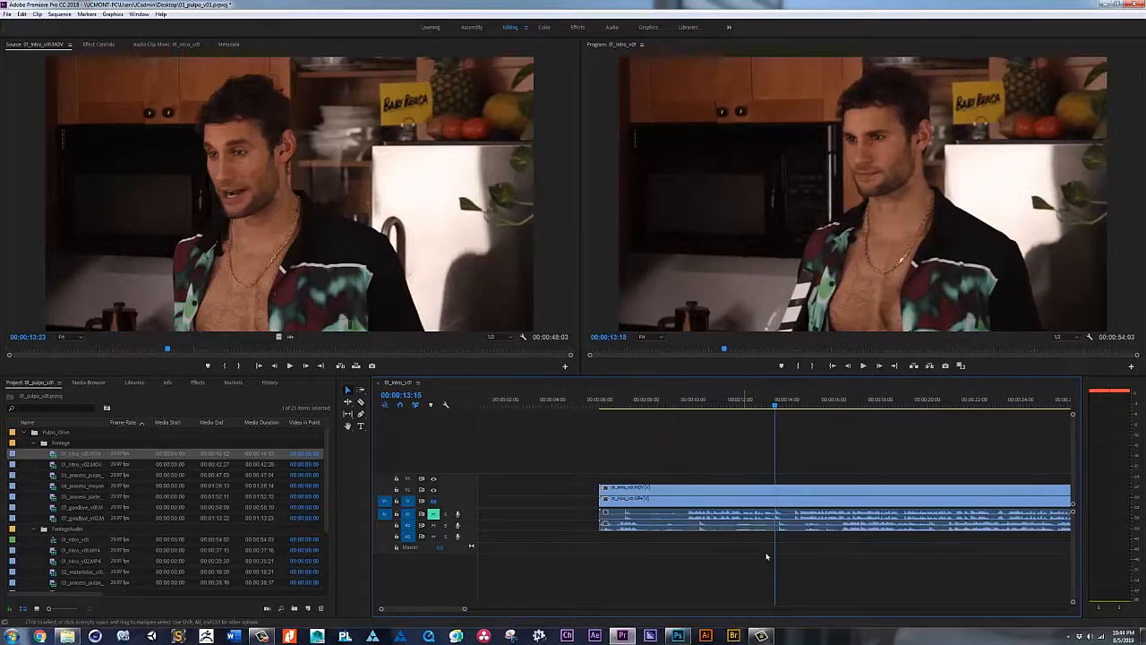
click(785, 530)
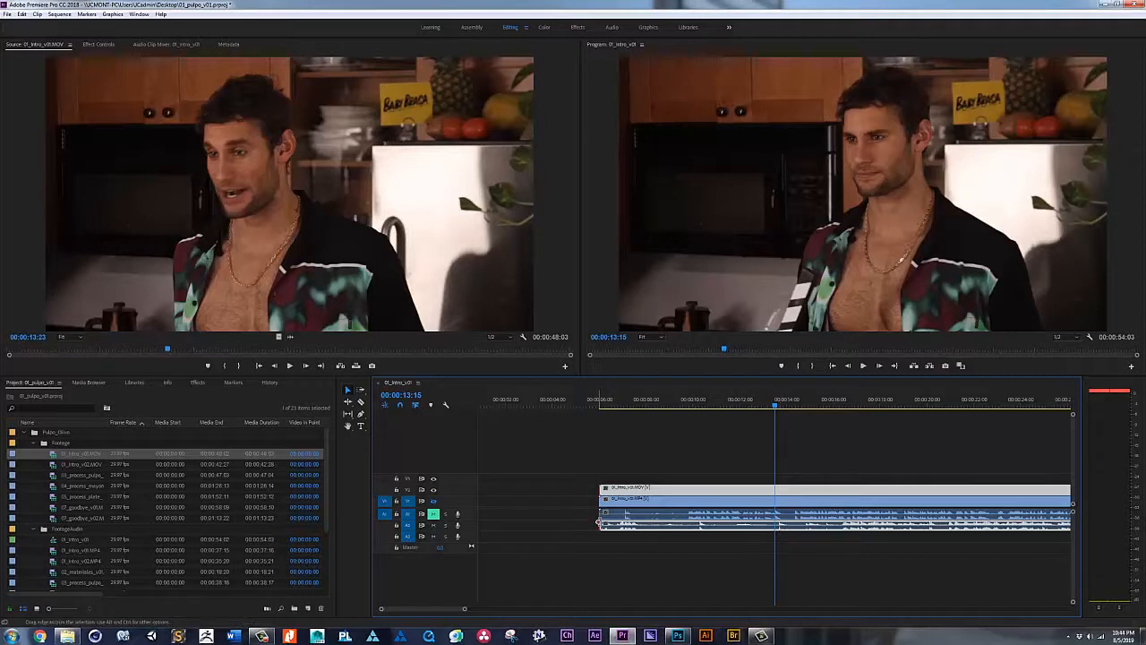
drag(599, 523, 752, 525)
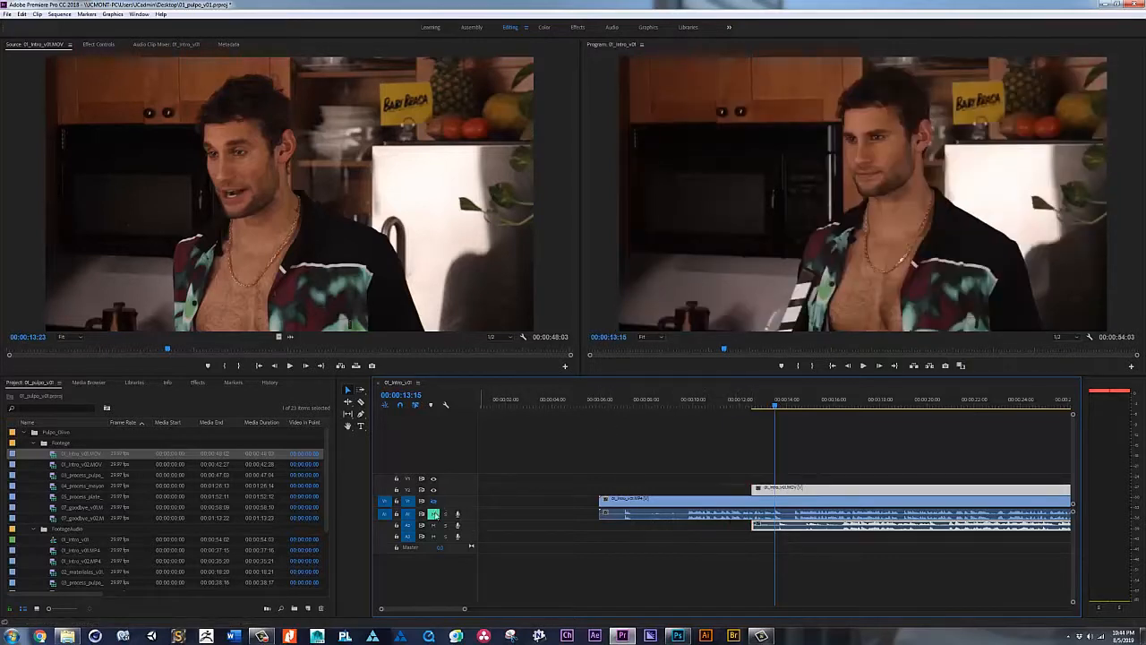
- With V1 and A1 back on, shift the MOV clip so its clap waveform lines up with the MP4's clap at 00:00:07:03
drag(609, 405, 627, 402)
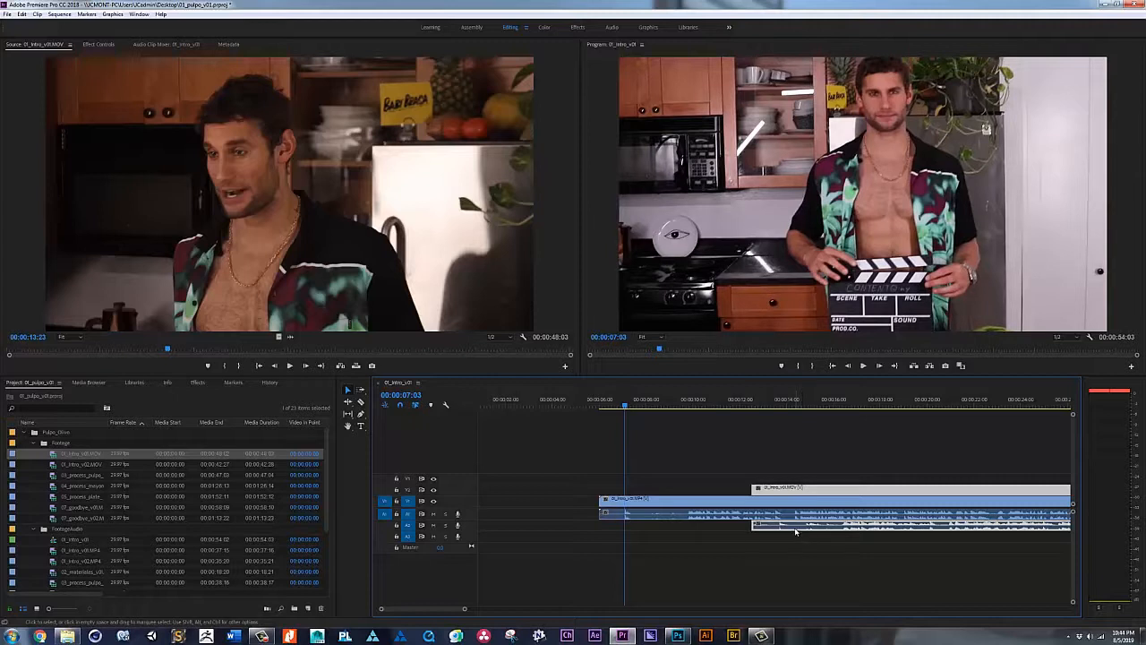
drag(780, 528, 657, 534)
drag(463, 609, 404, 609)
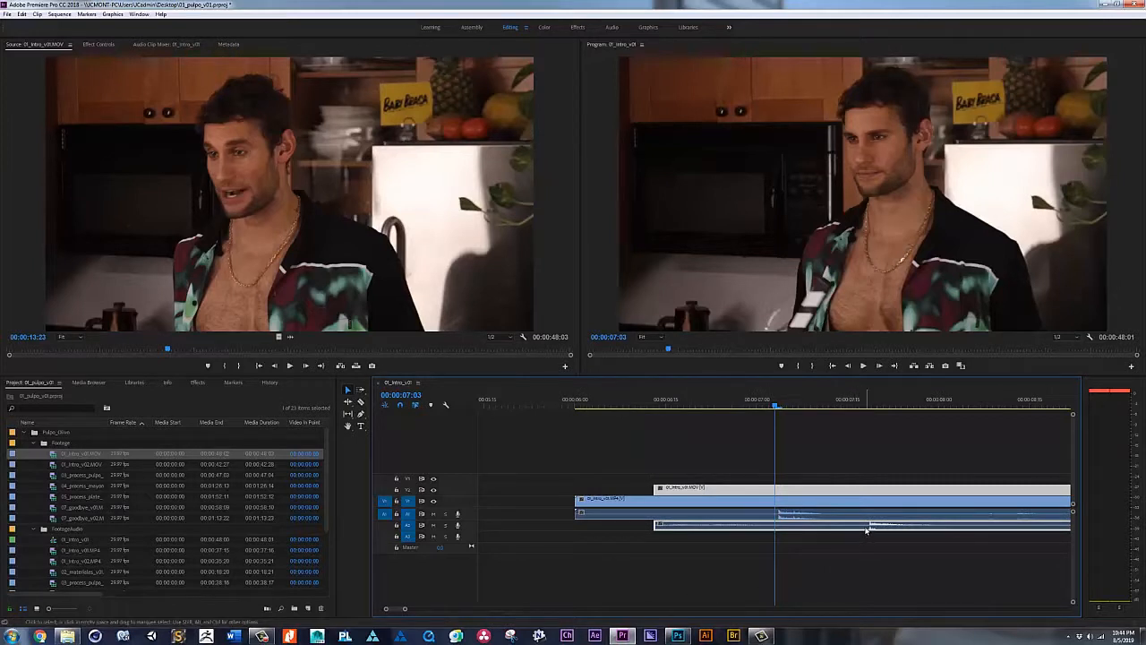
drag(867, 530, 792, 529)
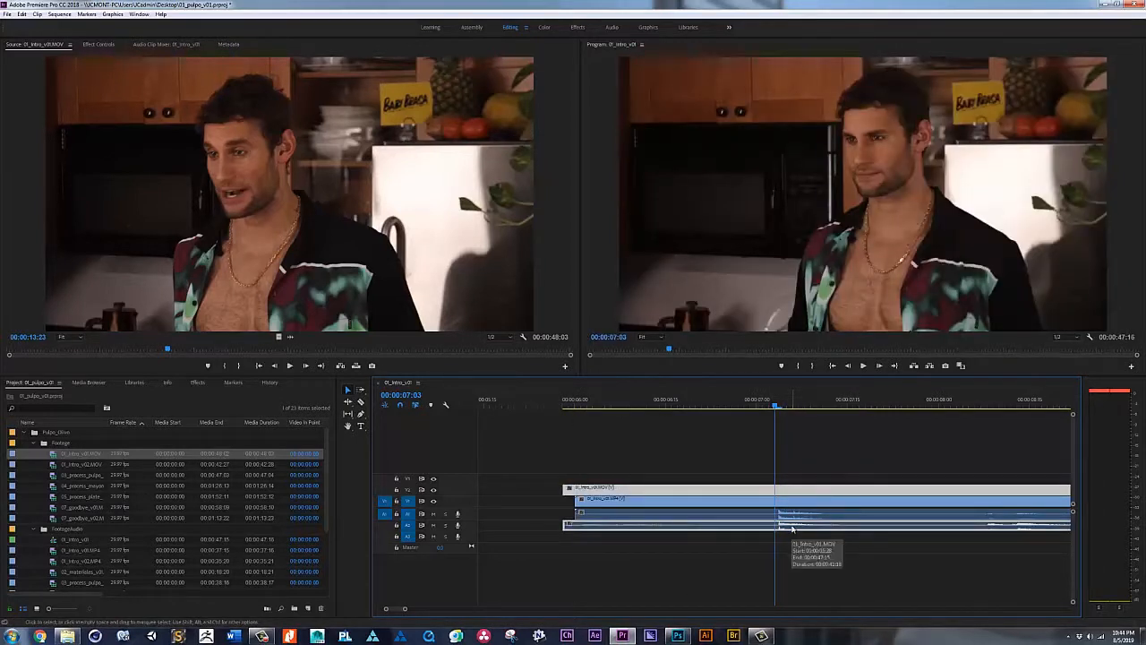
- Play the sequence from the clap onward to check that the two clips' audio is in sync
key(space)
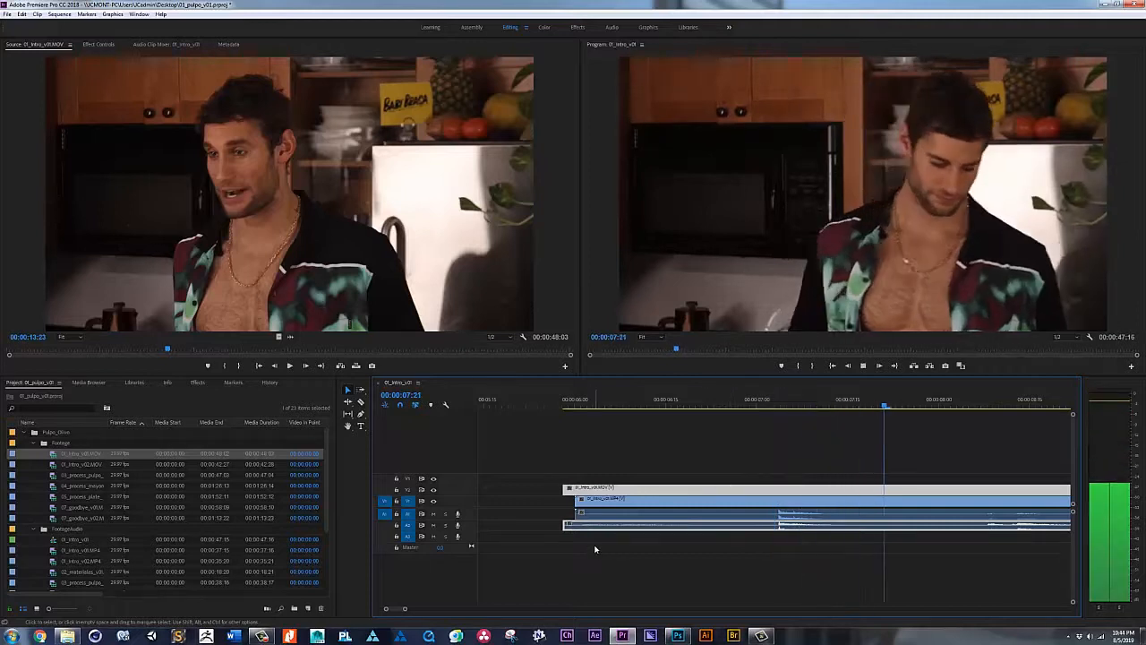
key(space)
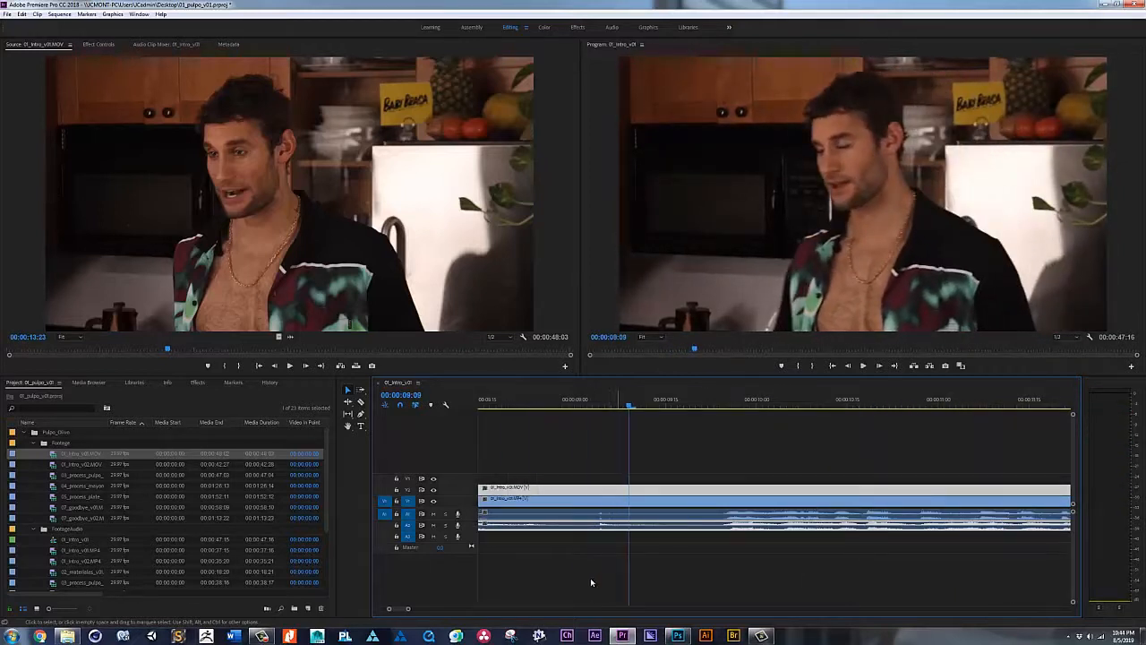
drag(407, 609, 459, 608)
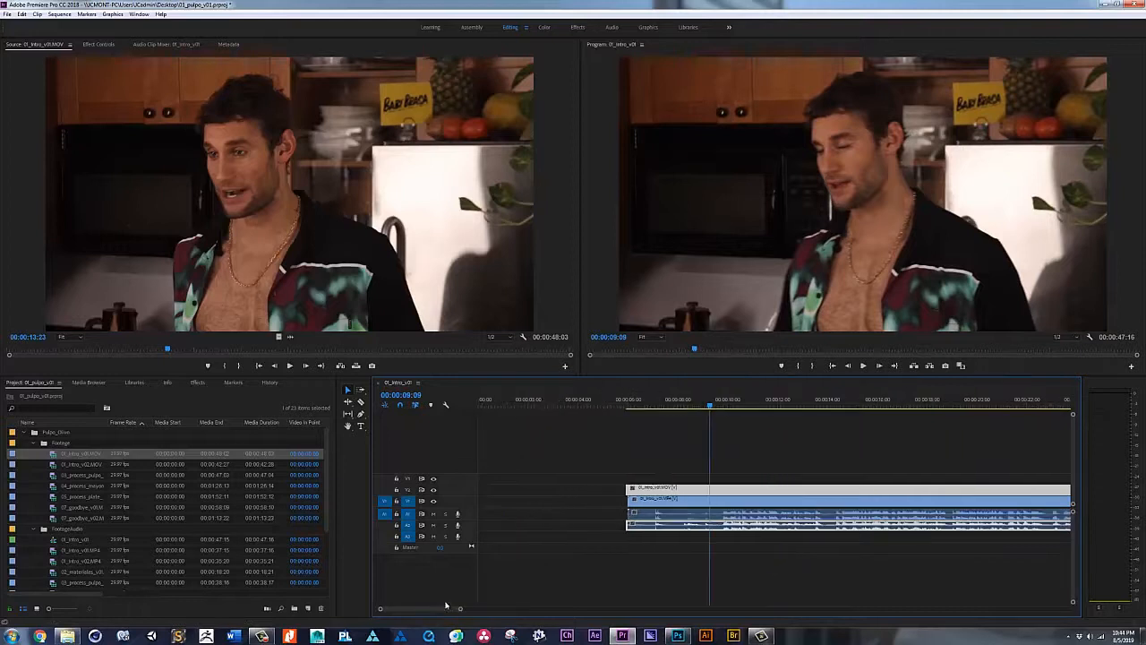
key(space)
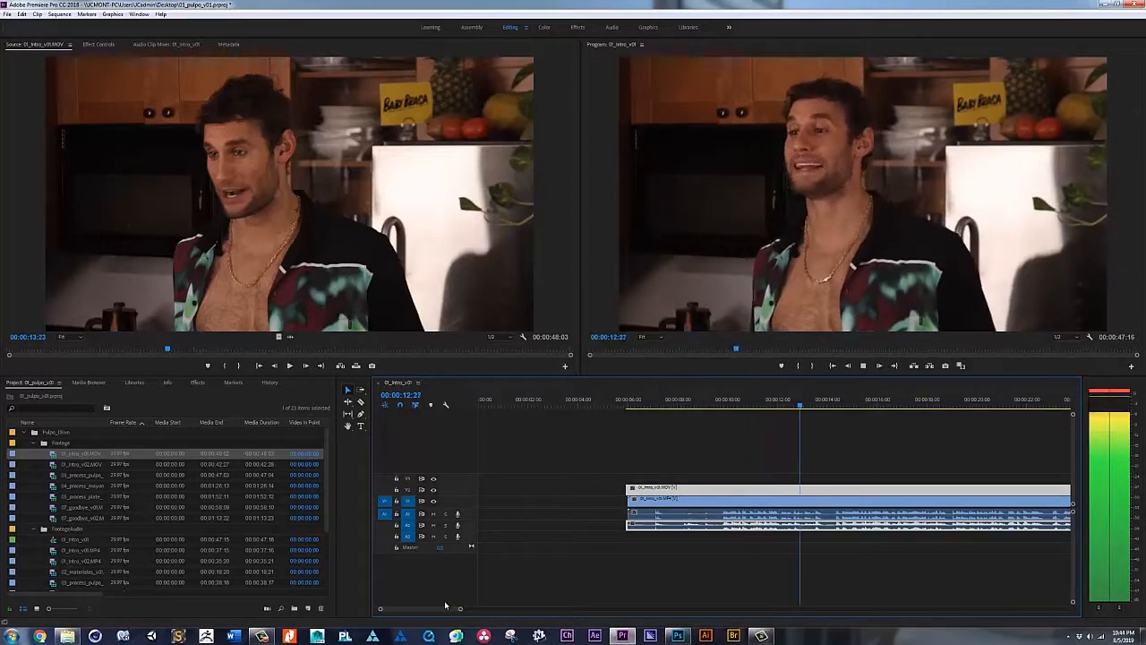
key(space)
- Unlink the 01_intro_v01.MOV clip's video and audio, and delete its audio from track A2
click(696, 568)
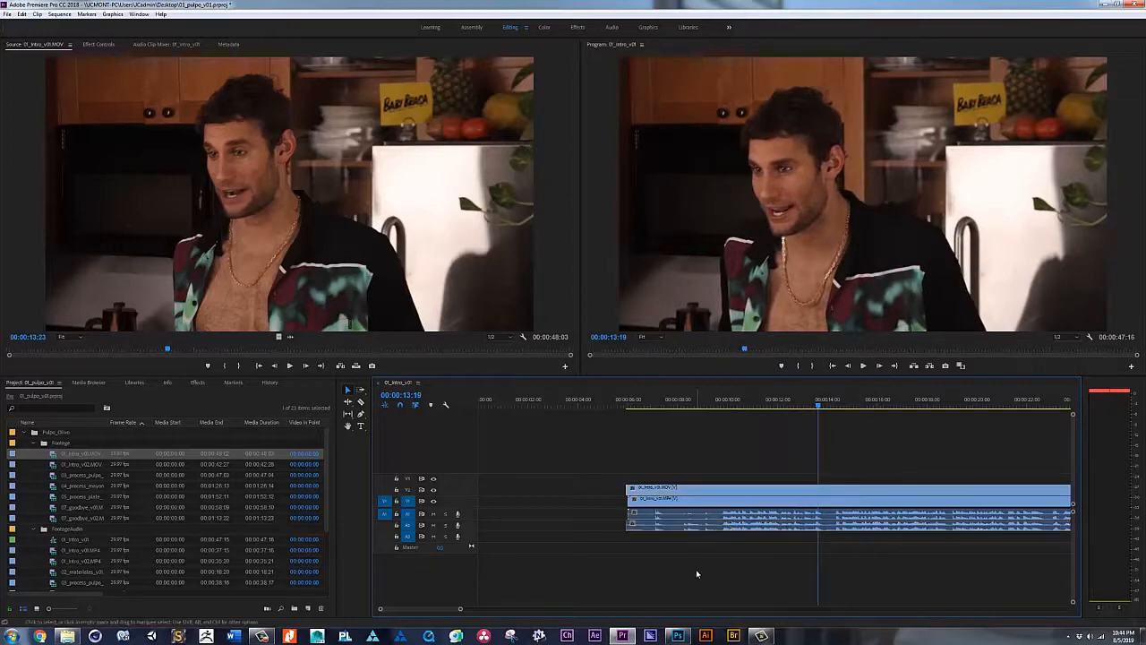
click(739, 517)
click(740, 528)
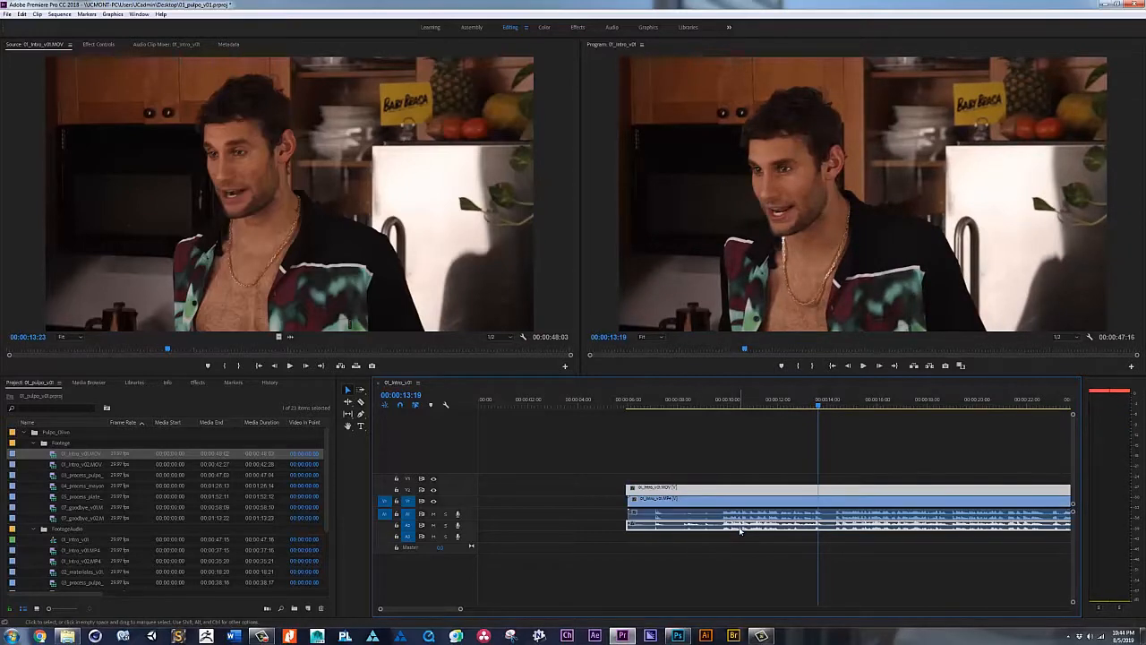
right_click(742, 530)
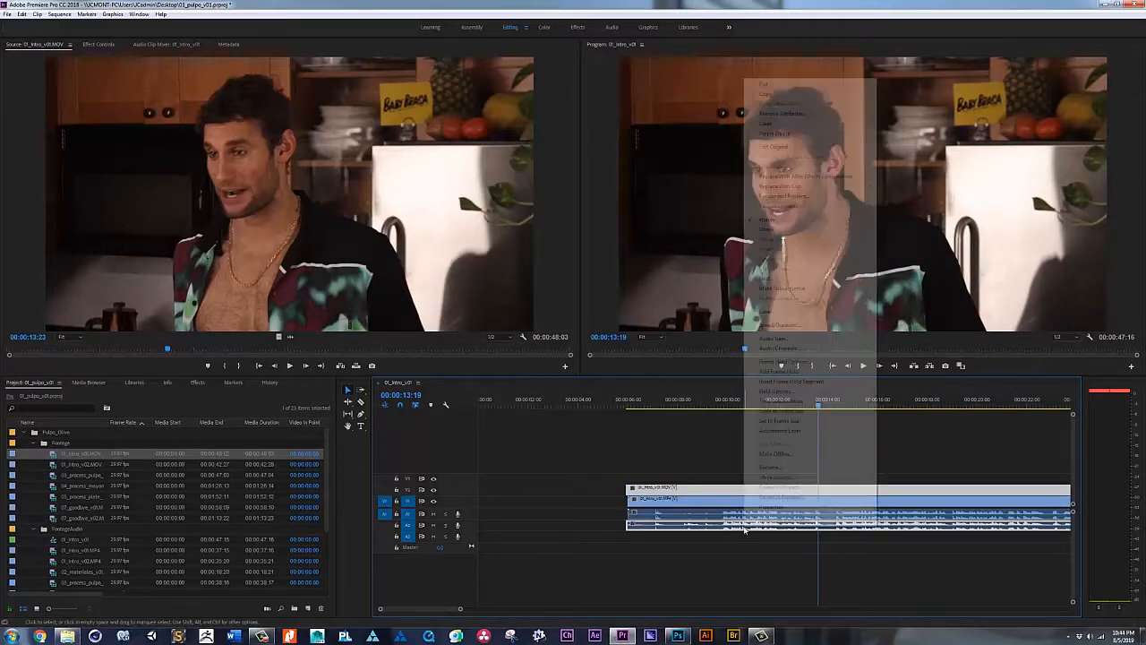
click(801, 230)
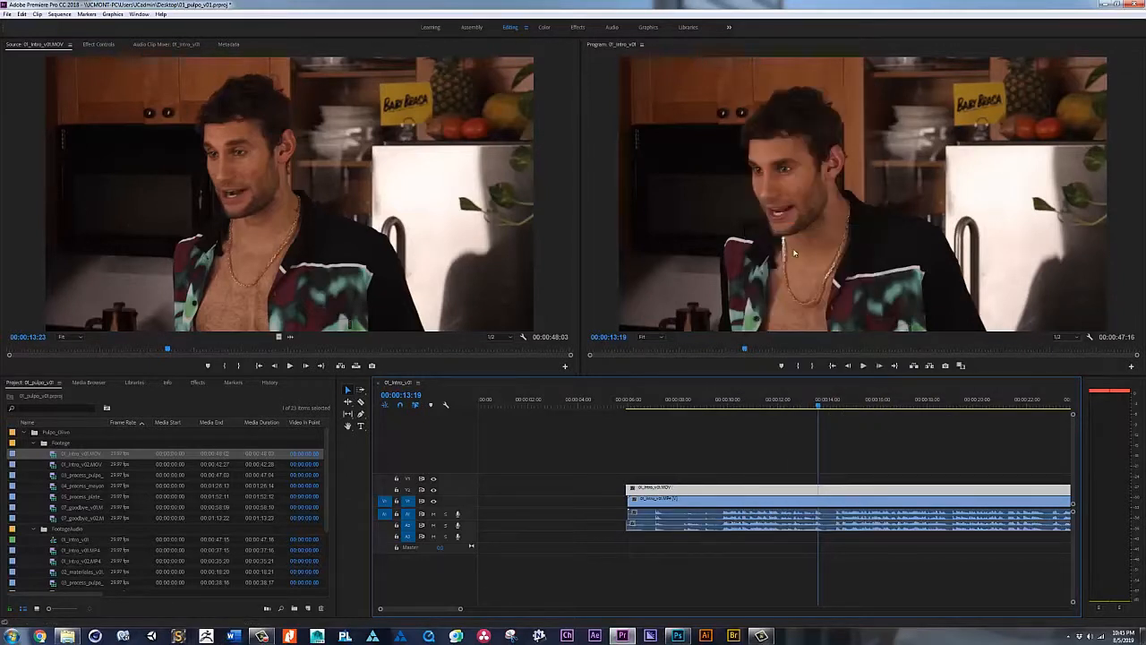
click(803, 530)
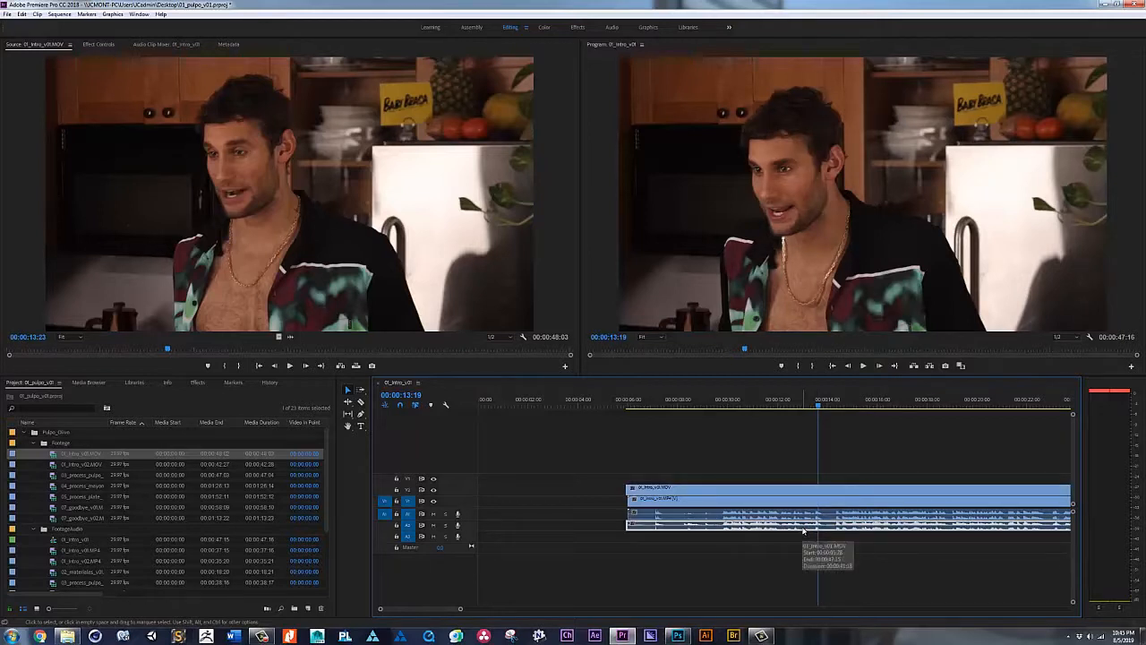
key(Delete)
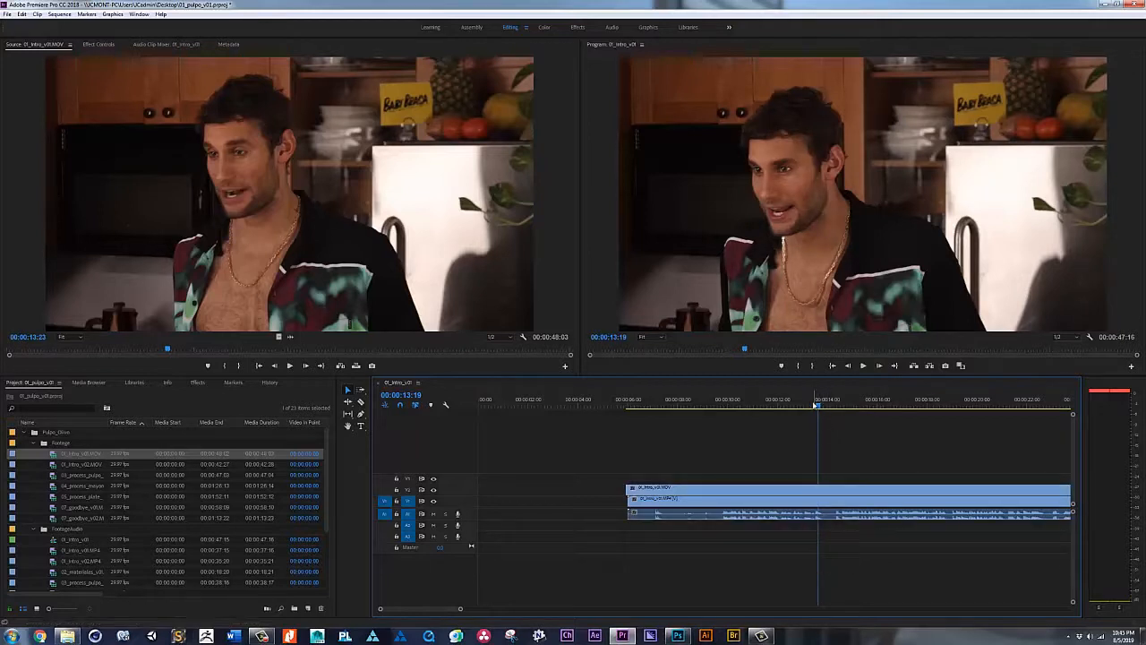
- Trim the start of the MOV clip on V2 to about 00:00:14:12 and play across the change of camera angle
click(775, 414)
key(space)
key(space)
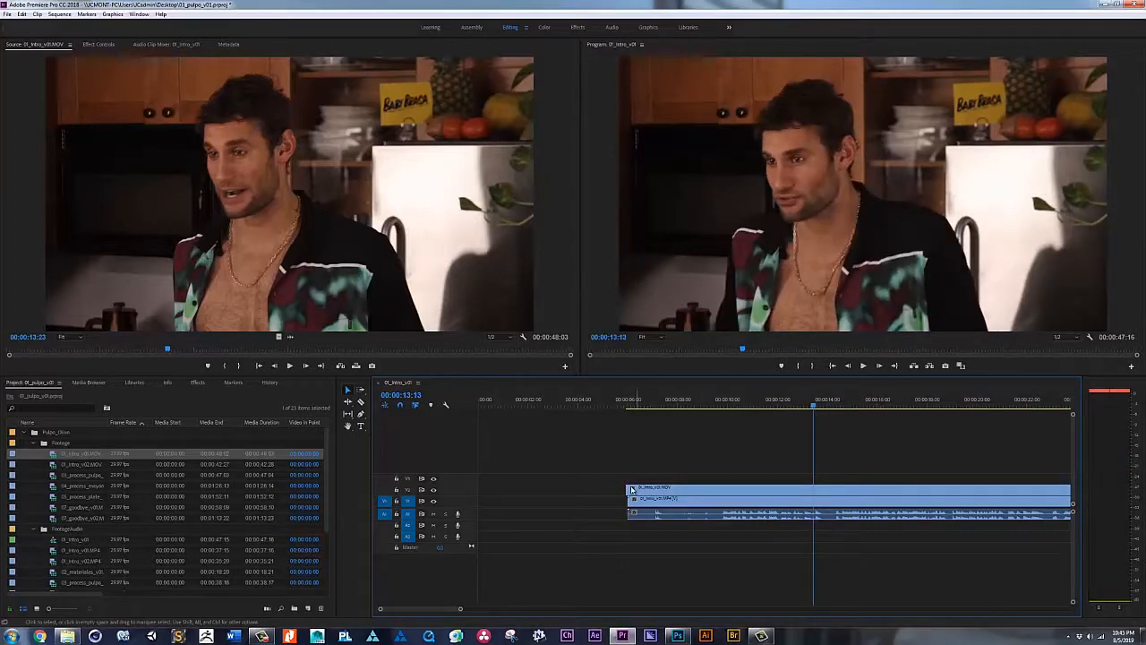
drag(629, 490, 838, 490)
drag(814, 405, 788, 408)
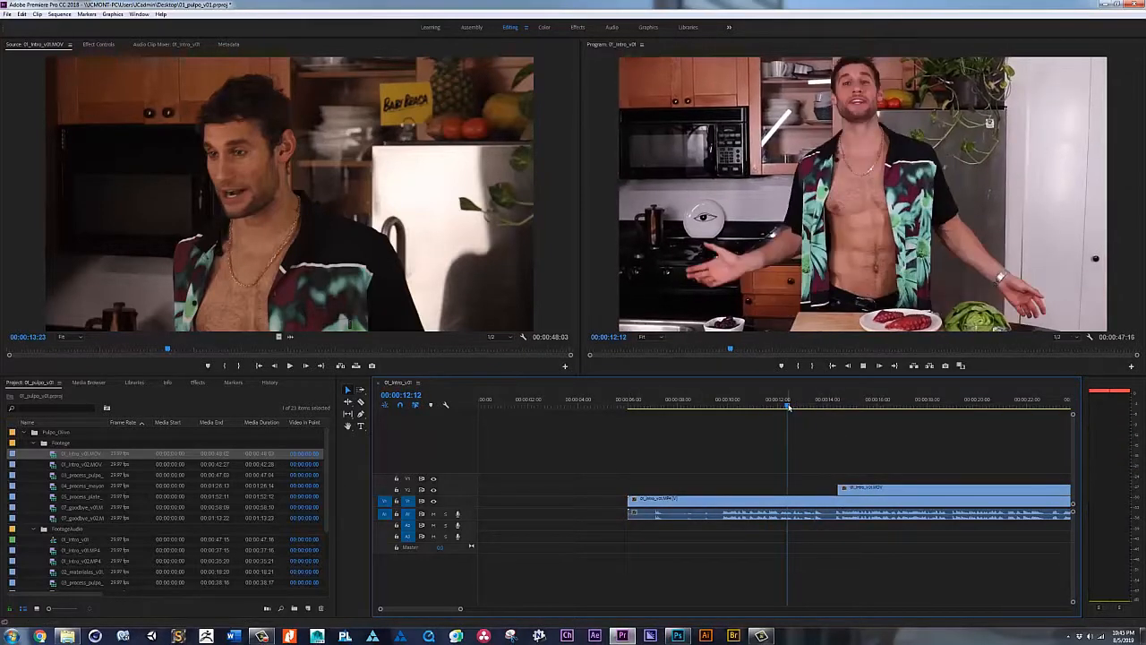
key(space)
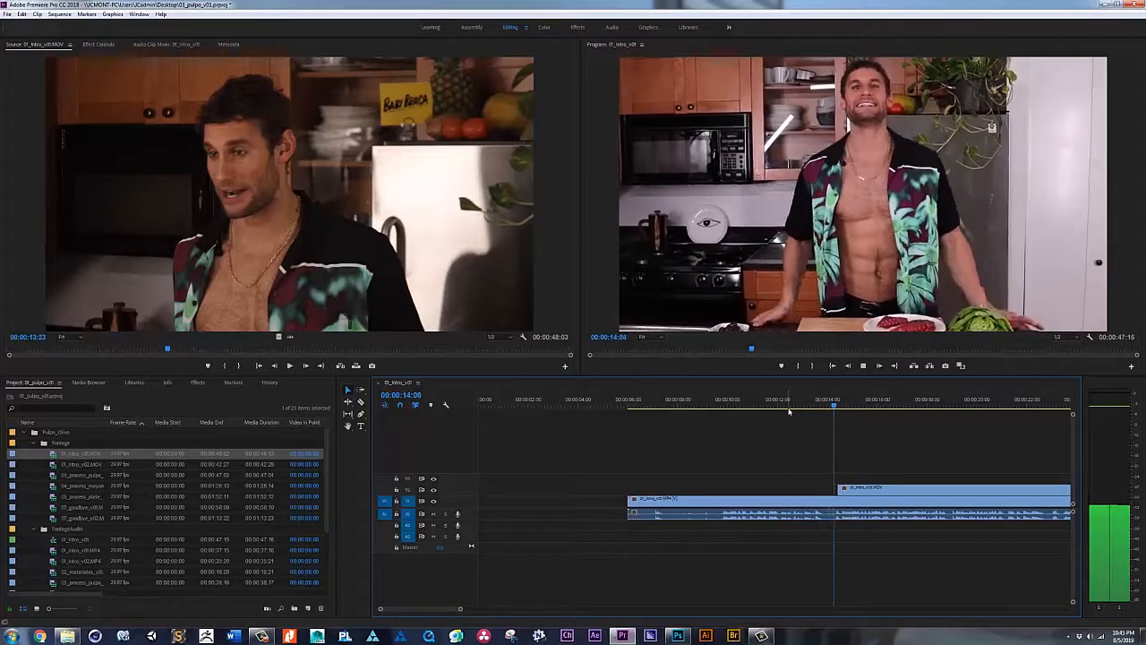
key(space)
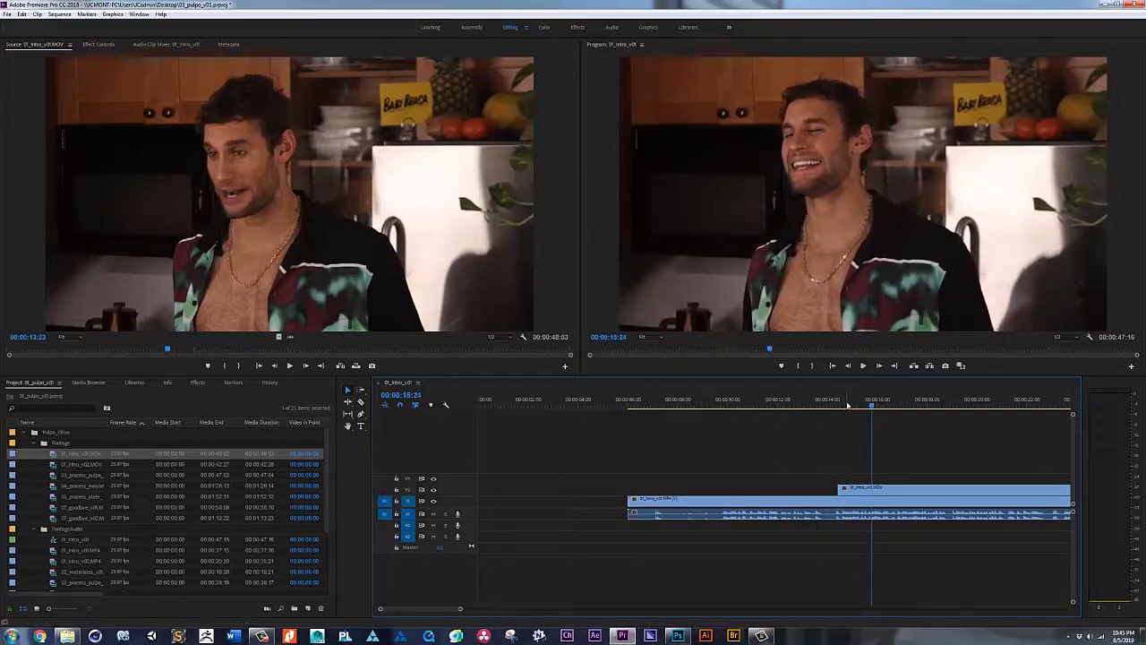
key(space)
click(815, 407)
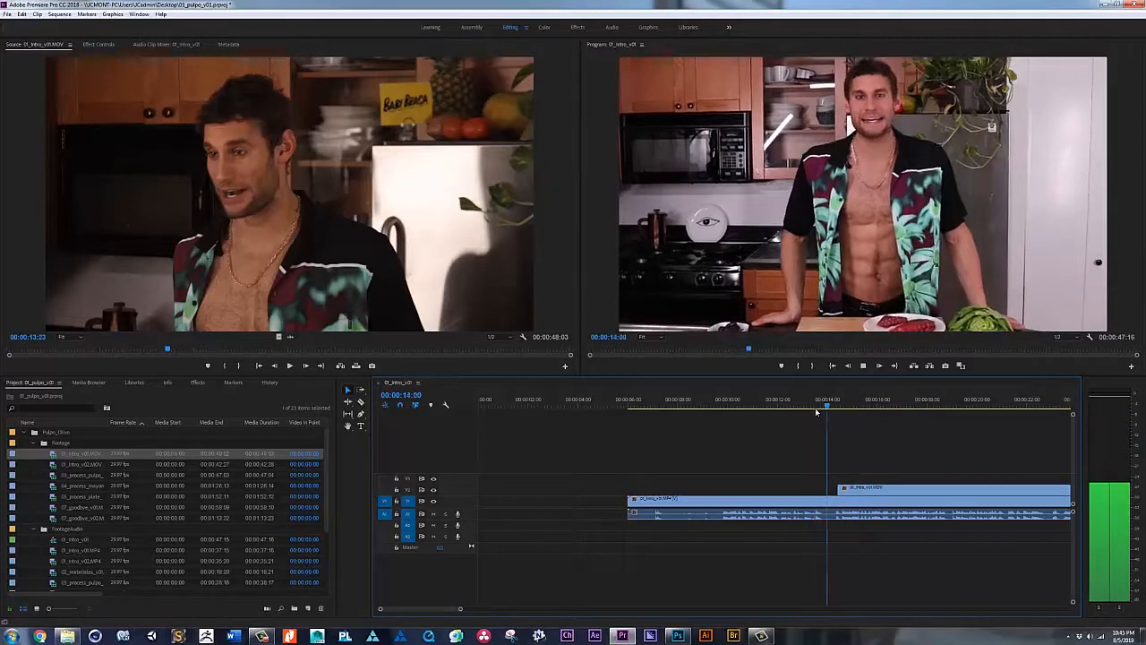
key(space)
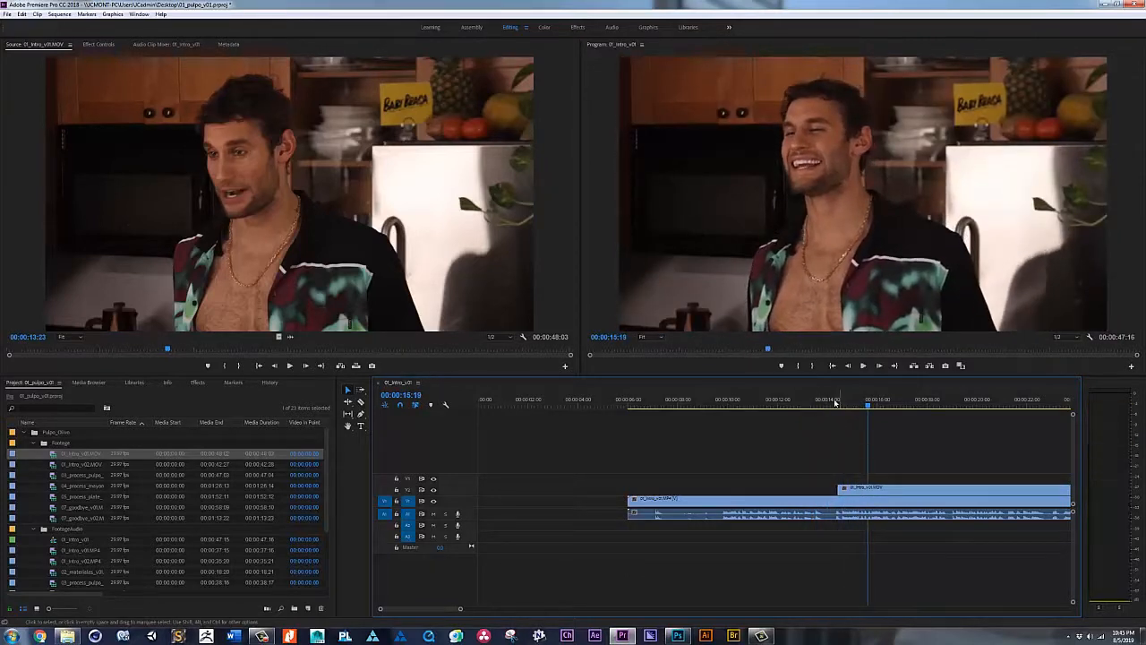
- Trim the MOV clip's start to about 00:00:18:24 and play the sequence across that cut
mouse_move(835, 403)
mouse_down()
mouse_move(781, 410)
mouse_move(844, 410)
mouse_up()
drag(836, 490, 945, 490)
drag(852, 409, 937, 436)
key(space)
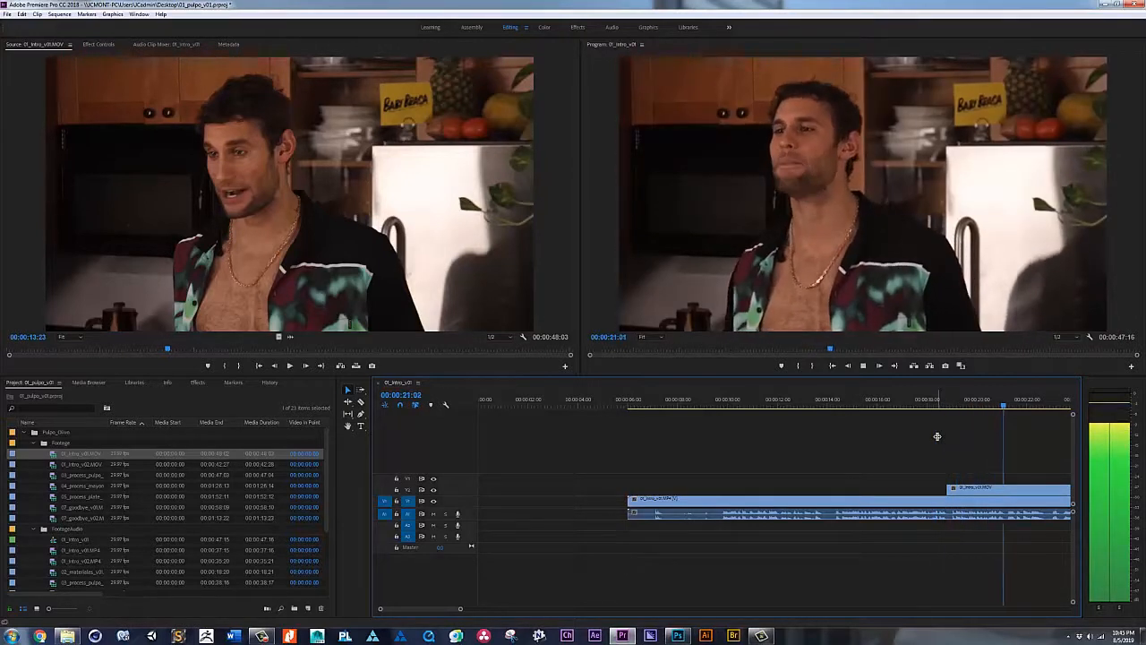
key(space)
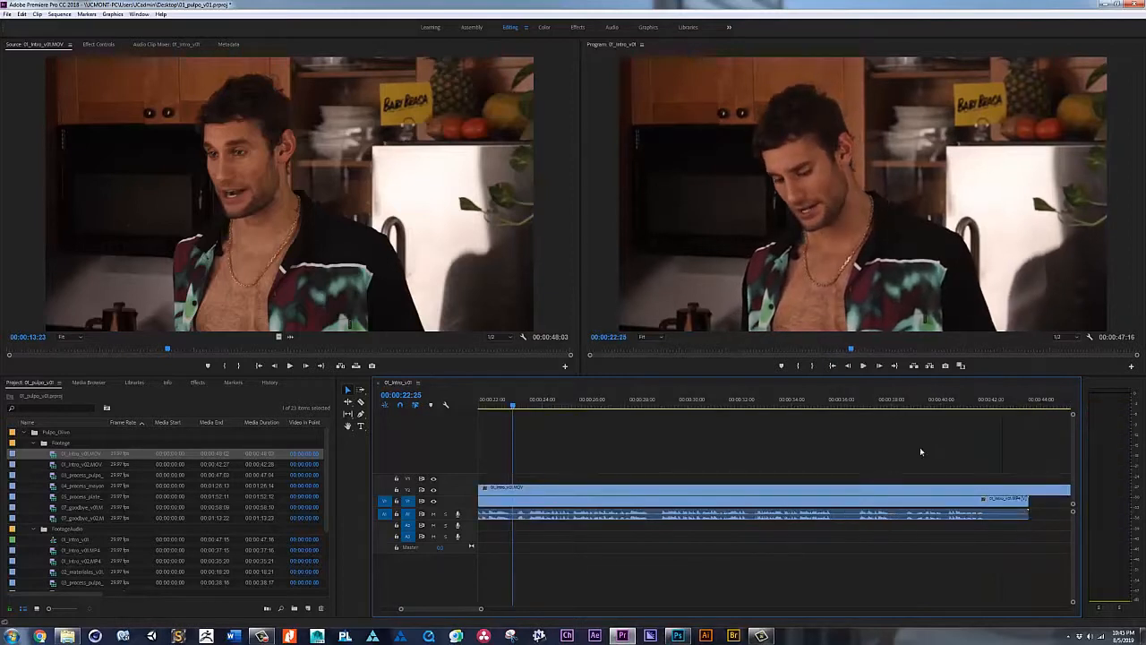
- Split the MOV clip at 00:00:22:25, trim the second piece's start to about 00:00:27:15, and play across the gap
key(v)
click(520, 493)
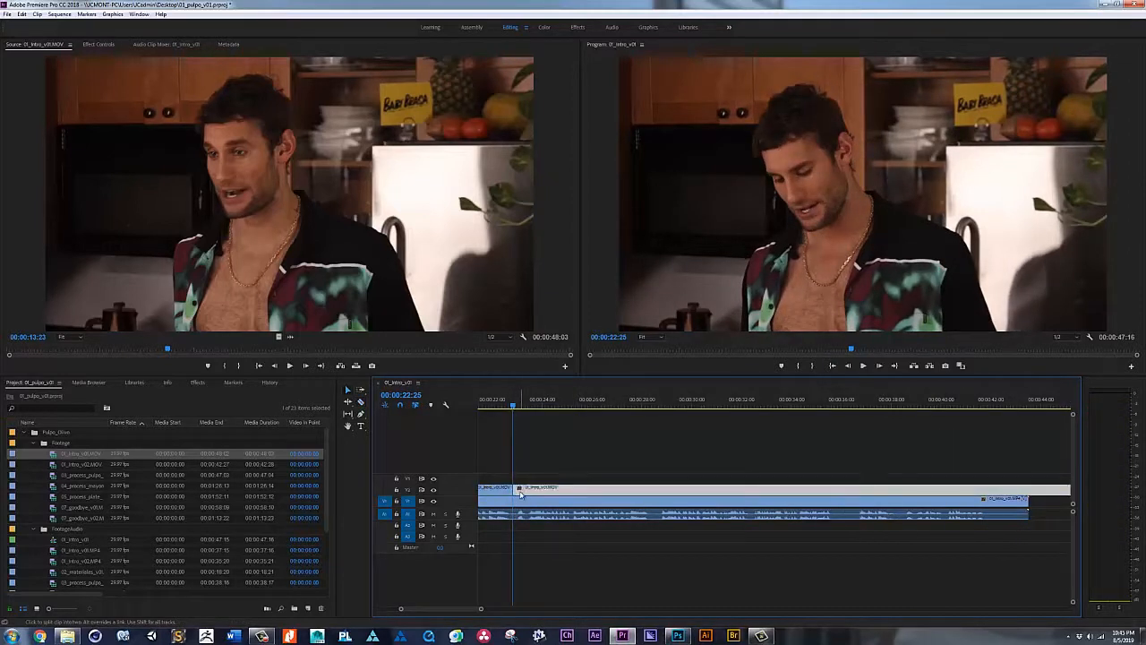
drag(517, 490, 627, 490)
click(487, 404)
key(space)
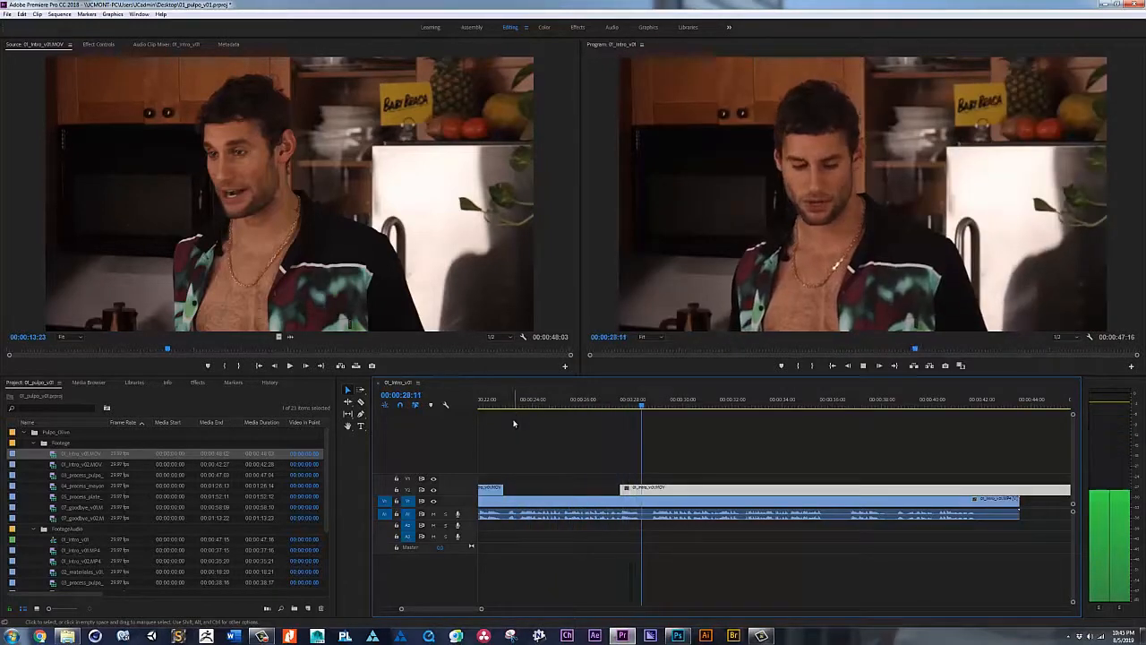
key(space)
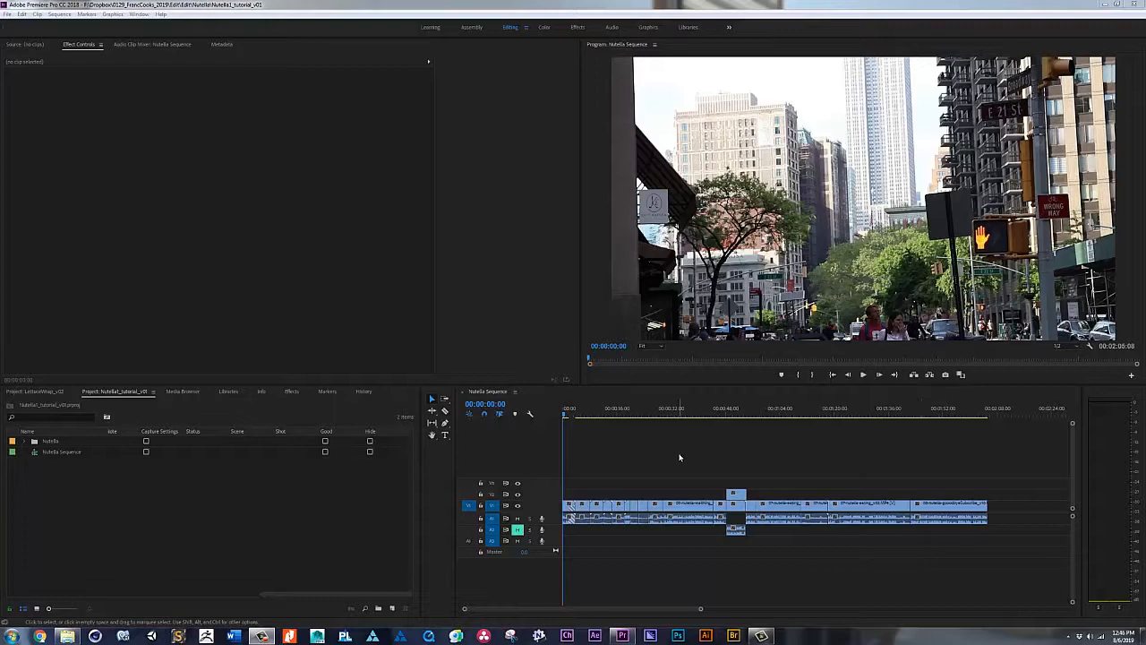
- Mute track A1 of the Nutella Sequence, play and scrub through the edit, and return the playhead to the start
click(569, 418)
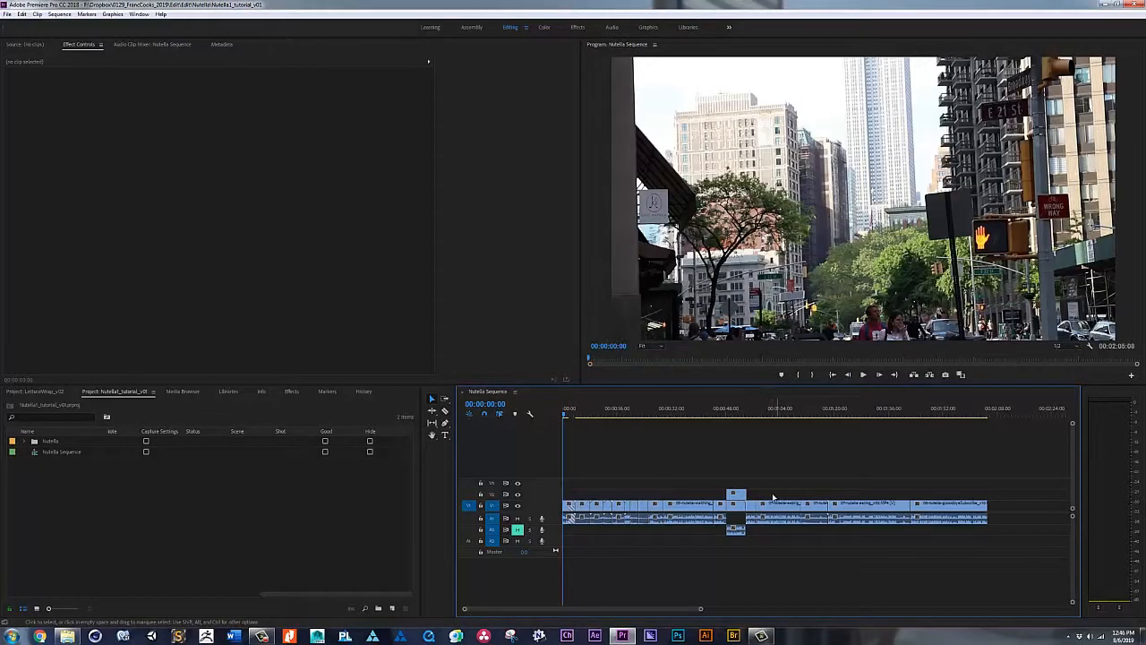
key(space)
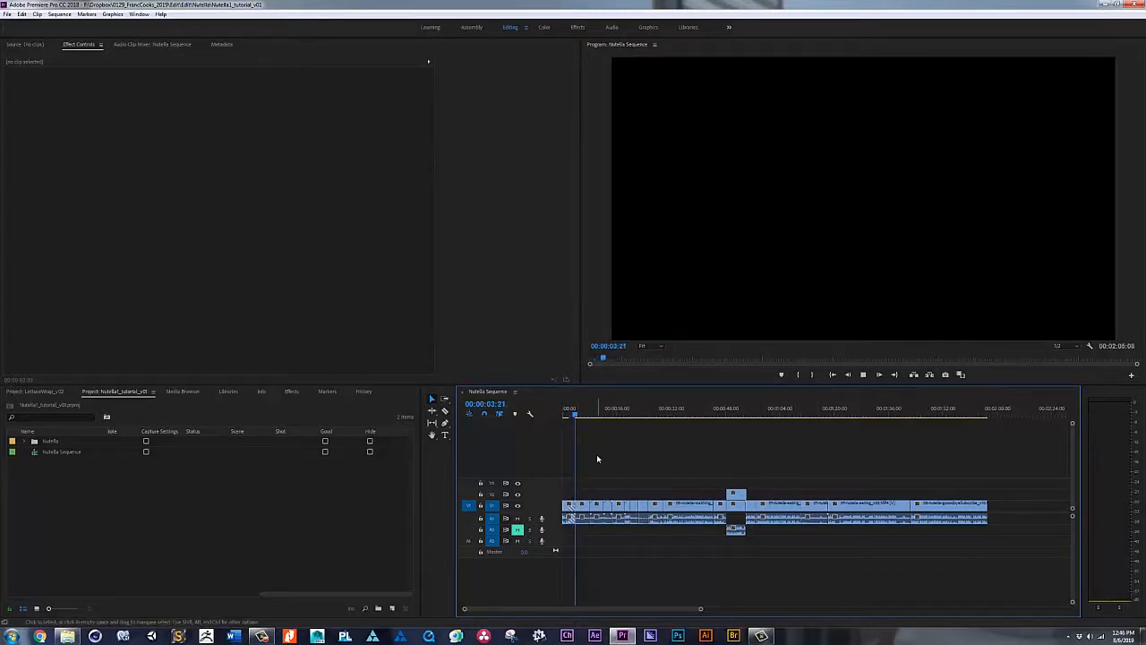
click(516, 519)
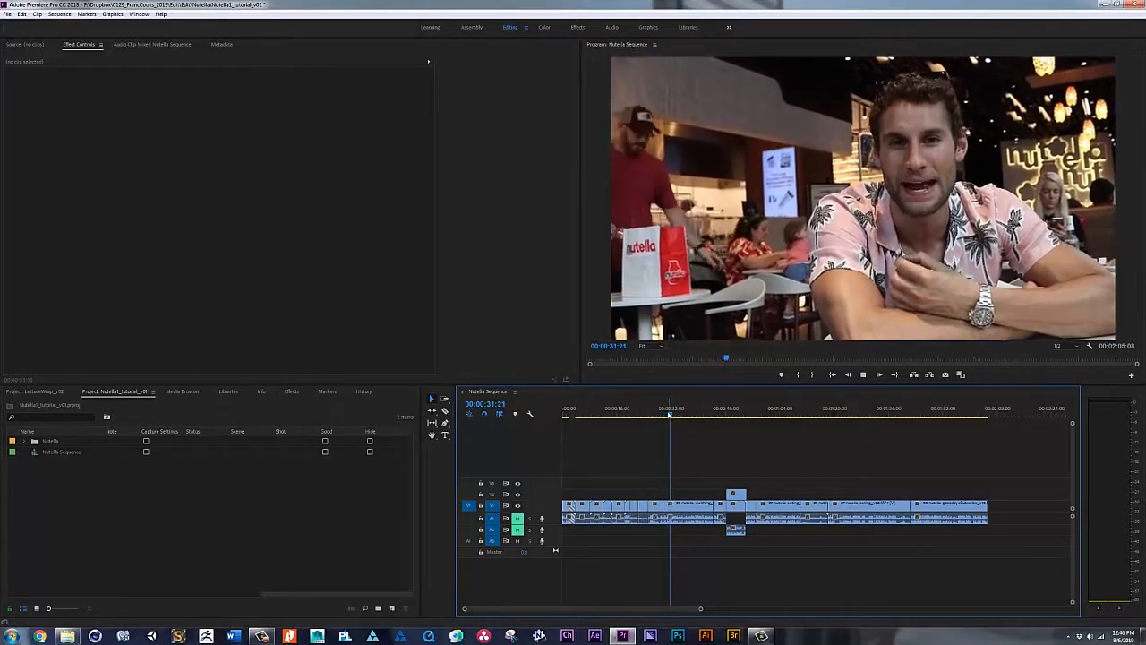
click(679, 411)
drag(679, 412, 707, 461)
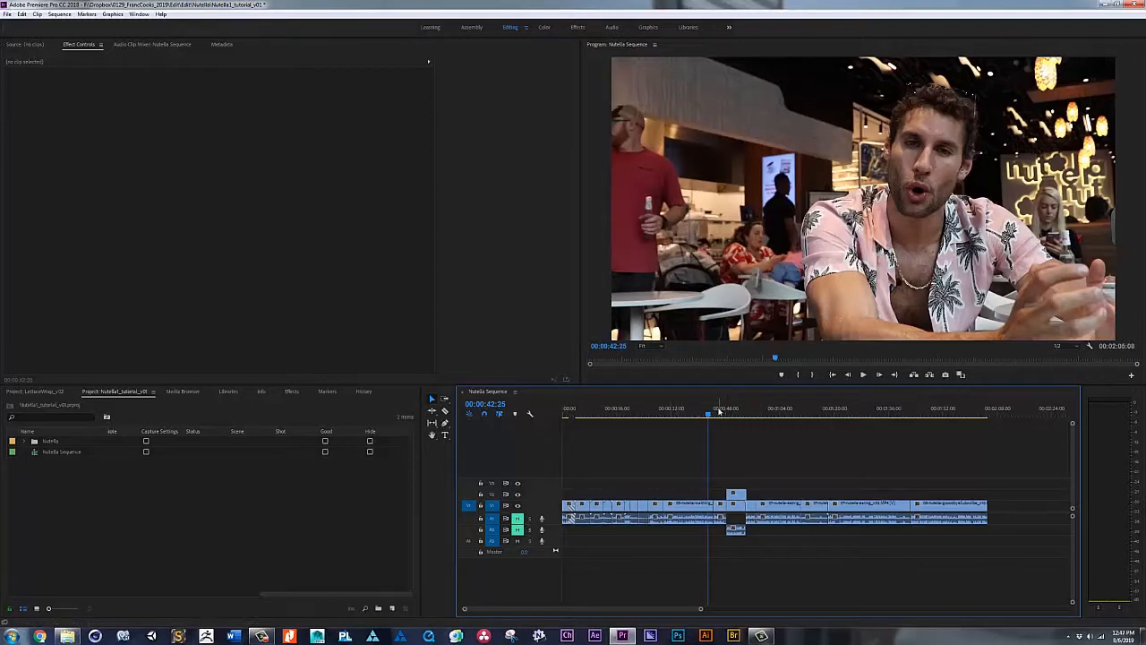
drag(720, 411, 564, 492)
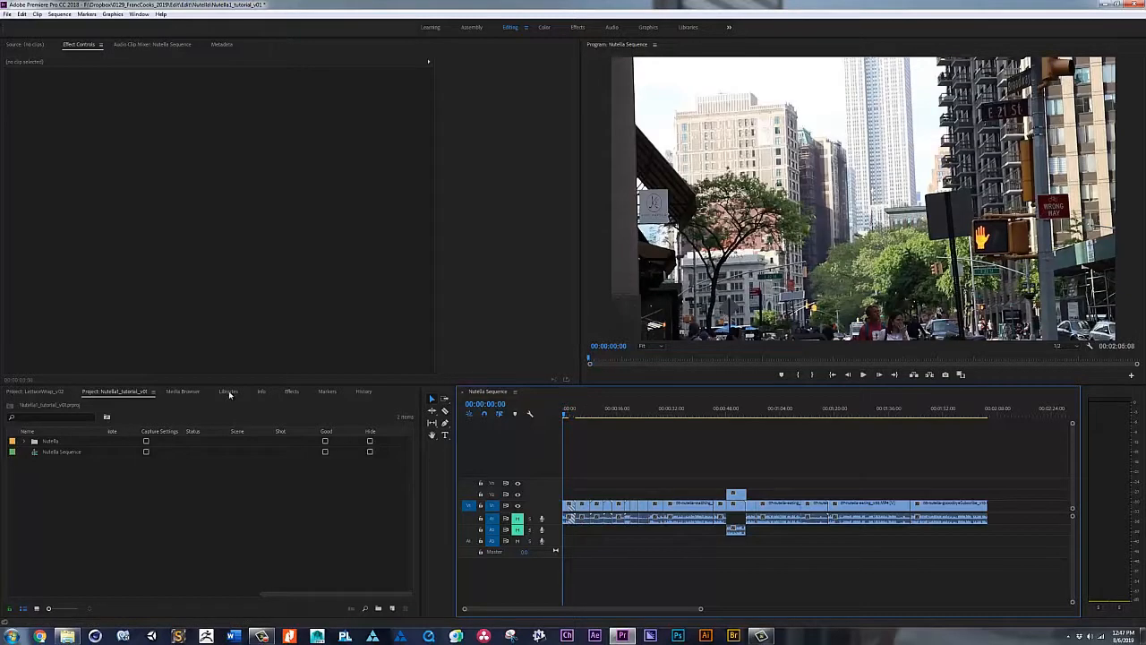
- Apply the Cross Dissolve video transition to the start of the first clip on track V1
click(291, 391)
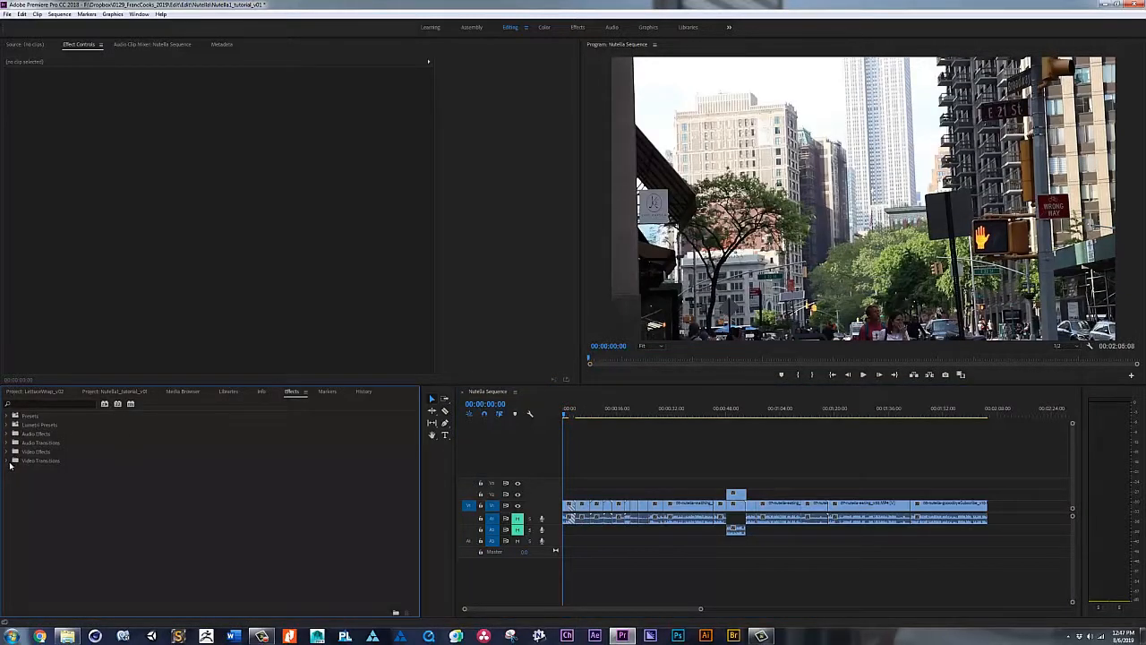
click(9, 460)
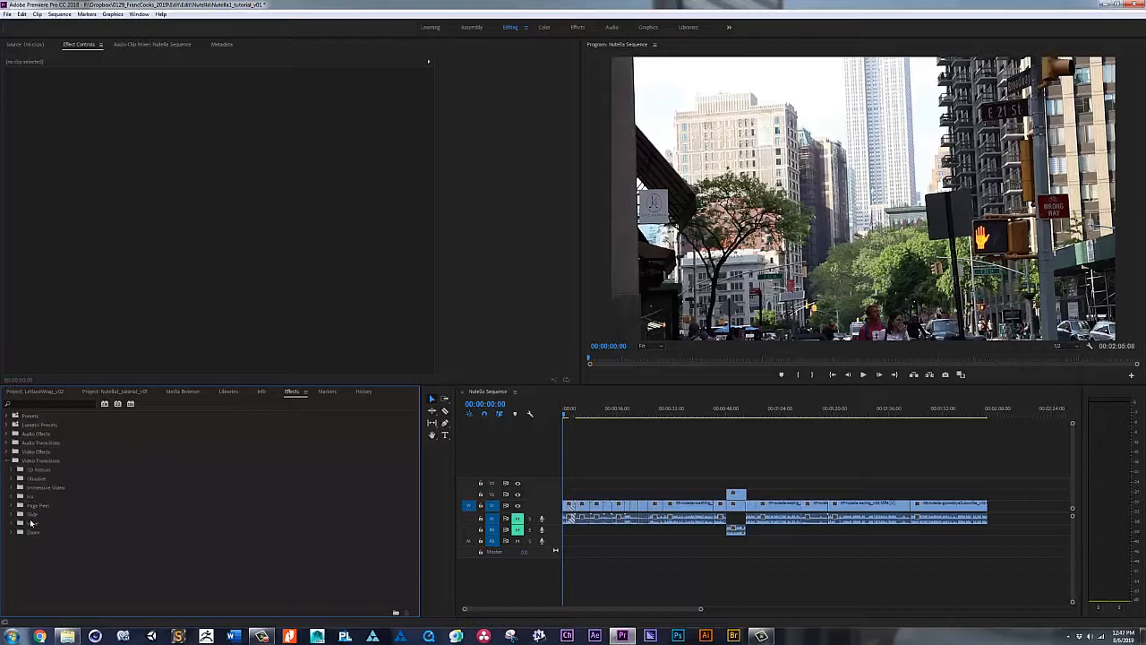
click(12, 479)
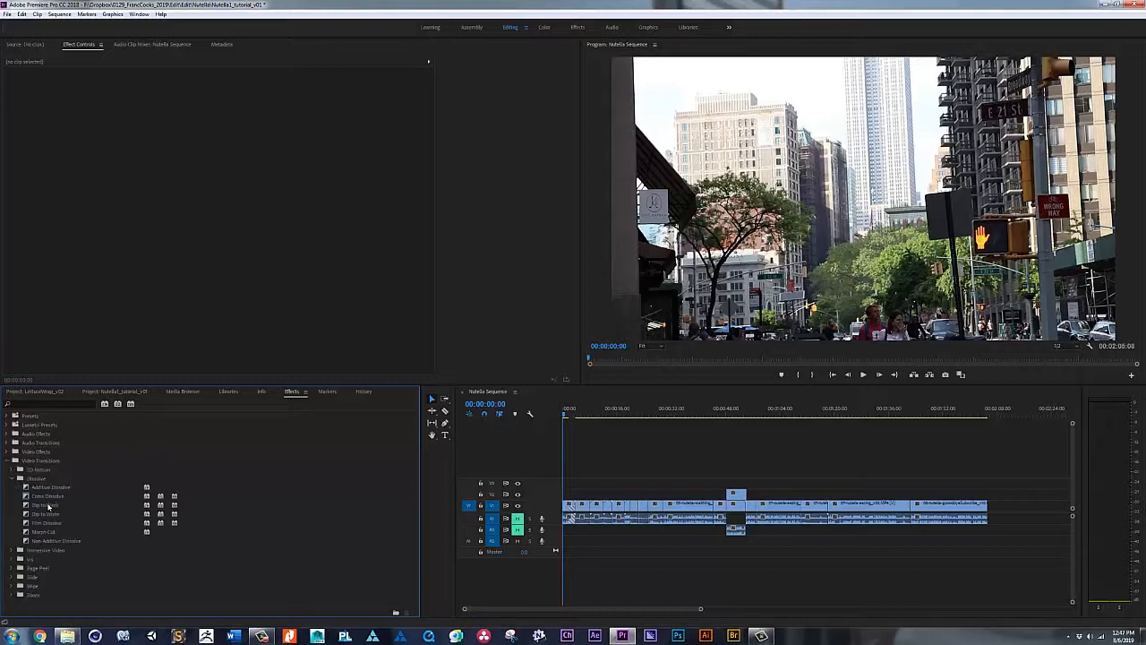
click(25, 495)
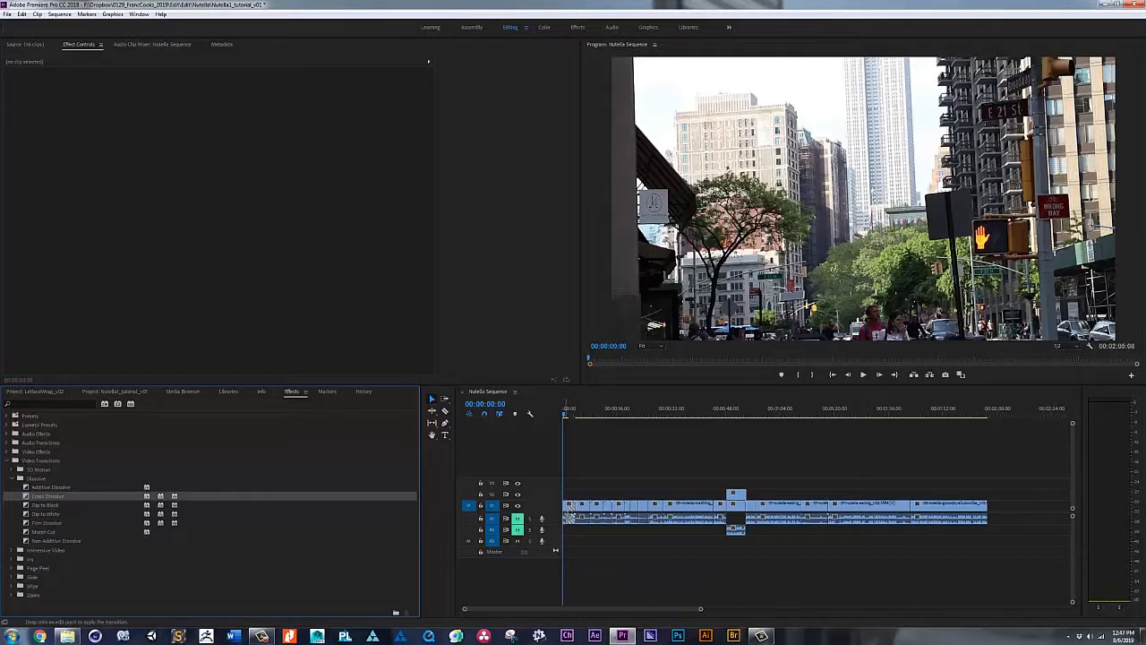
drag(569, 509, 567, 507)
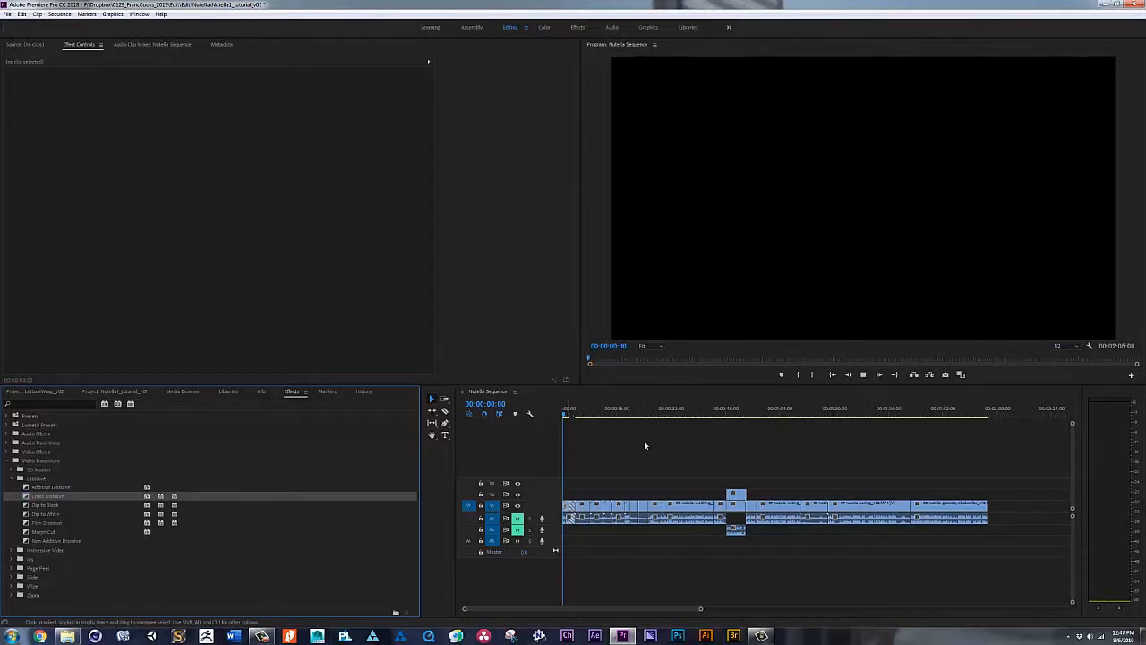
- Play the beginning of the Nutella Sequence to check the fade-in
key(space)
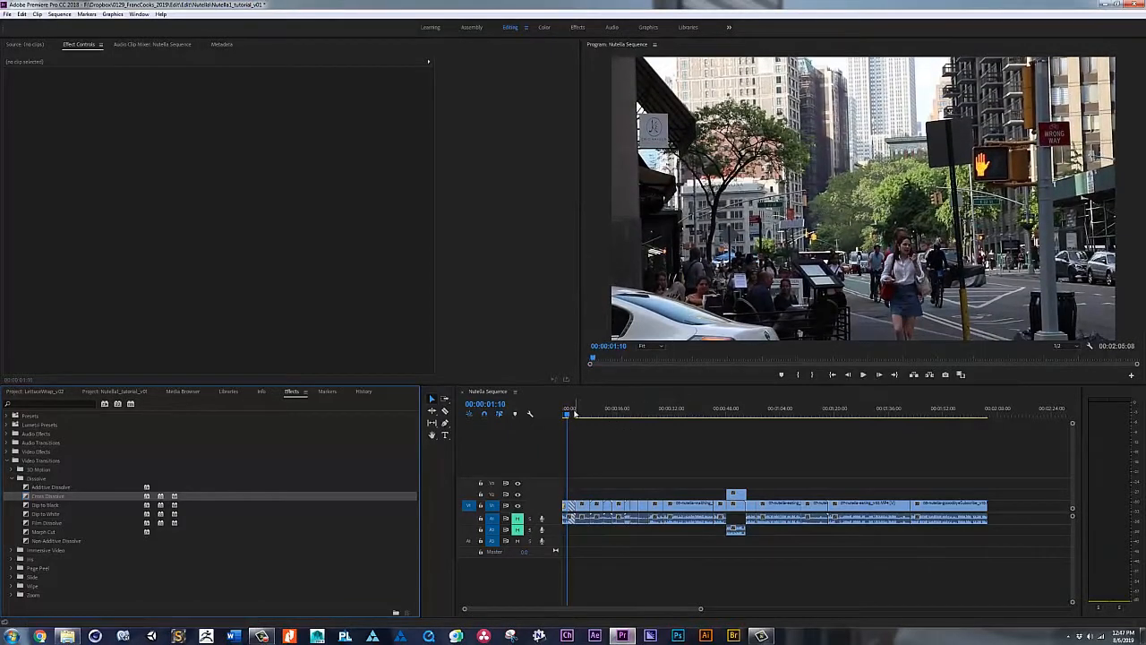
drag(566, 415, 557, 420)
key(space)
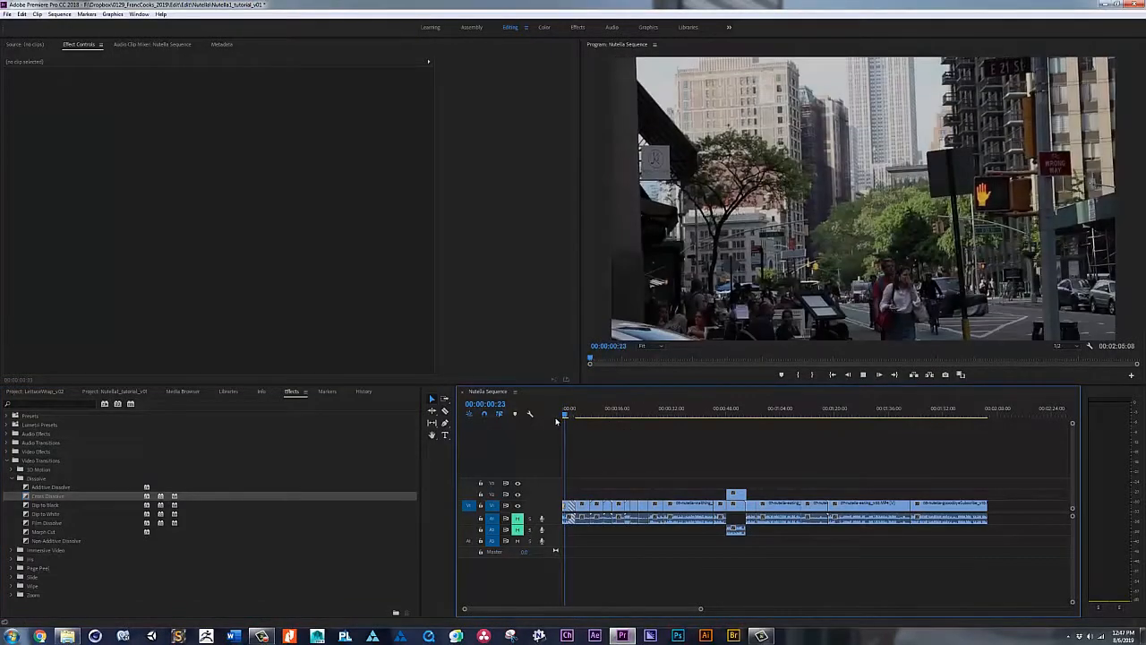
key(space)
- Apply Cross Dissolve to the end of the last clip on V1 and play the sequence's ending
click(31, 497)
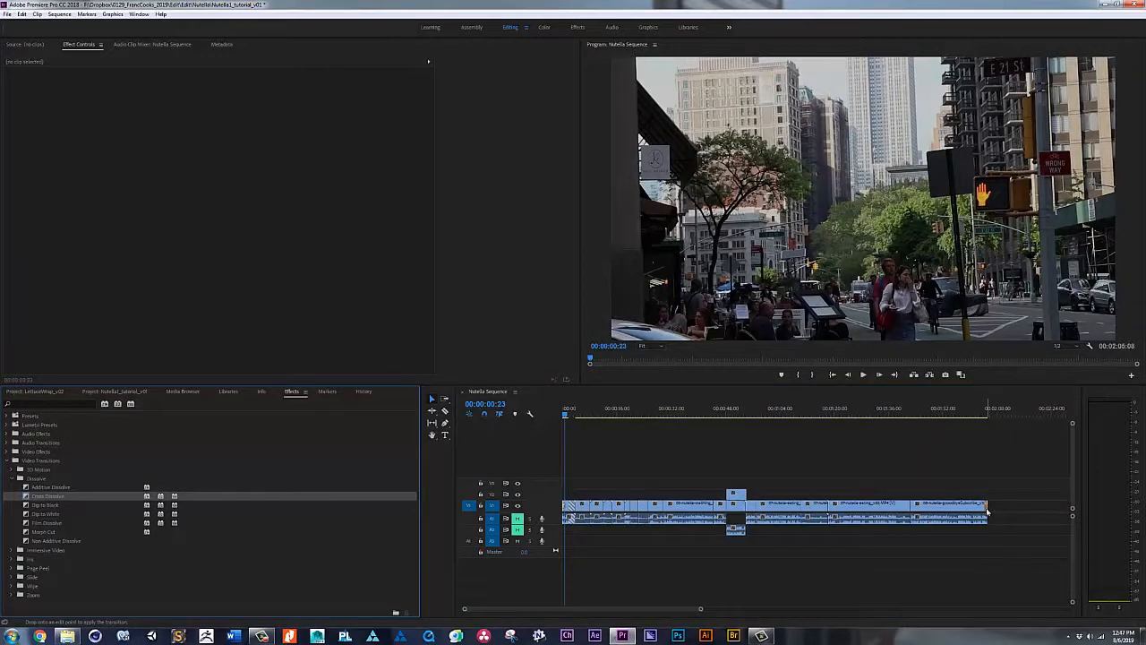
click(975, 413)
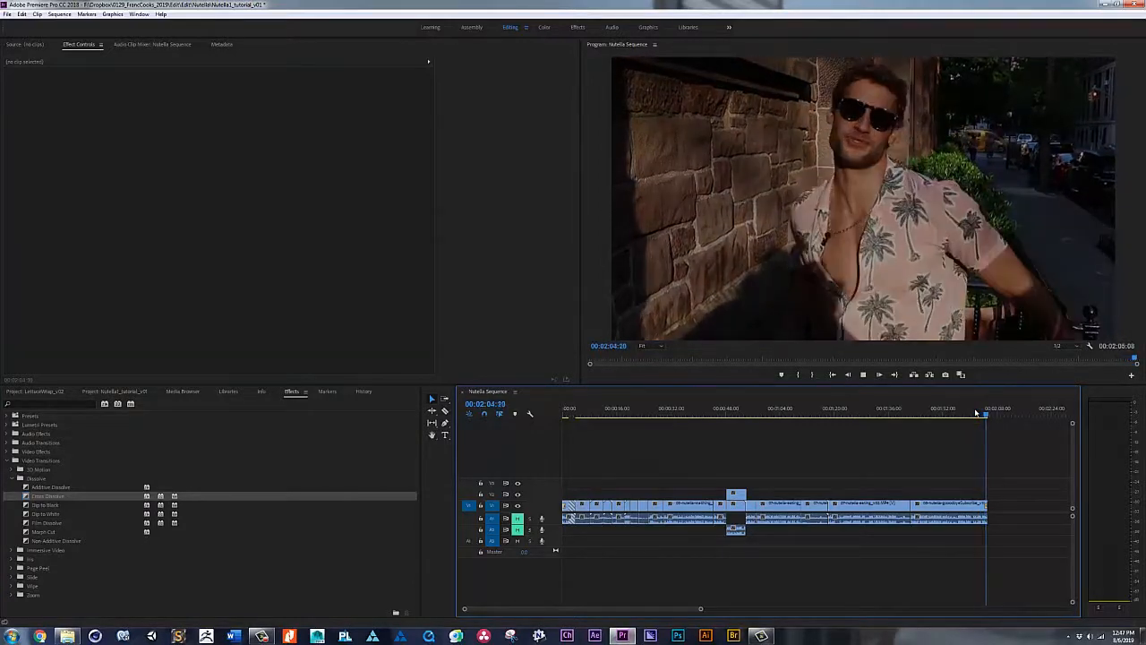
click(984, 408)
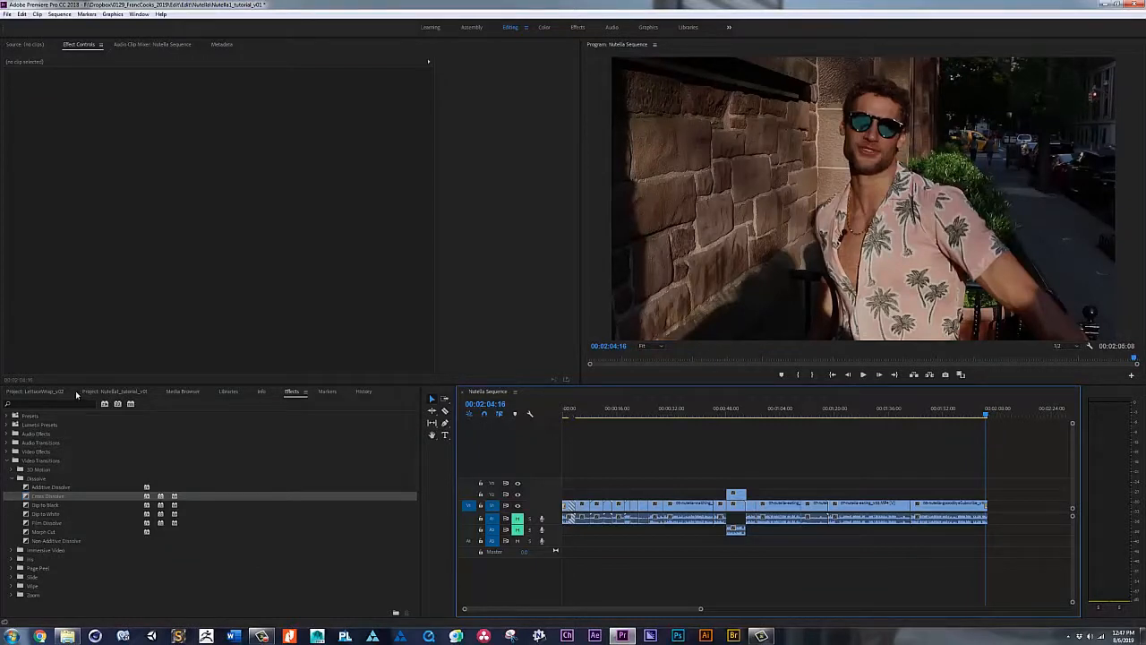
- Look at the LettuceWrap_v02 project's footage, and expand the Nutella bin in the Nutella1_tutorial_v01 project
click(52, 392)
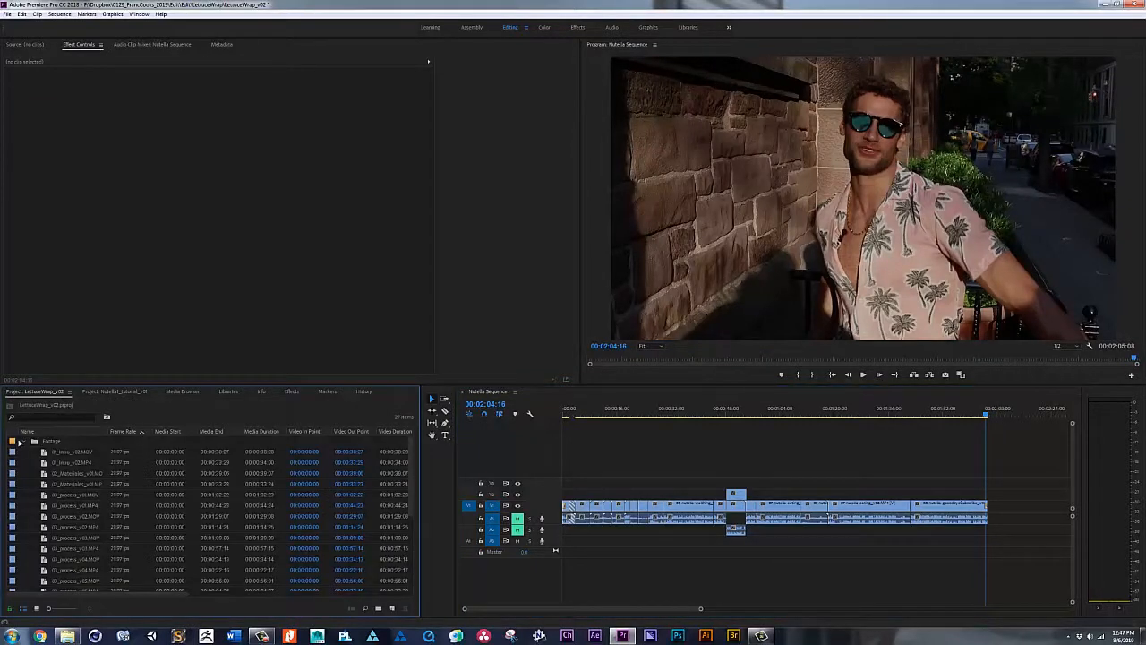
click(107, 392)
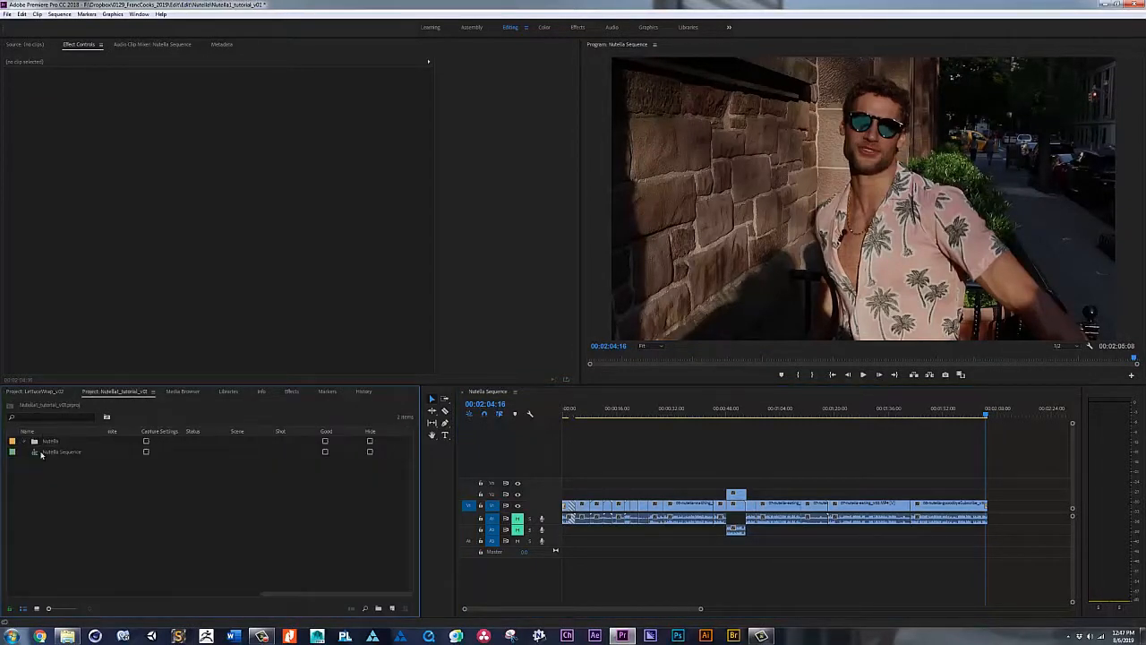
click(28, 440)
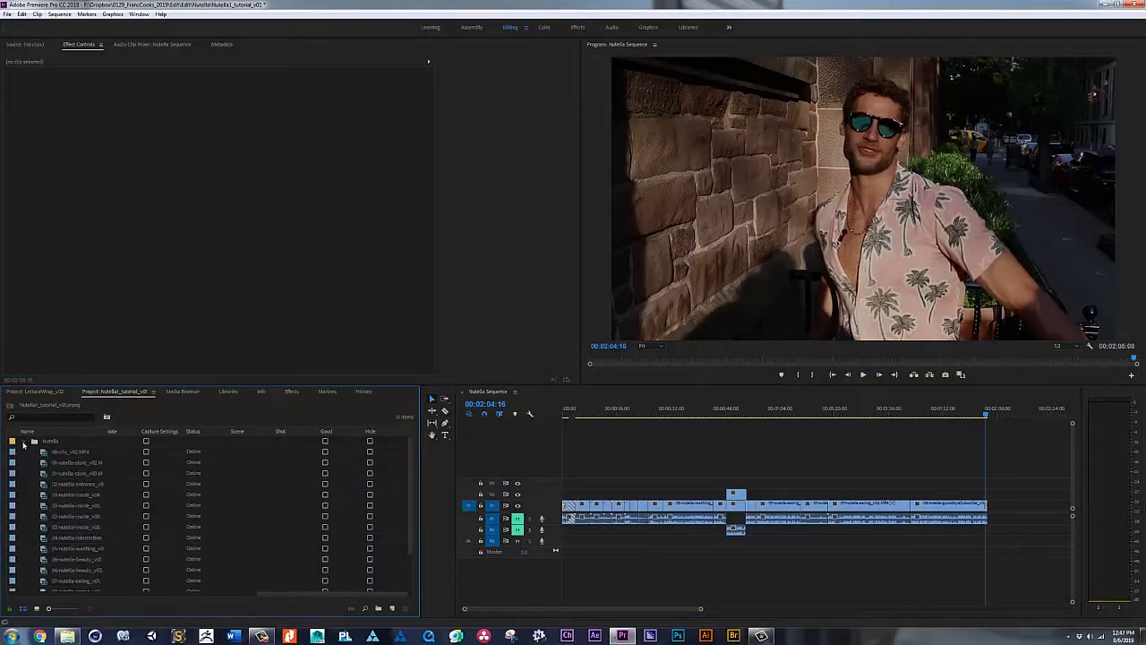
- Collapse the Nutella bin and import the Latin music file from the 0129_FrancCooks_2019 Edit > Audio folder into the project
click(24, 442)
click(54, 454)
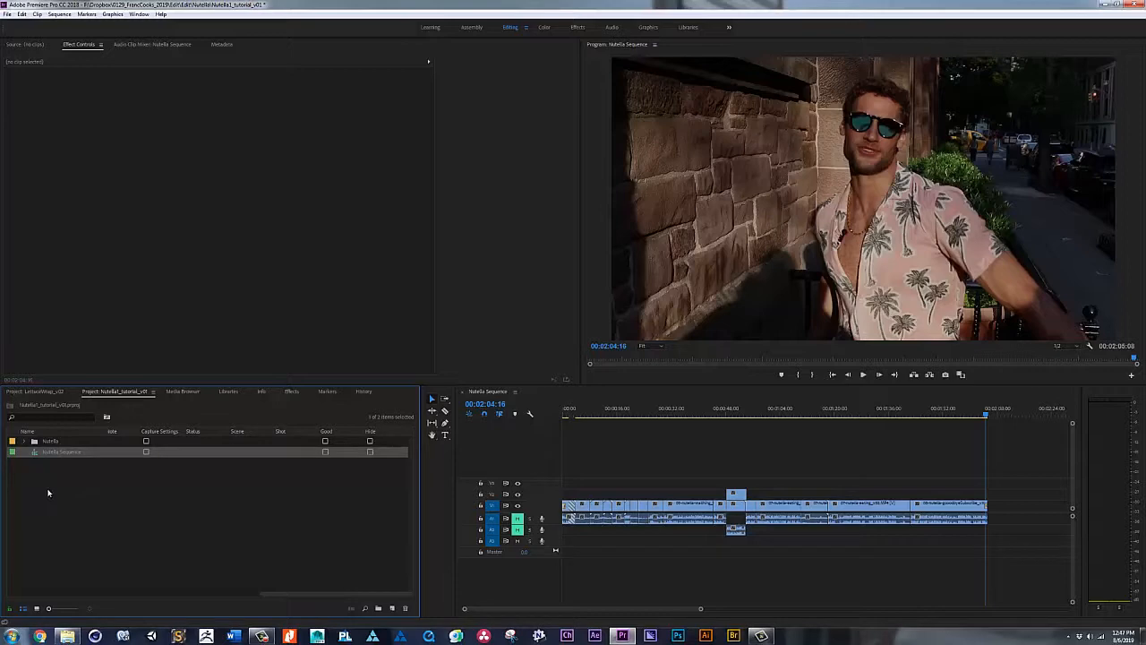
double_click(64, 484)
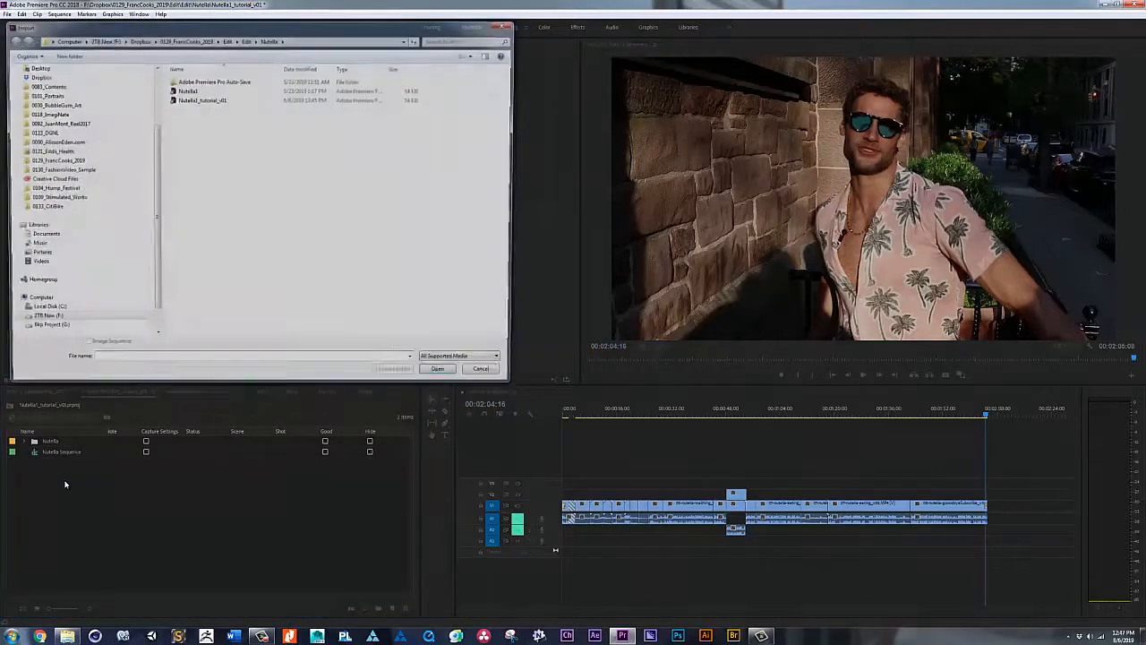
click(245, 40)
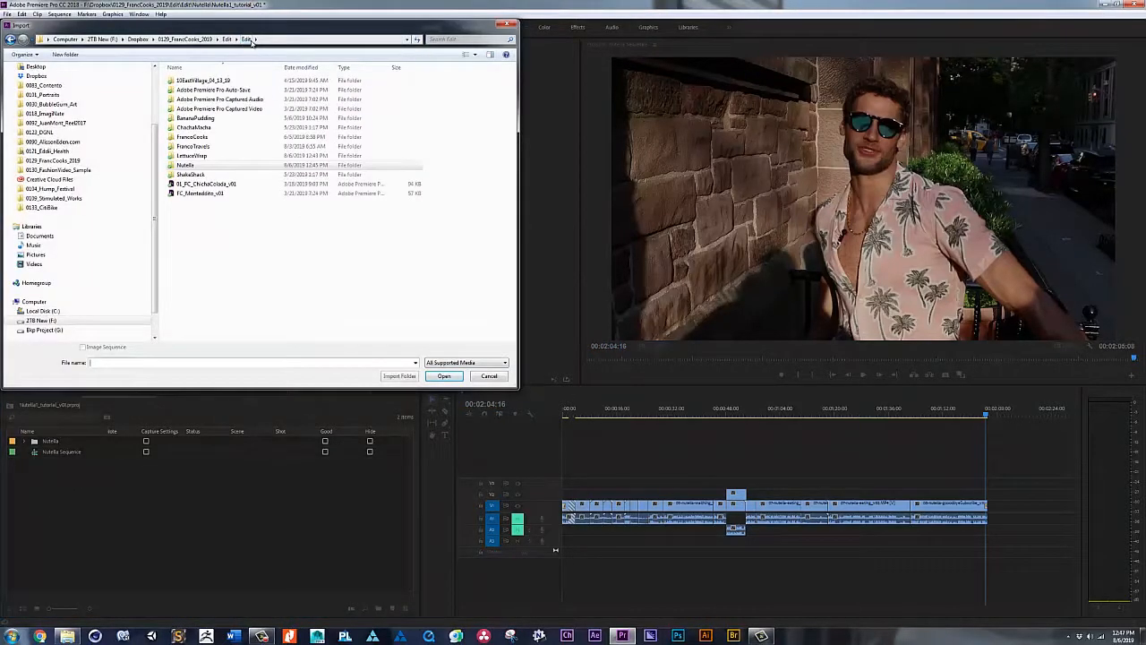
click(227, 39)
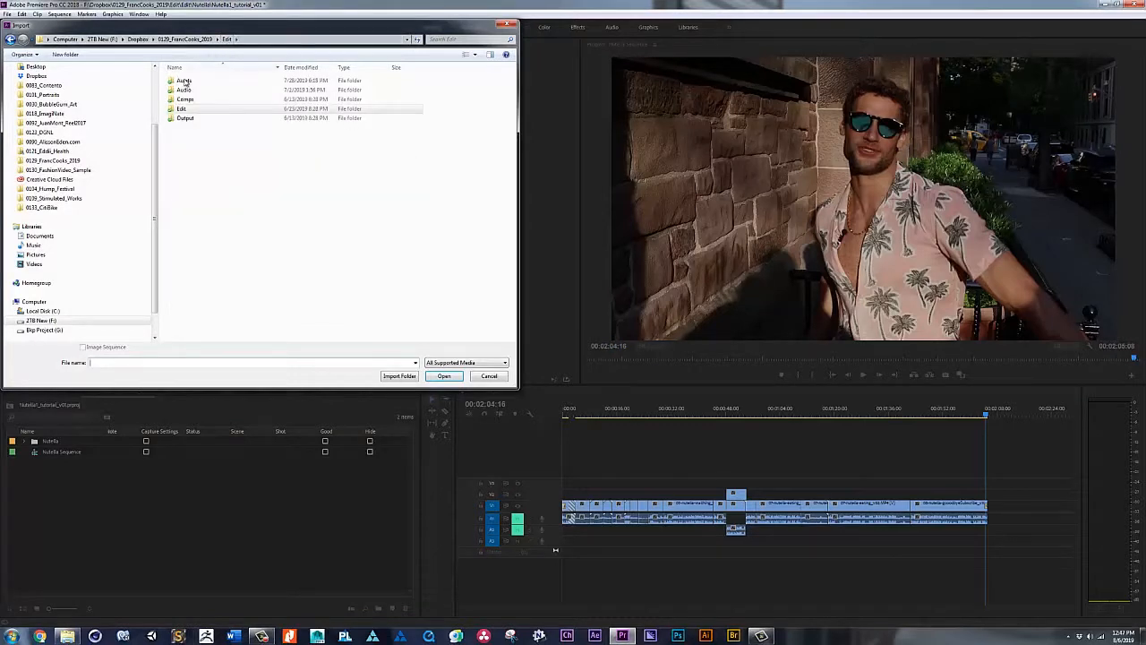
double_click(188, 81)
click(227, 39)
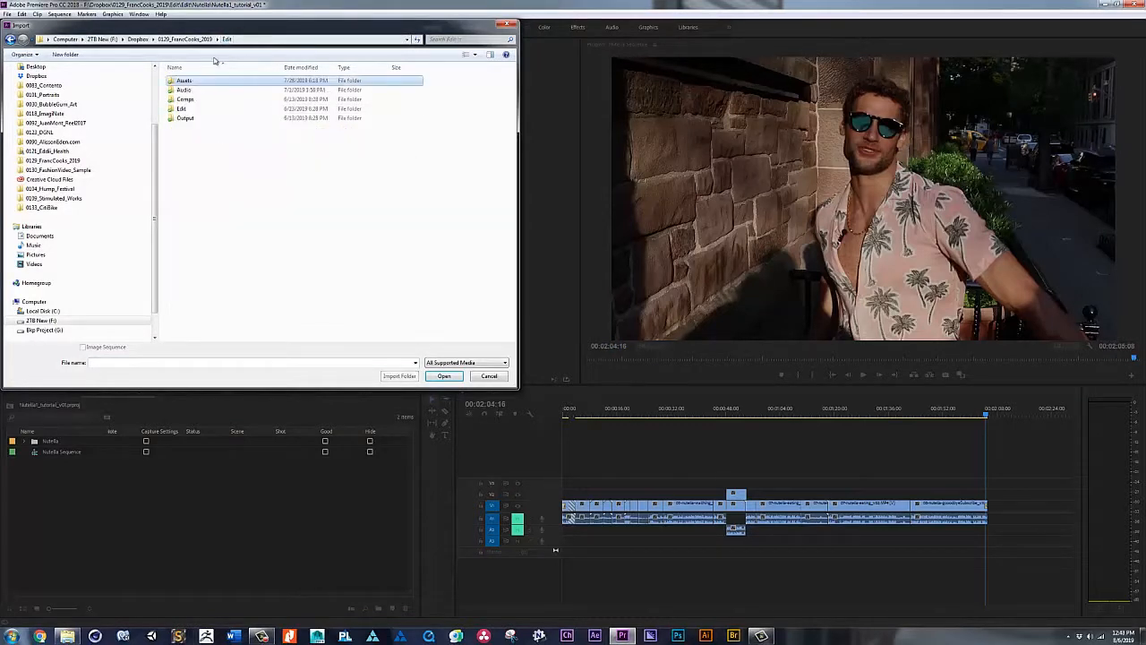
double_click(186, 90)
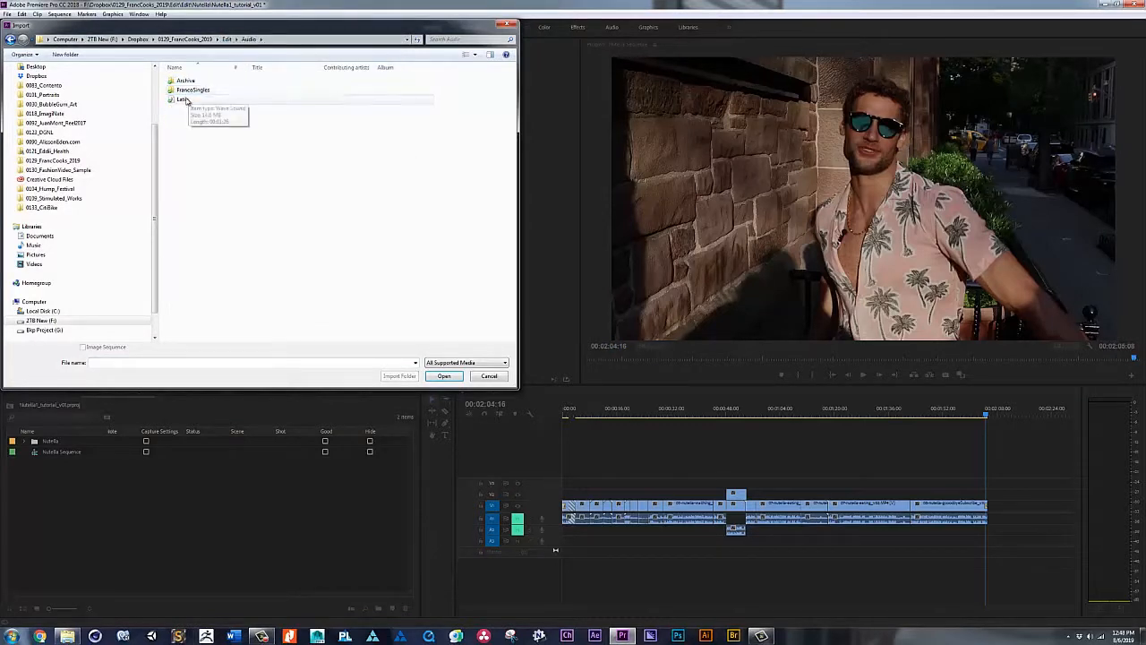
click(184, 99)
click(442, 377)
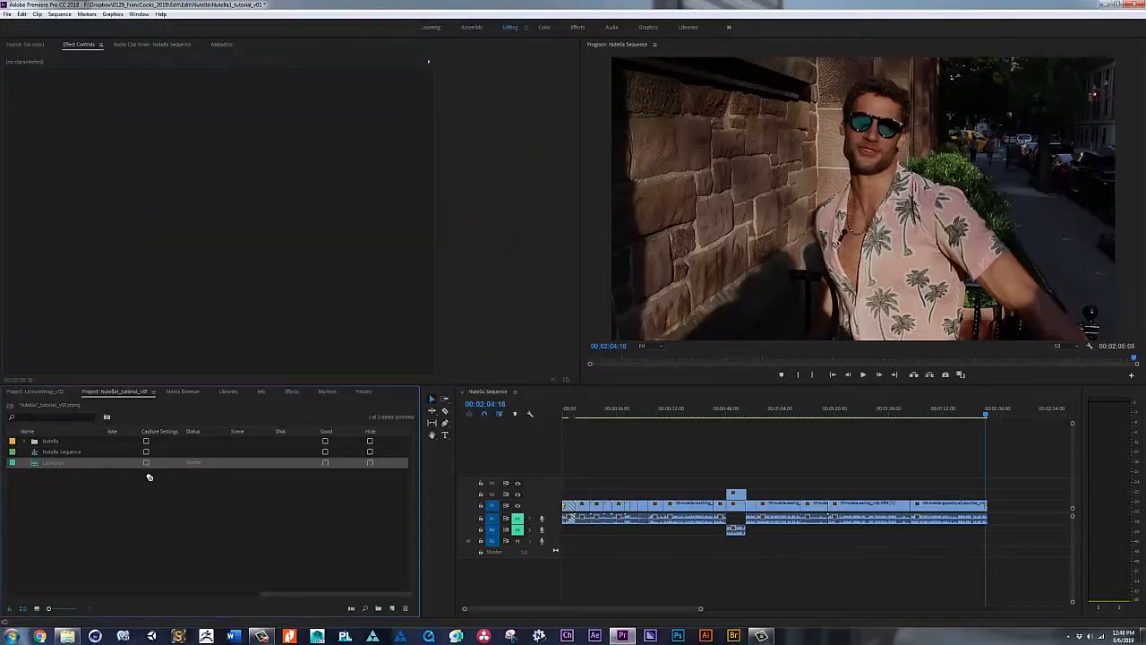
- Place the Latin music clip on track A3 at the start of the Nutella Sequence and play the opening
drag(573, 544, 562, 543)
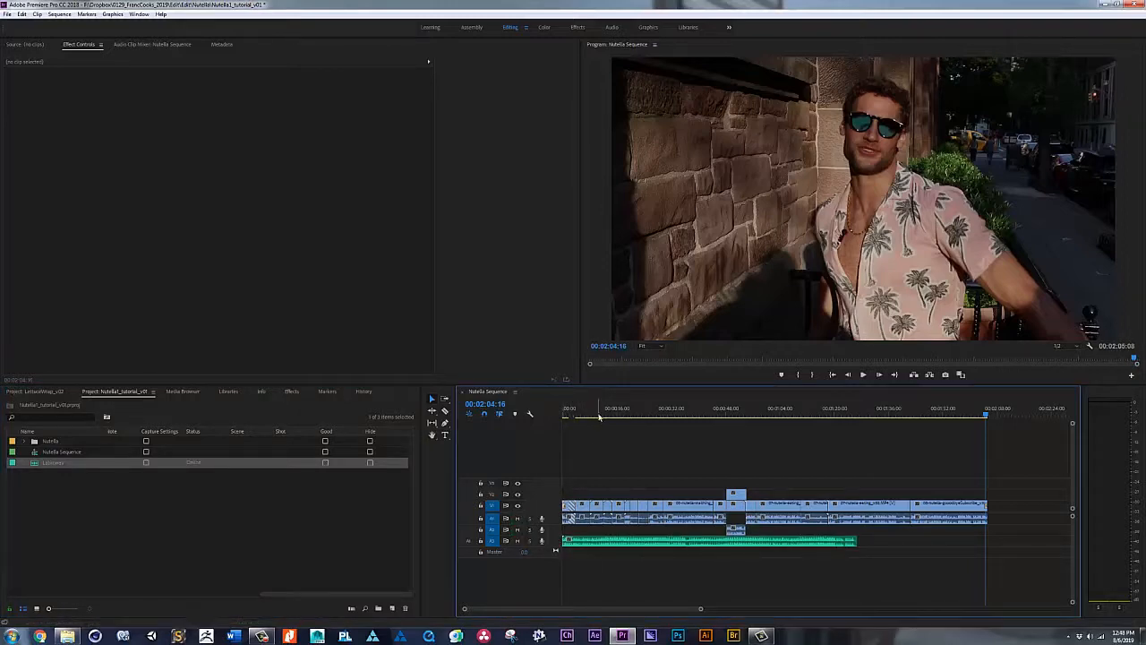
key(Home)
key(space)
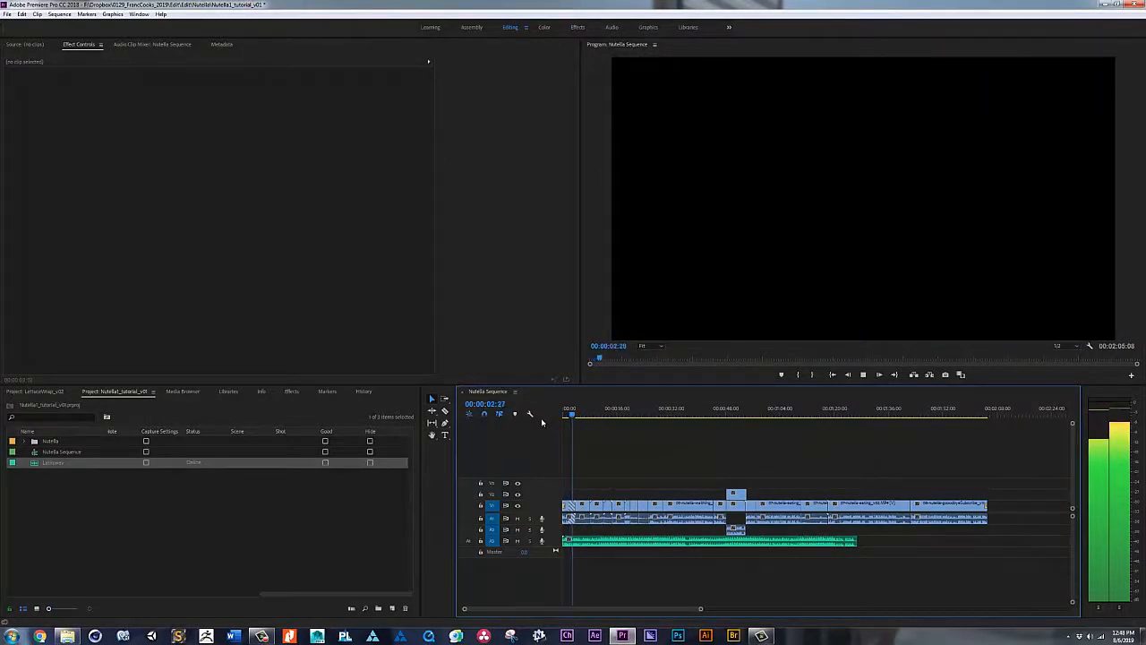
key(space)
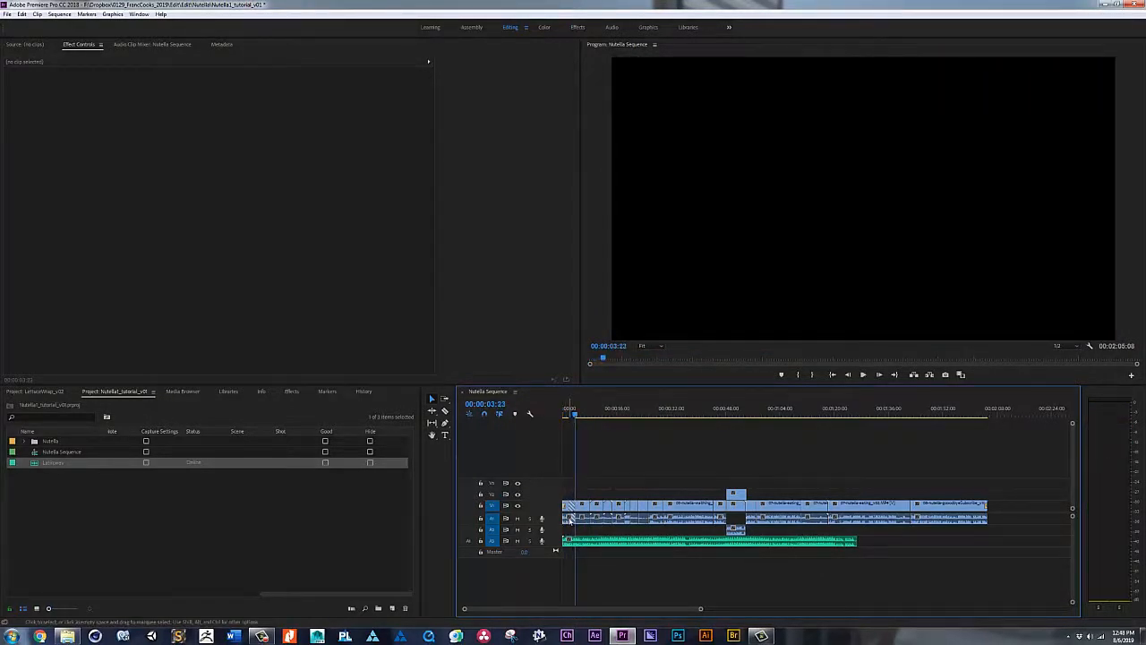
- Turn off Level keyframing on the Latin music clip, lower its volume, and play the sequence from the start to check
click(570, 519)
right_click(567, 519)
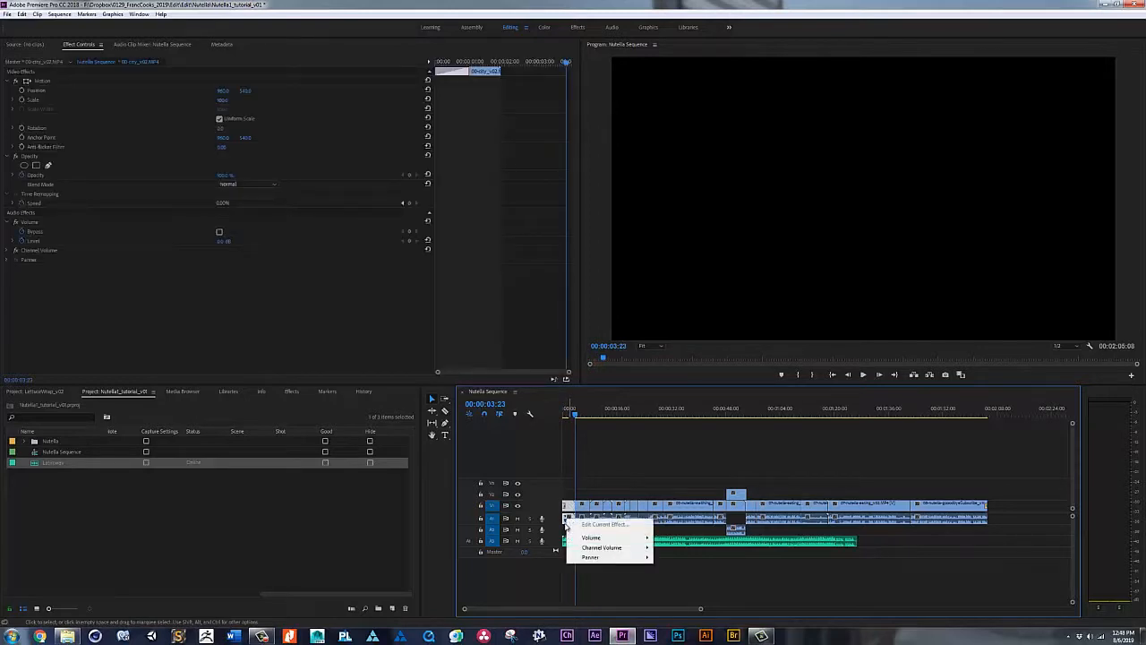
click(577, 531)
click(595, 543)
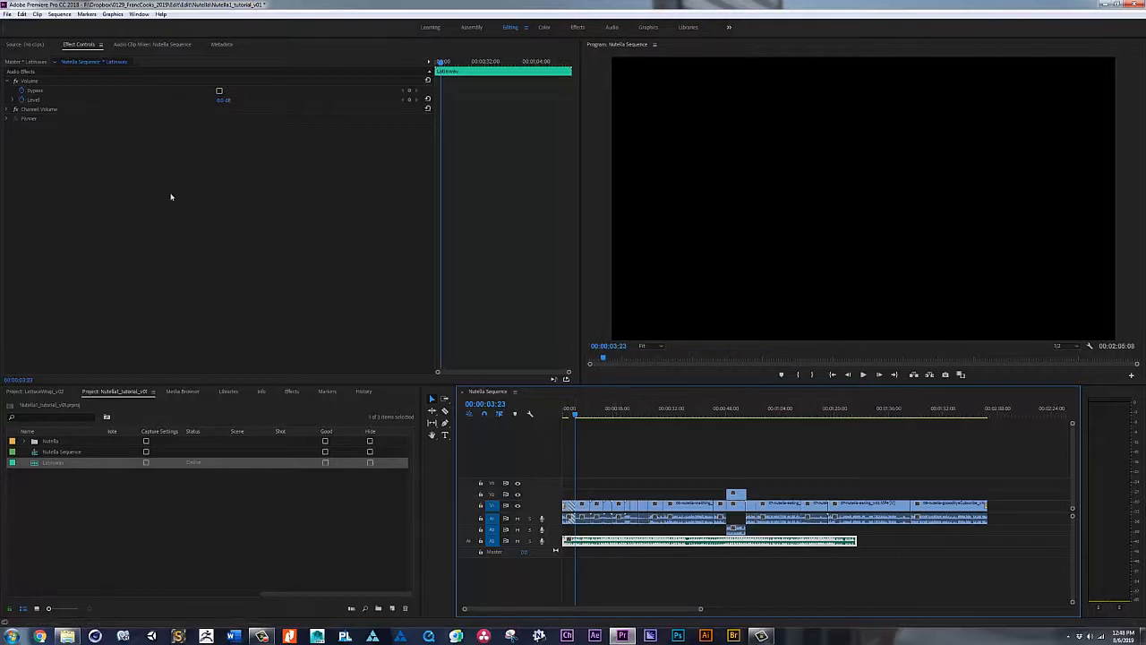
click(22, 100)
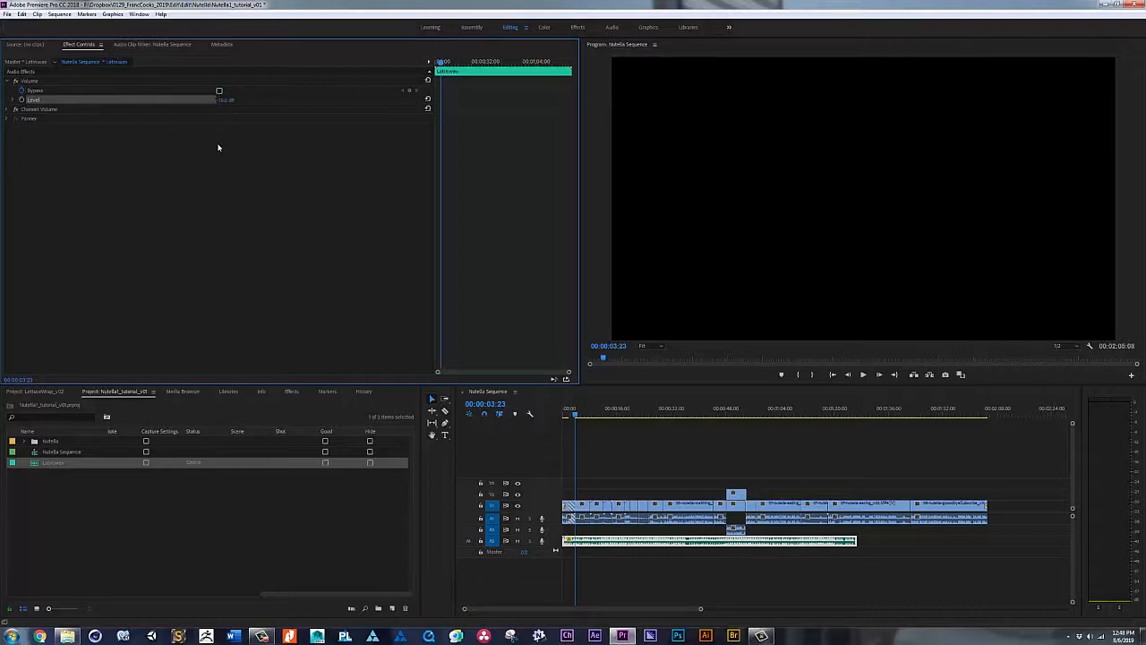
drag(583, 411, 554, 417)
key(space)
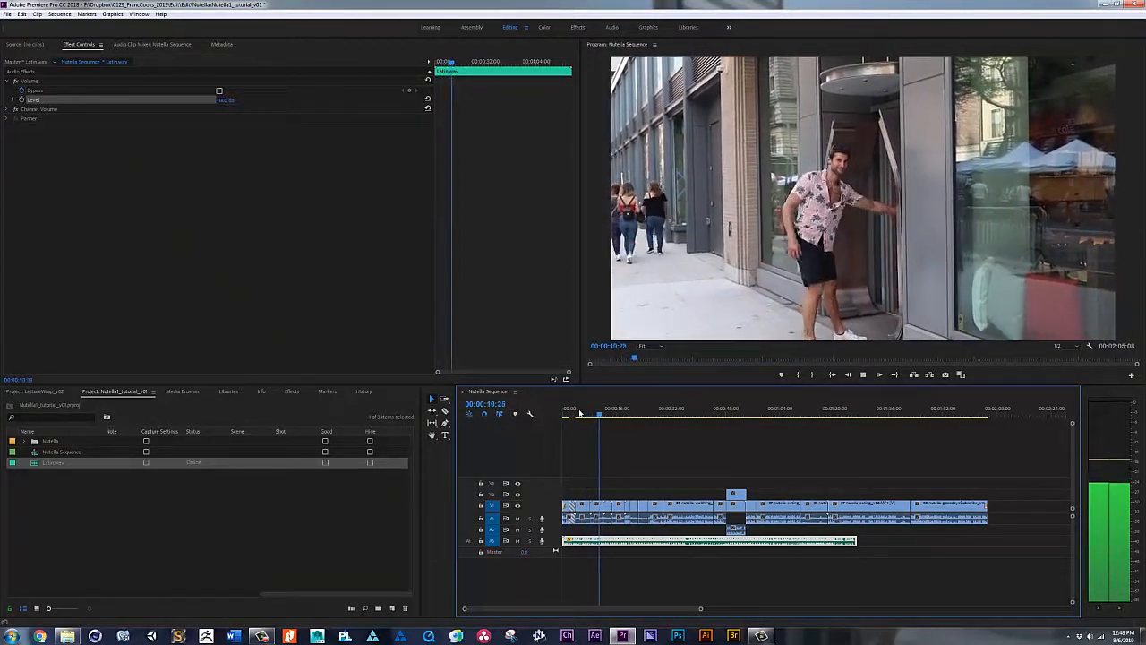
key(space)
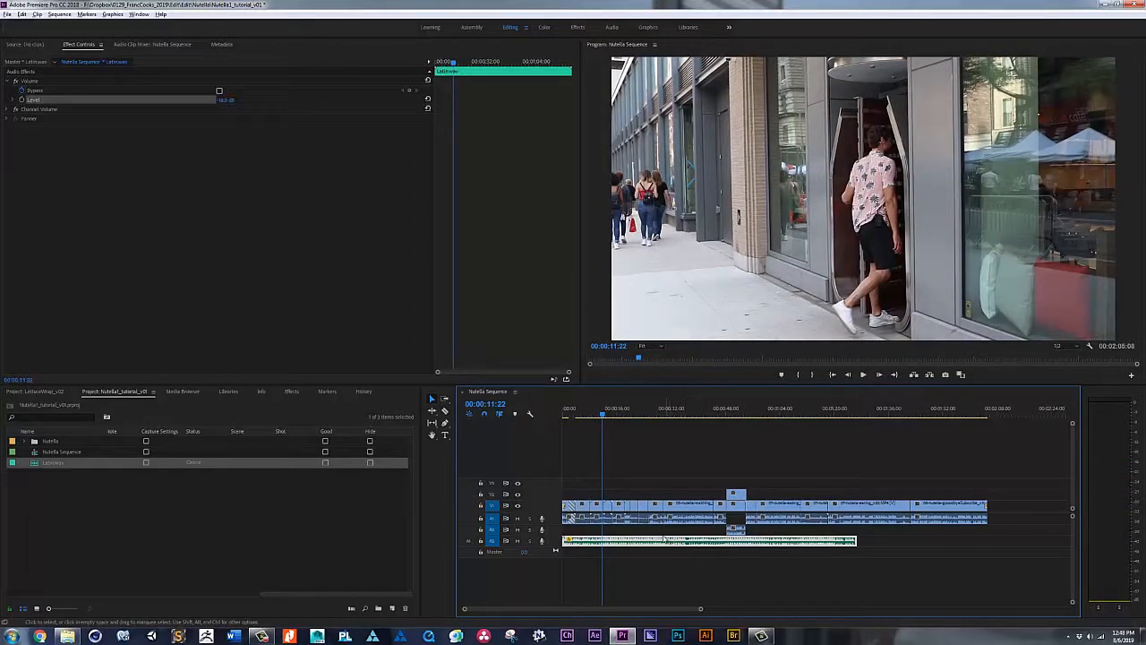
- Duplicate the Latin music clip directly after the first one on A3 and play across the join
drag(656, 544, 922, 549)
click(846, 415)
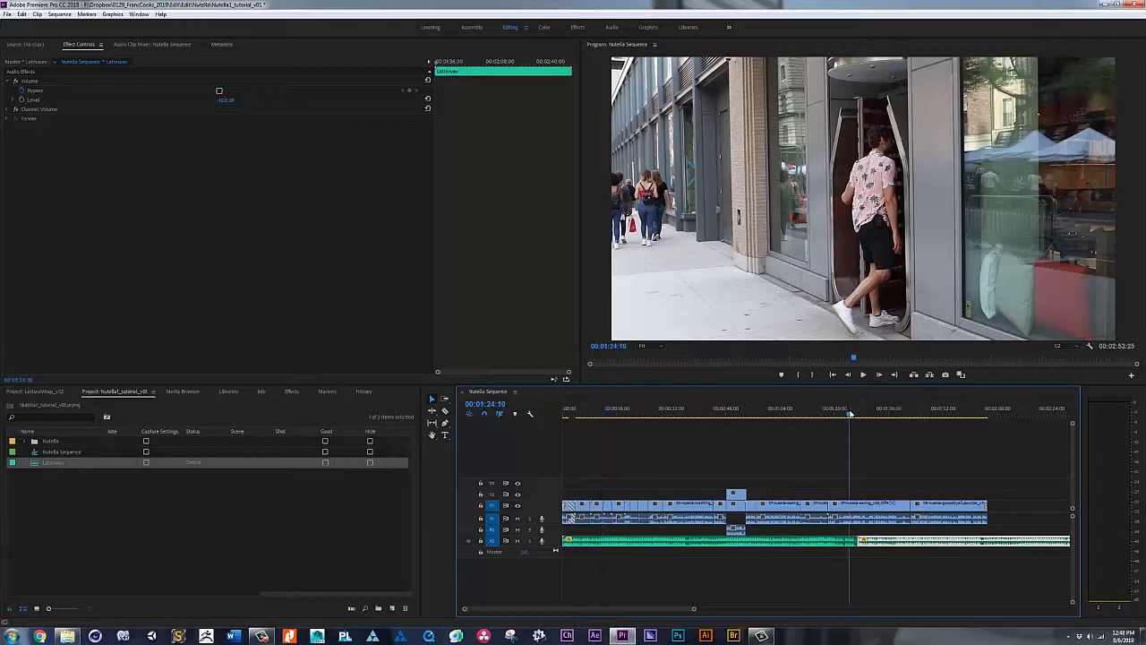
drag(843, 415, 841, 416)
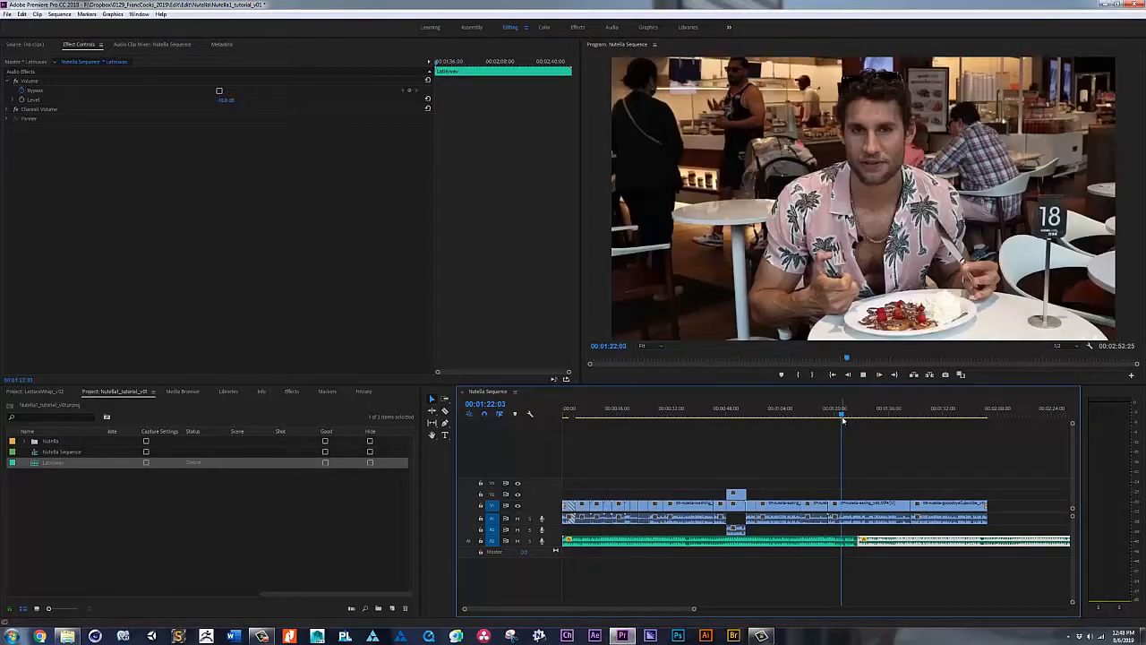
key(space)
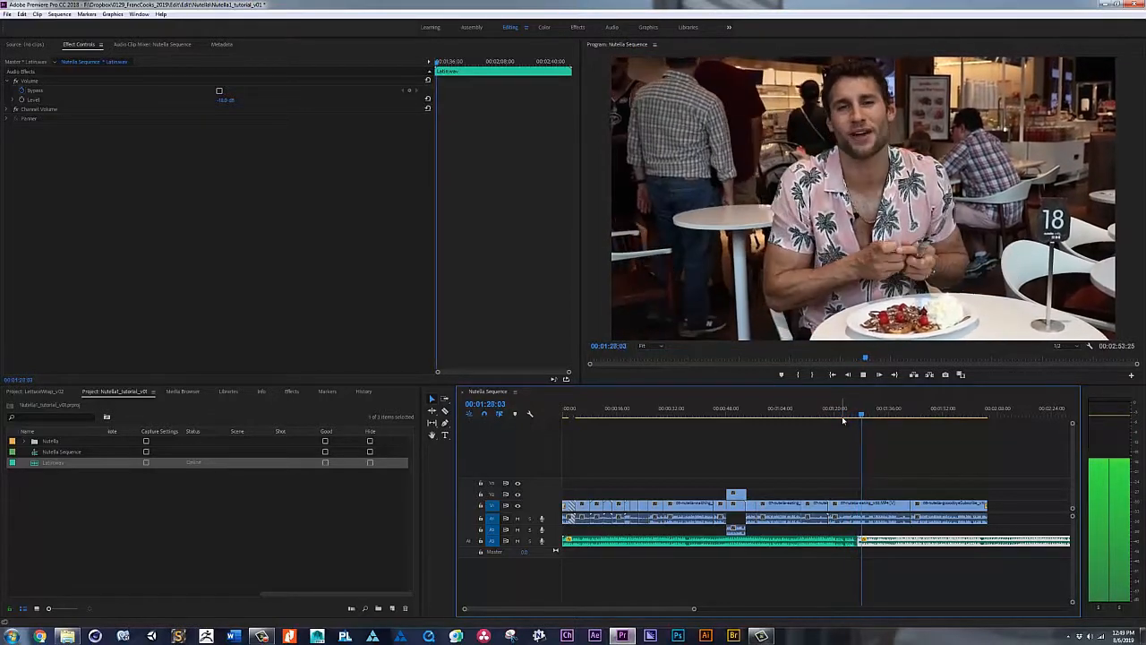
key(space)
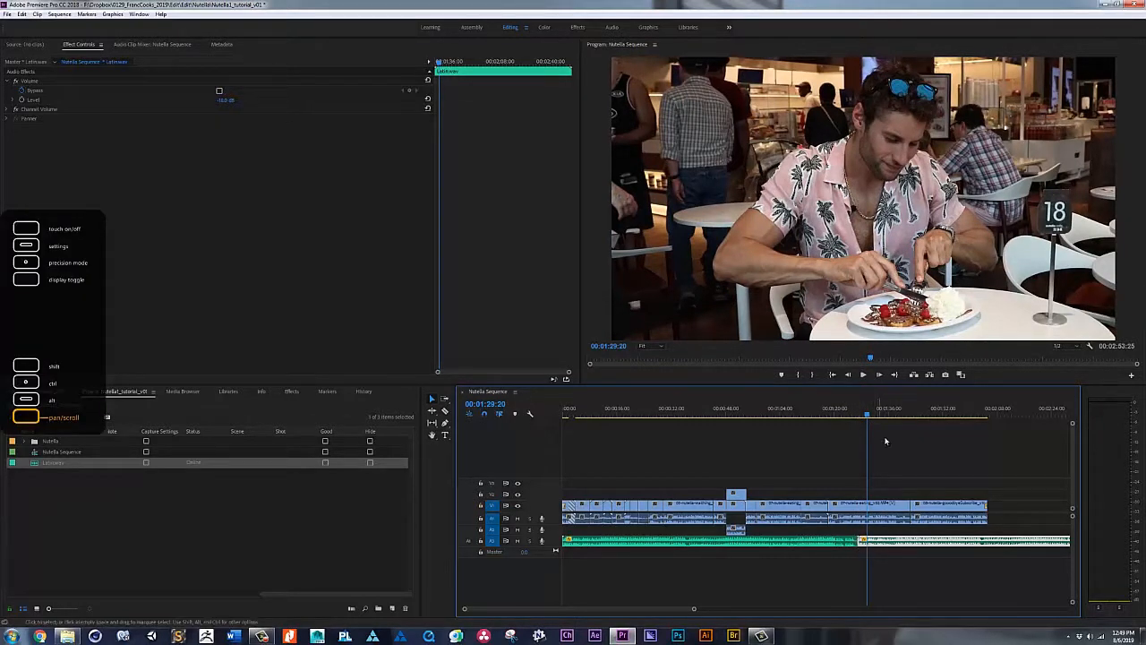
- Cut the second music clip where the last video clip ends and delete the excess beyond it
drag(878, 410, 986, 421)
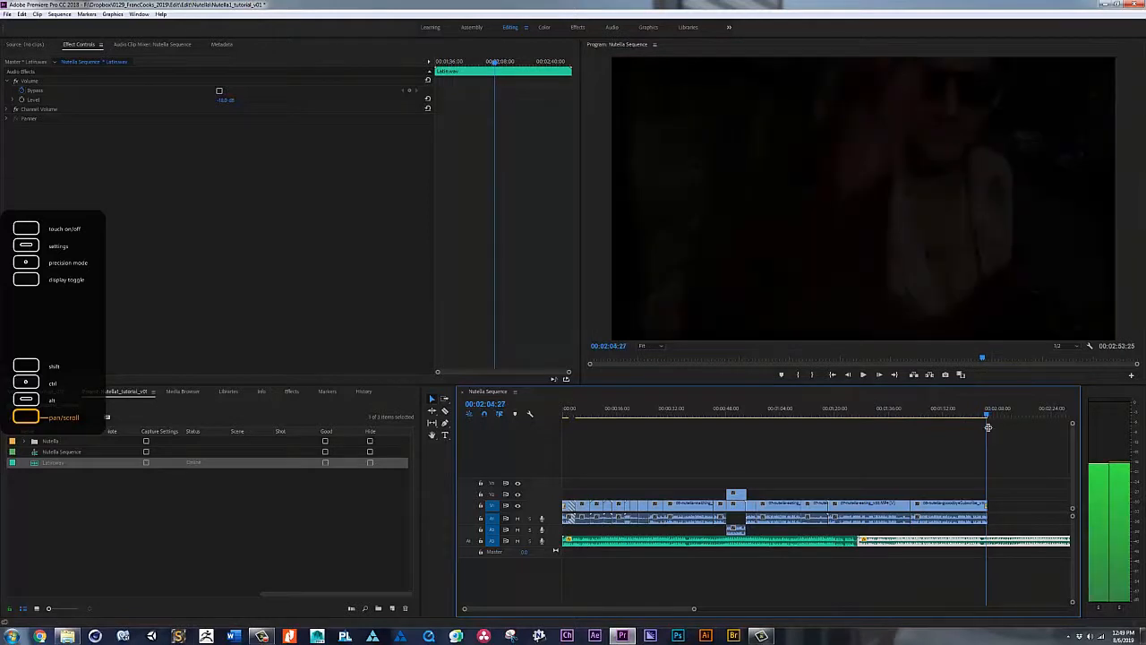
click(1017, 542)
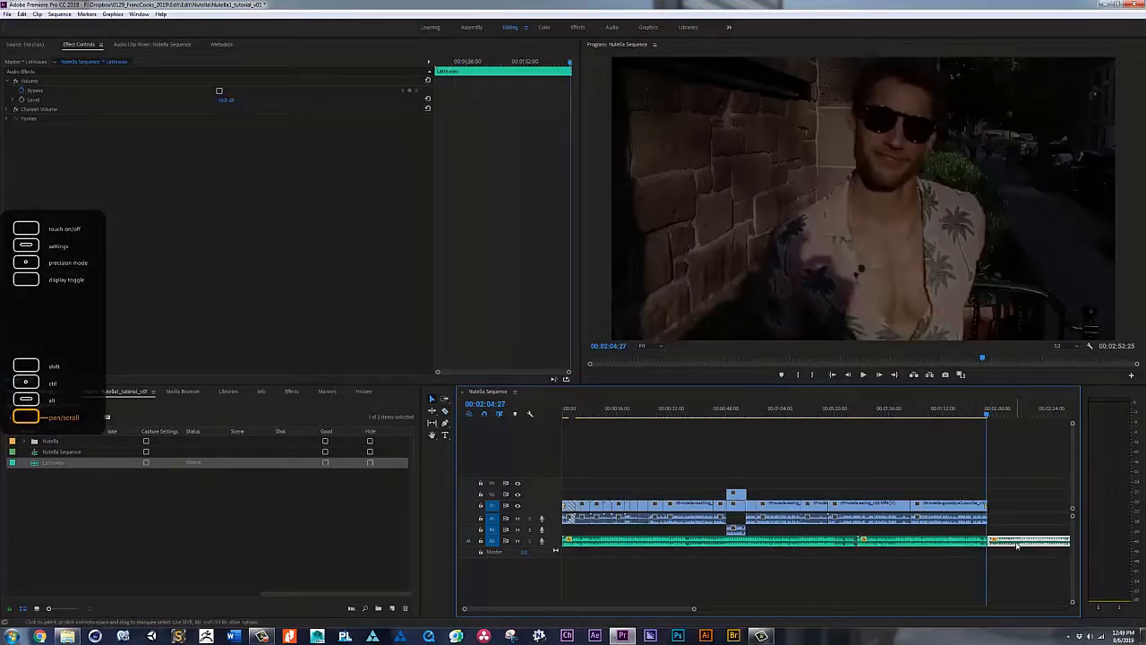
key(Delete)
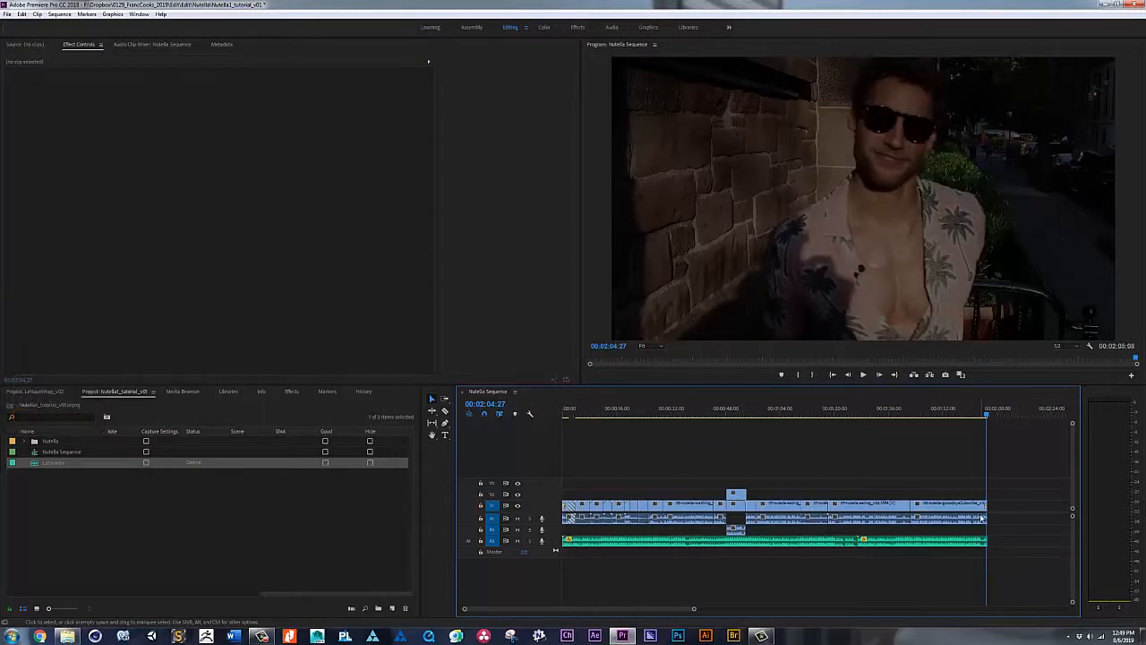
- Apply the Constant Power audio crossfade to the end of the music on A3 and play the sequence's ending
click(291, 392)
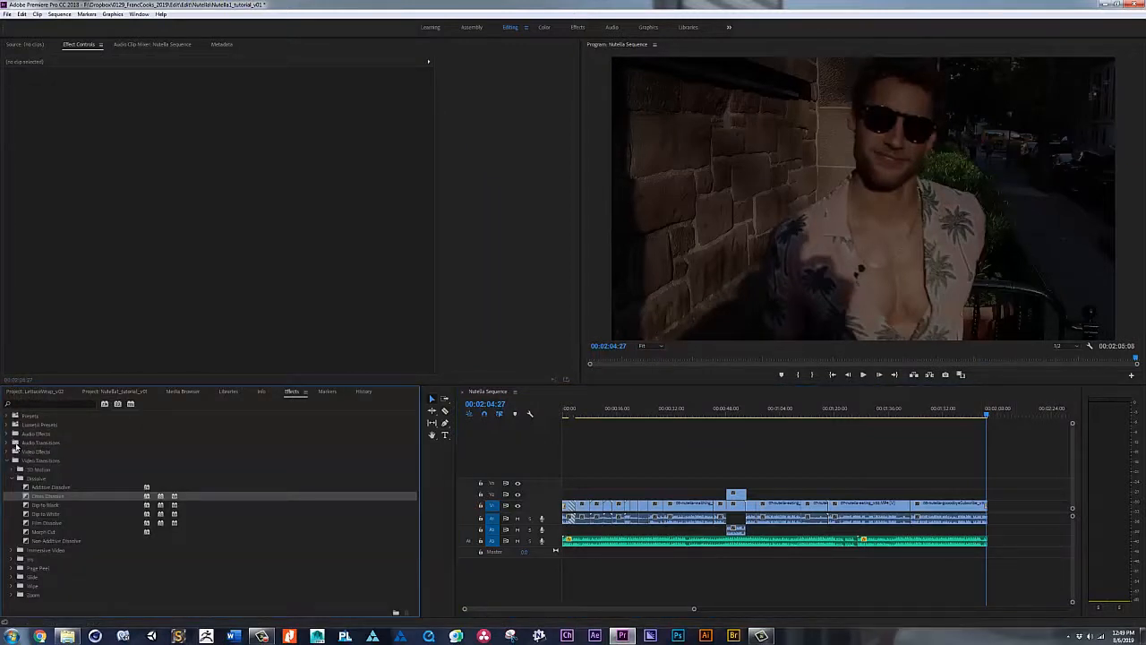
click(7, 443)
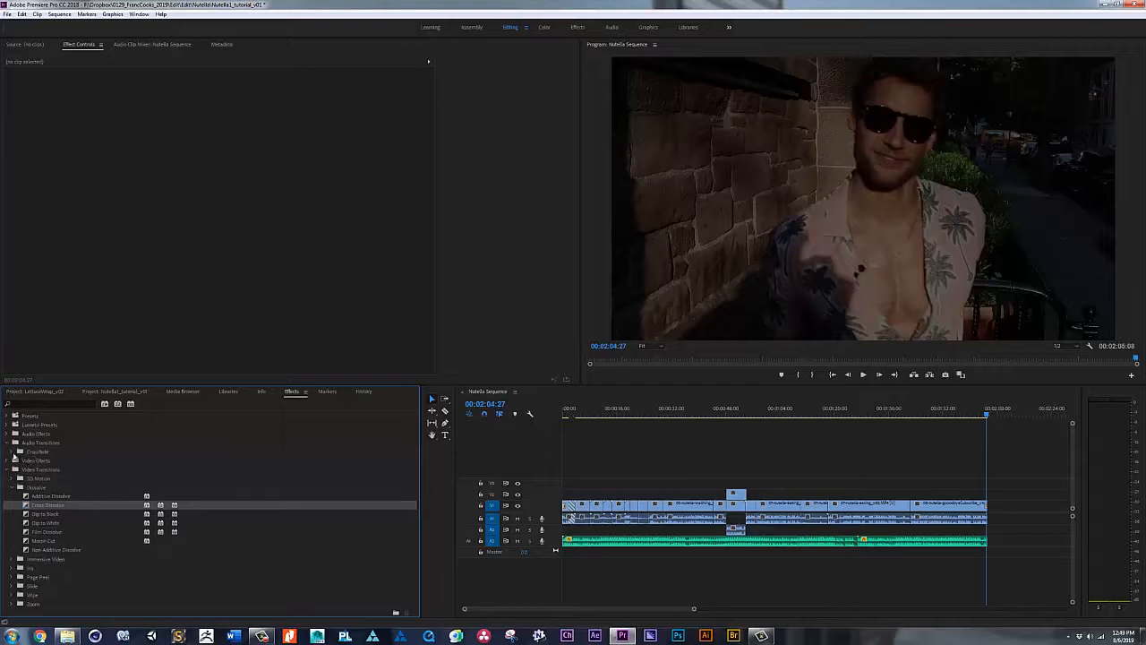
click(14, 453)
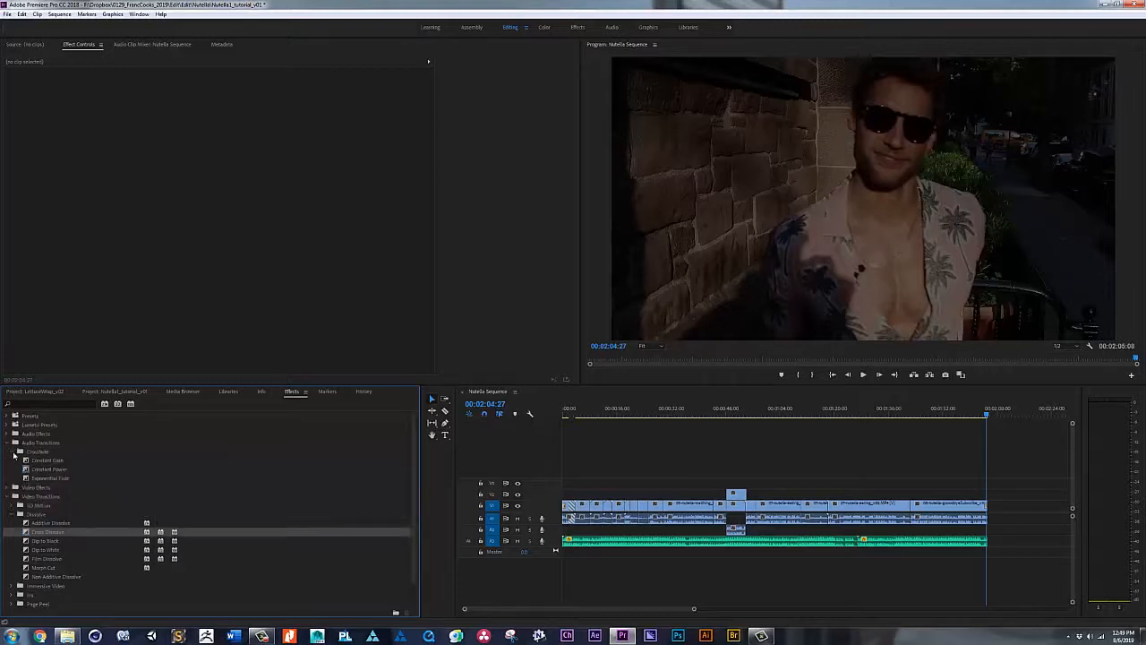
click(25, 469)
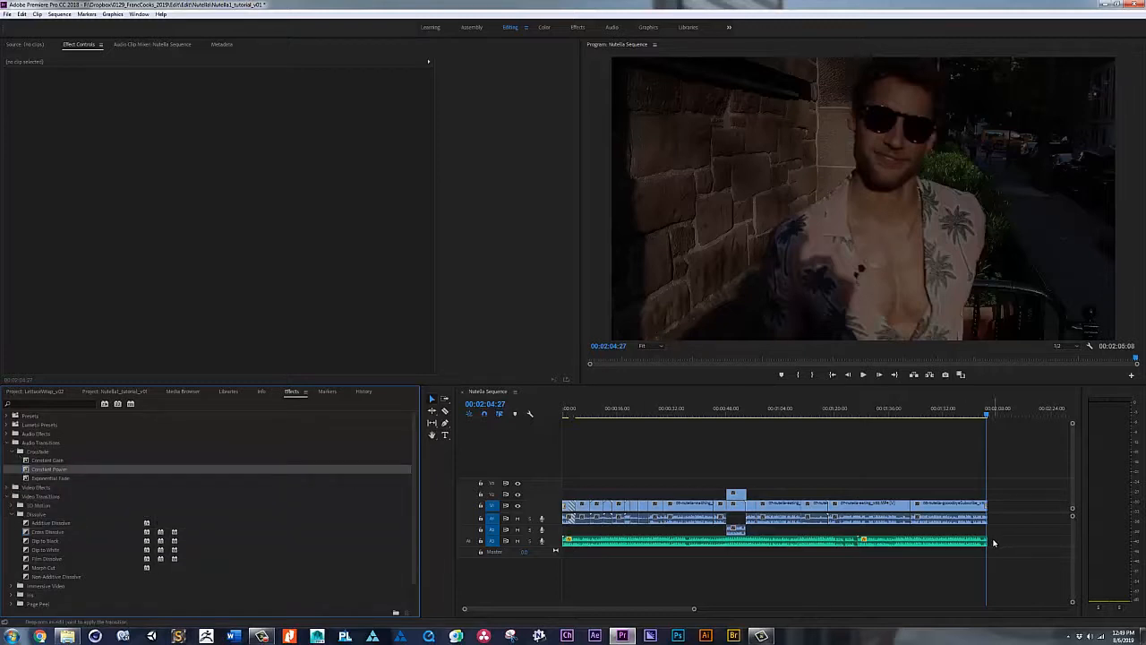
click(979, 412)
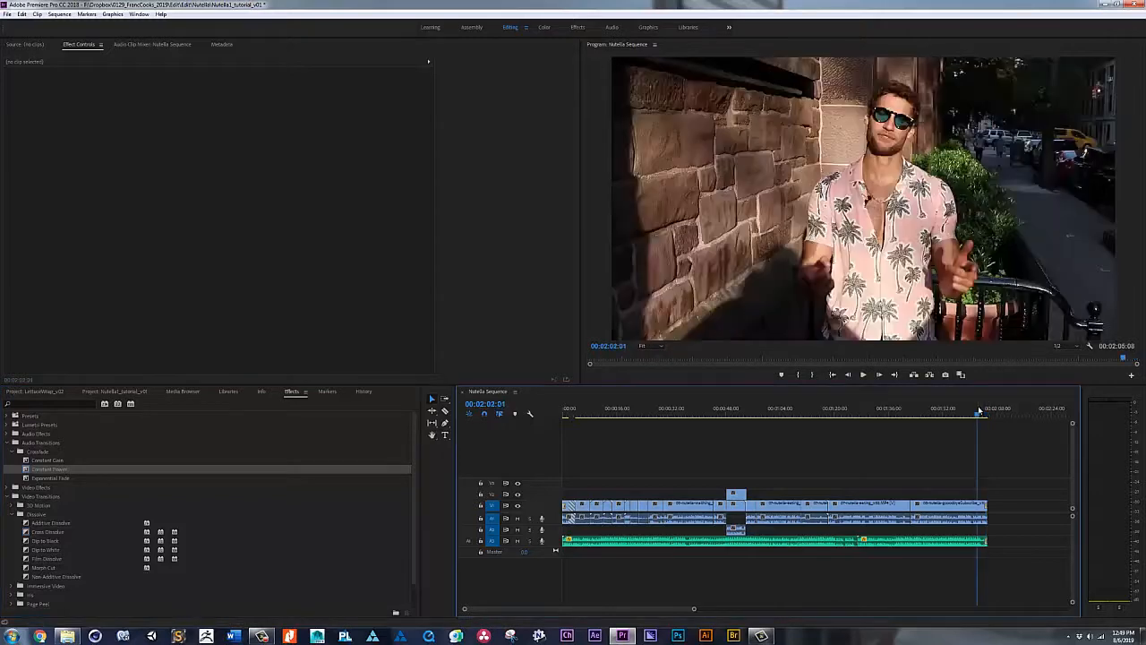
key(space)
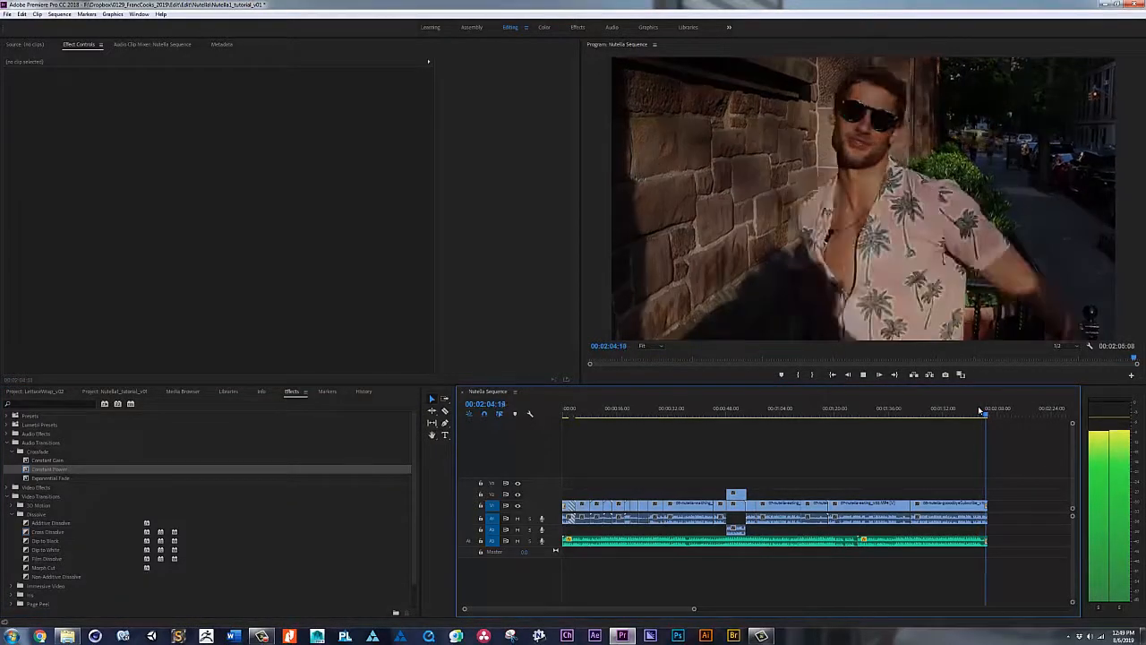
key(space)
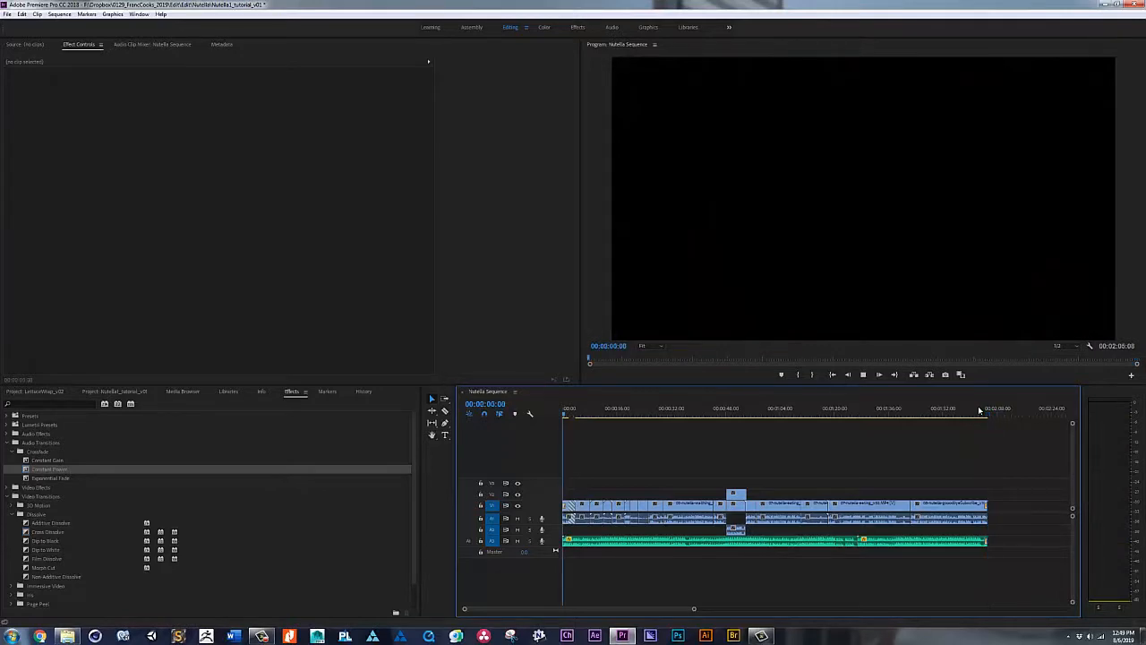
drag(980, 410, 991, 432)
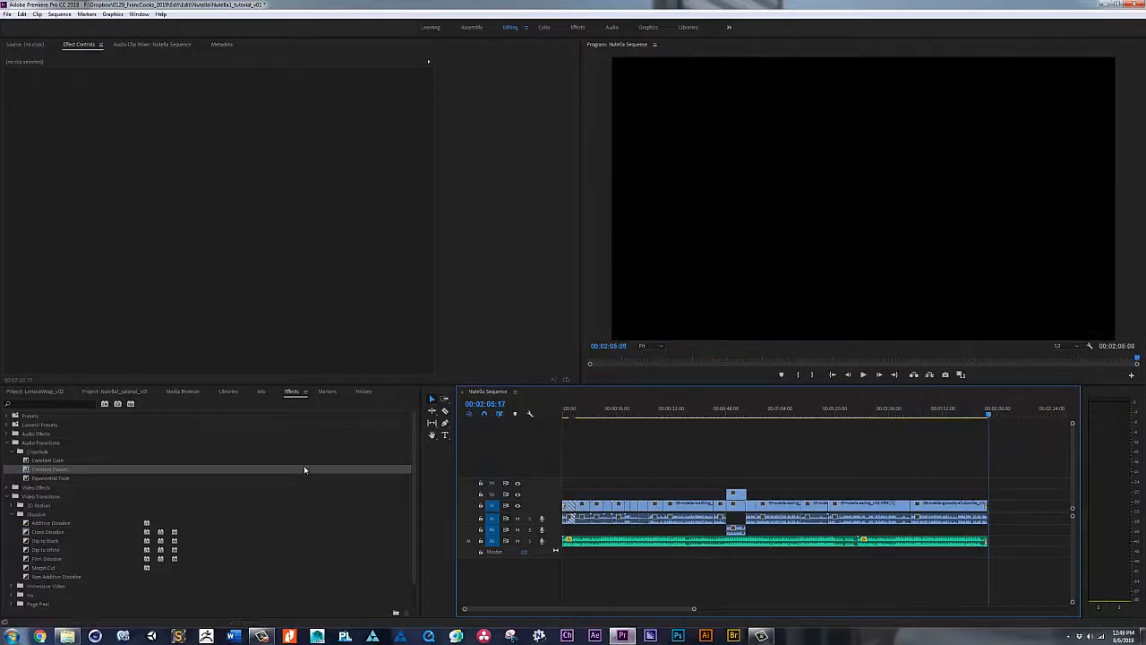
- Import the ContentoNY_logo_anim01 clip from the Assets > ContentoNY_logo folder into the Nutella1_tutorial_v01 project
click(117, 392)
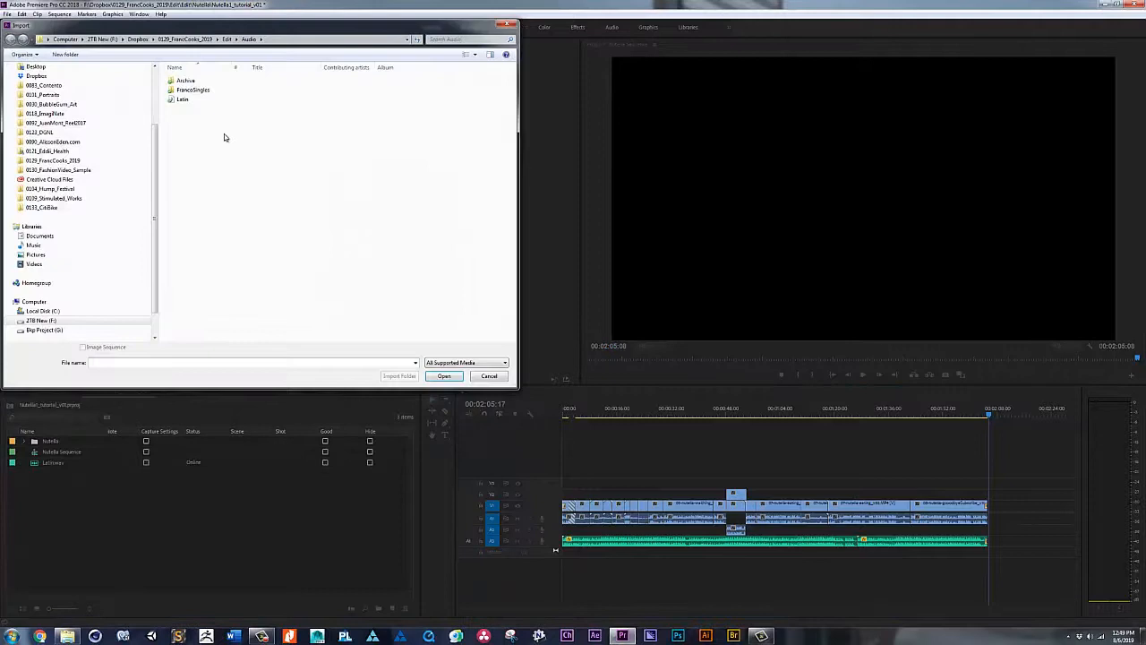
click(227, 39)
double_click(199, 79)
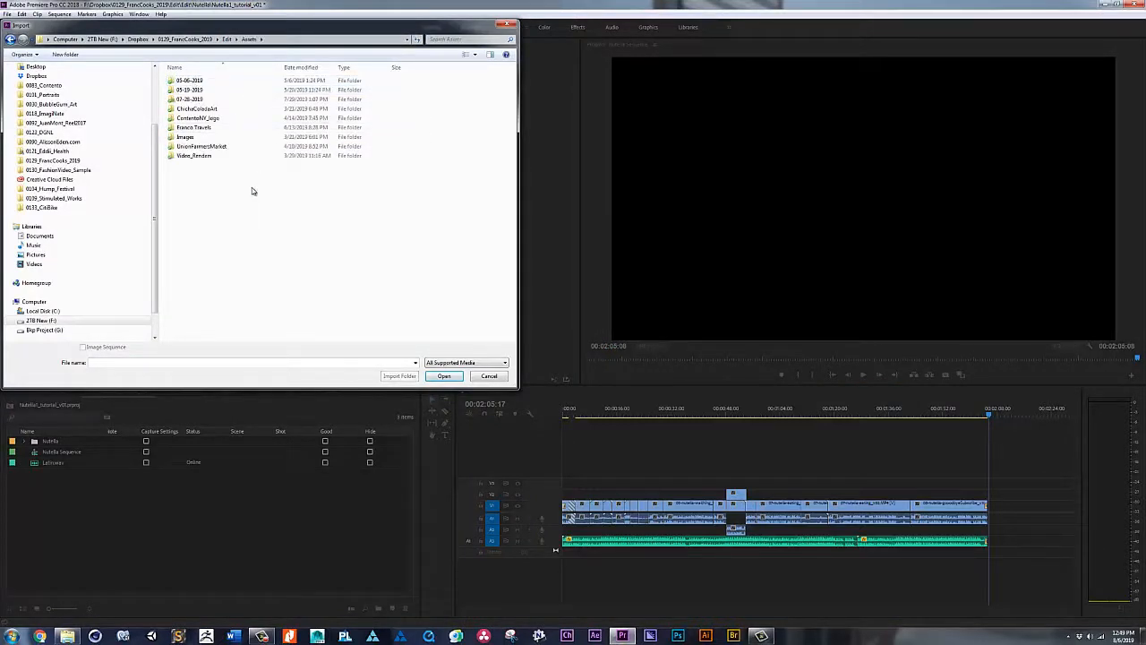
double_click(217, 118)
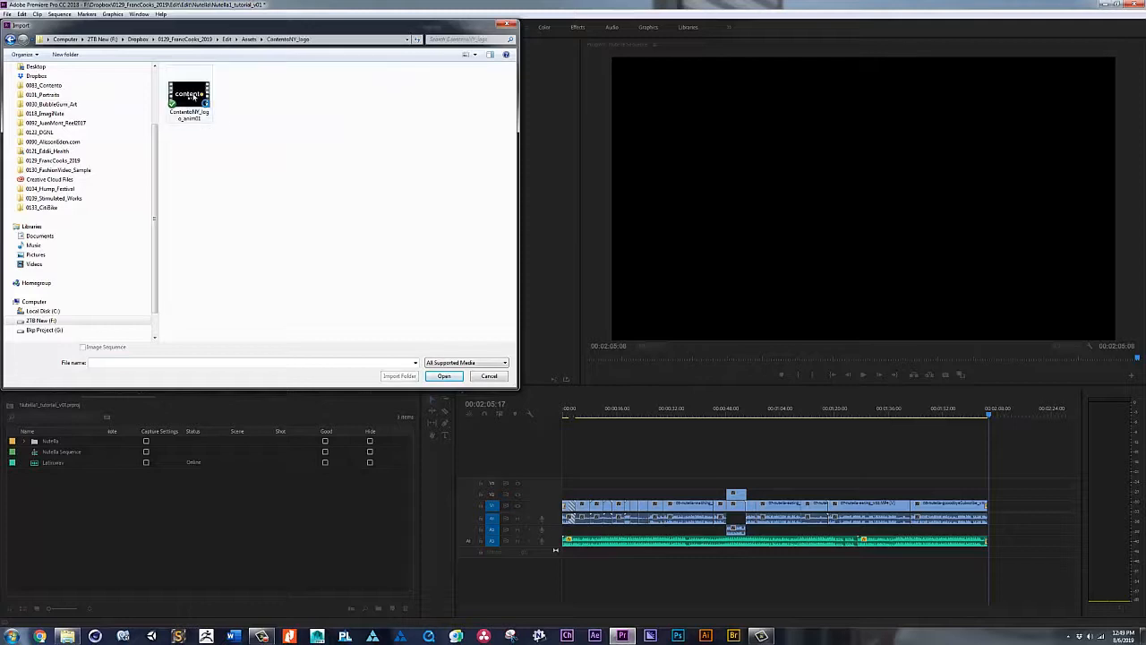
click(190, 97)
click(439, 376)
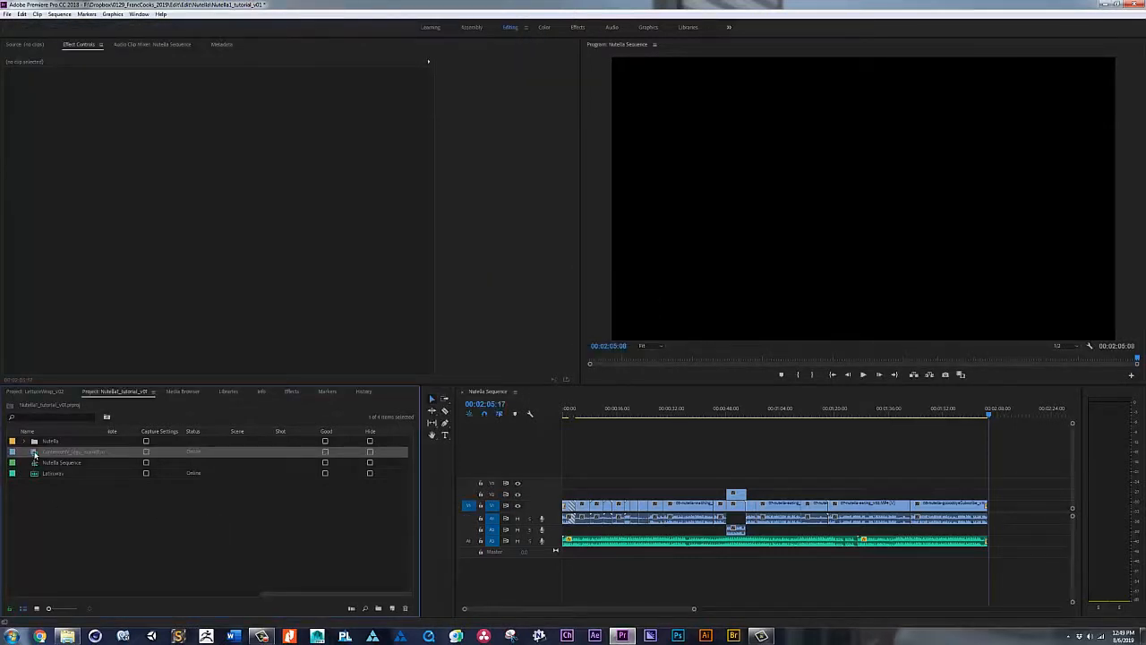
- Place the ContentoNY_logo_anim01 clip on V1 directly after the last video clip and play the sequence's ending
drag(491, 476, 1003, 508)
drag(989, 411, 978, 414)
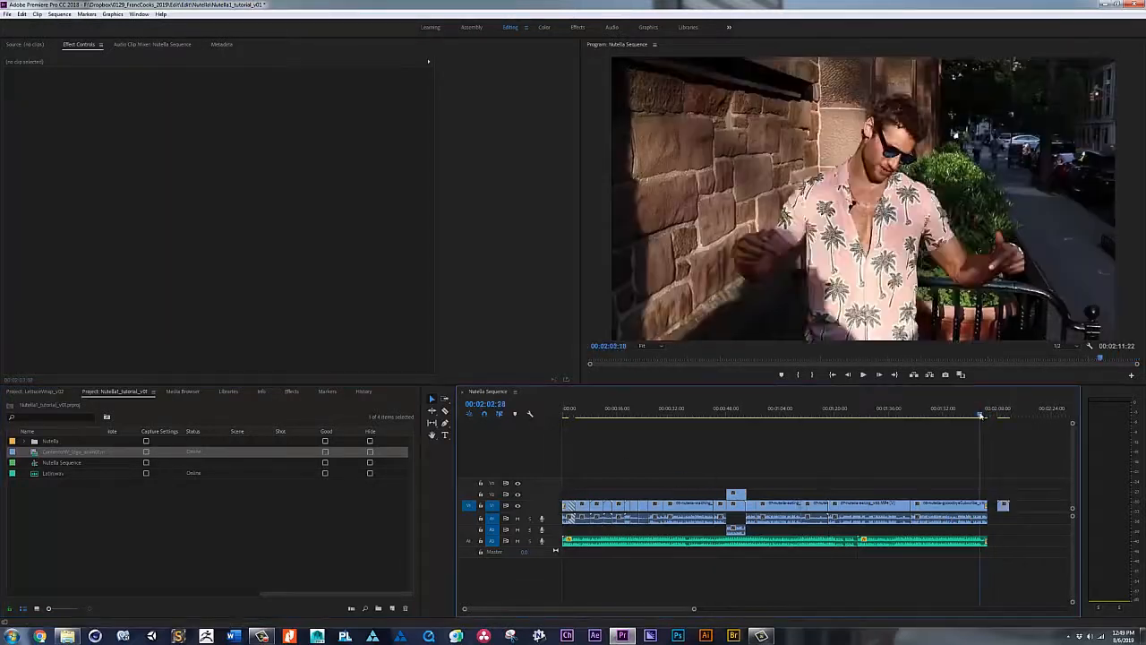
drag(1003, 507, 993, 507)
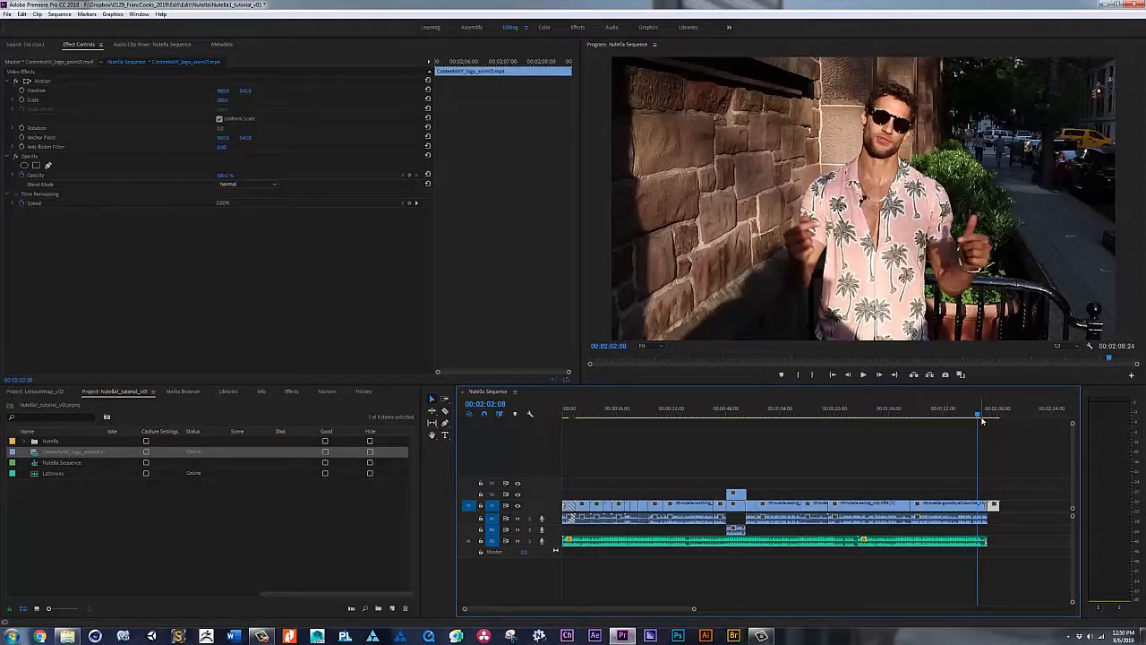
key(space)
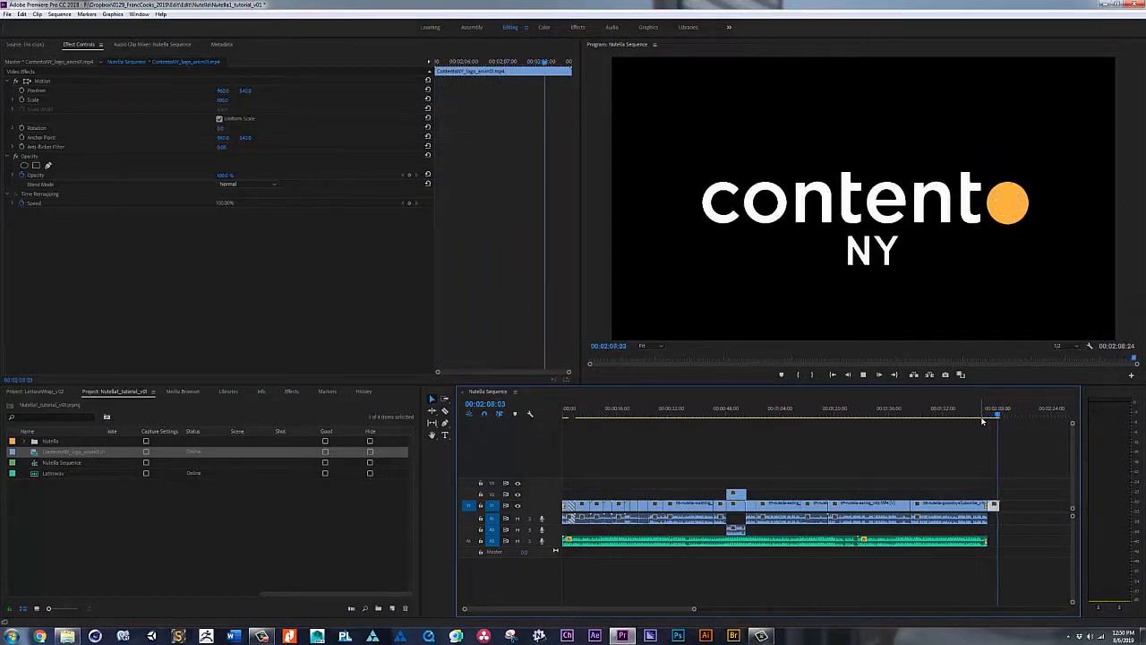
key(space)
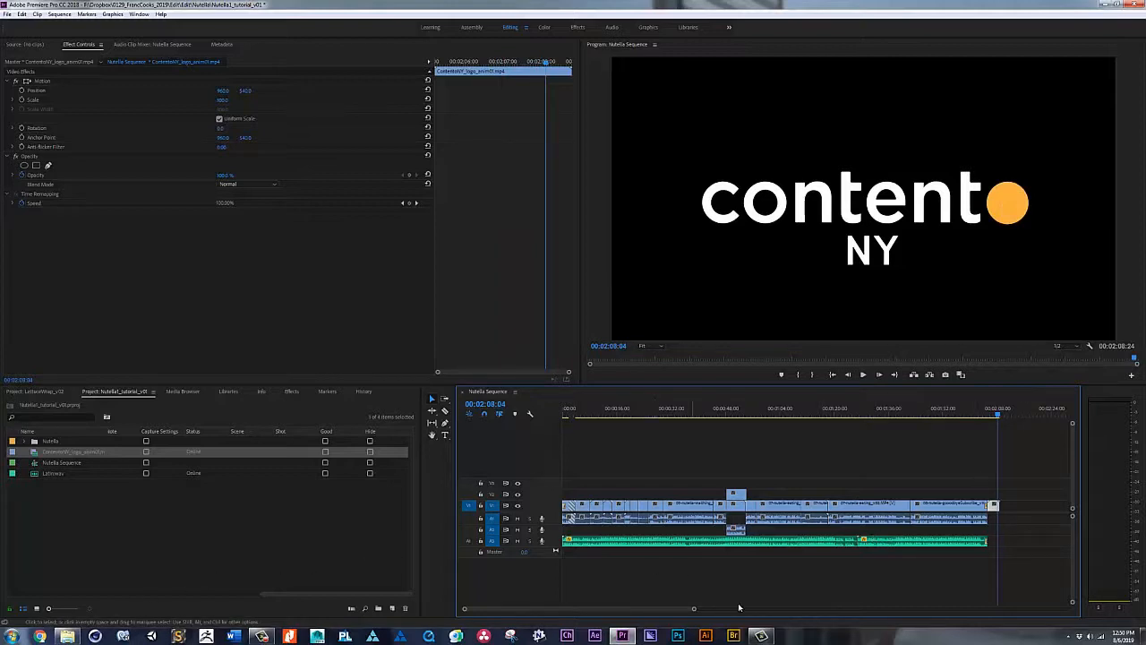
- Open the ContentoNY_logo_anim01 clip from the project in the Source Monitor and play it to check its sound
click(759, 634)
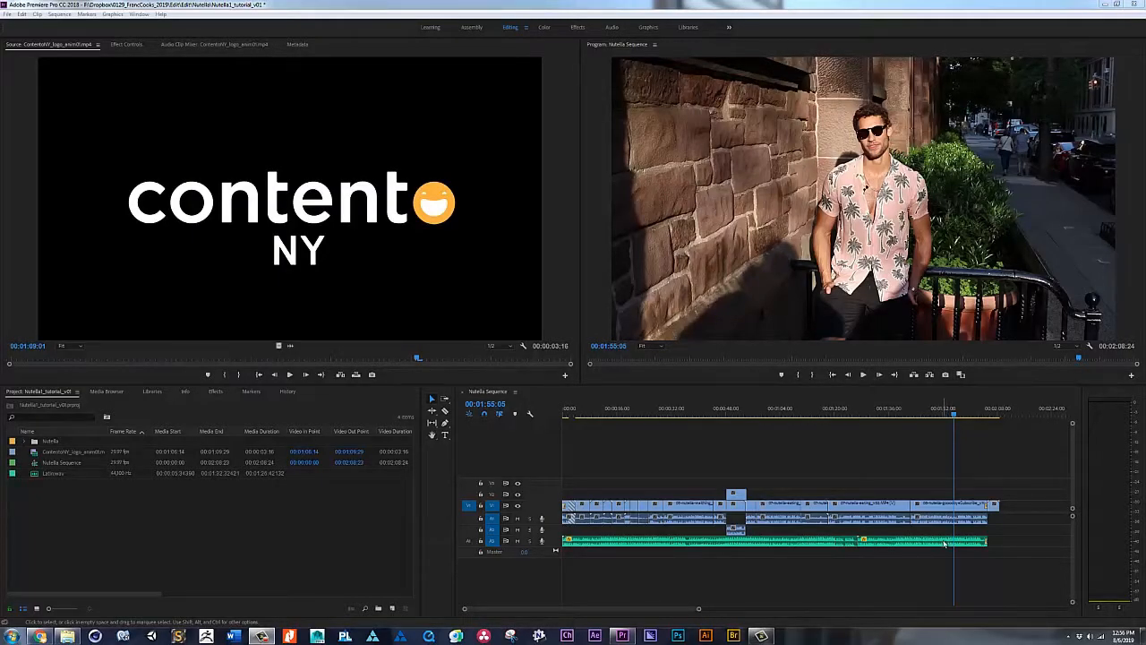
click(98, 515)
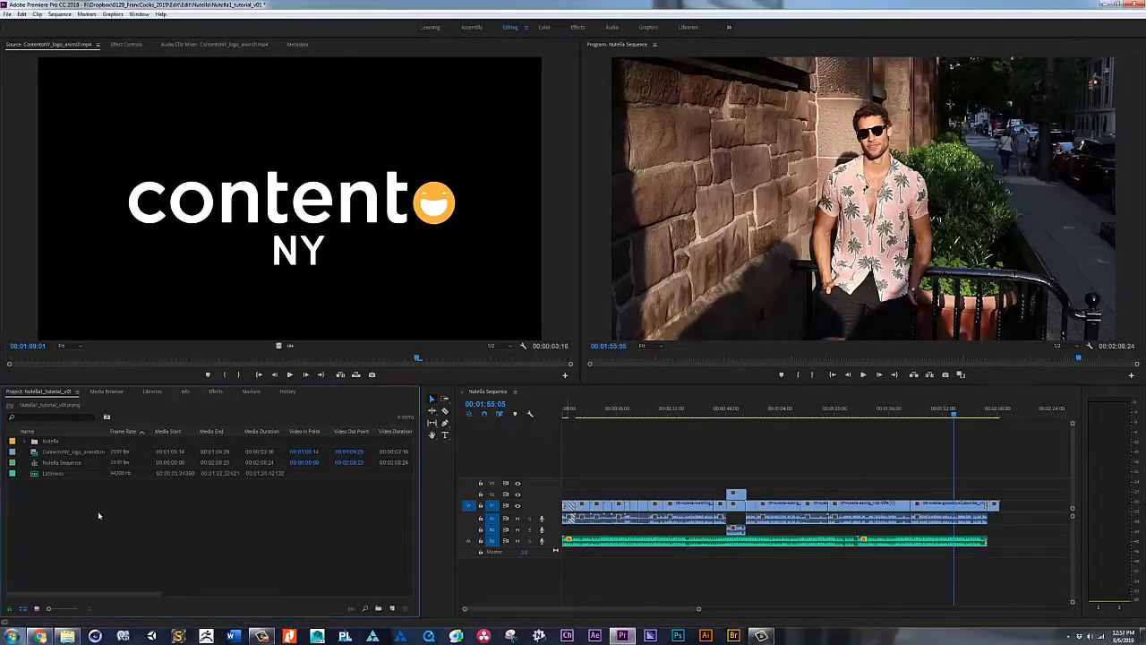
double_click(62, 455)
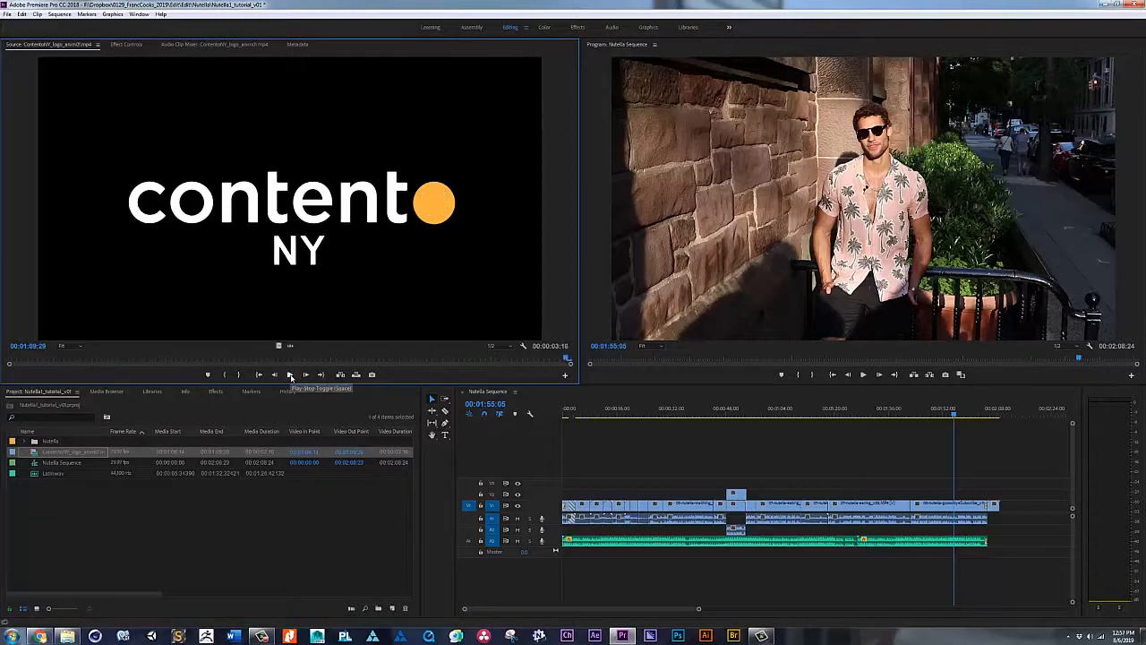
click(290, 375)
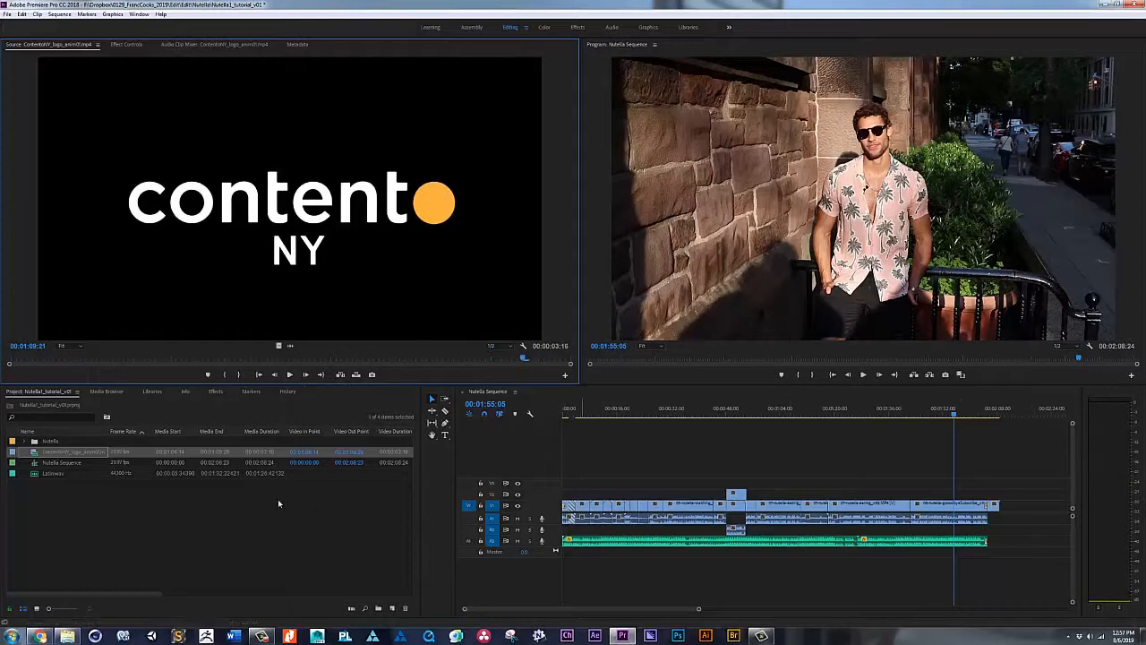
- Try adding the logo clip again at the end of V1, and undo the logo placements
drag(32, 455, 1012, 510)
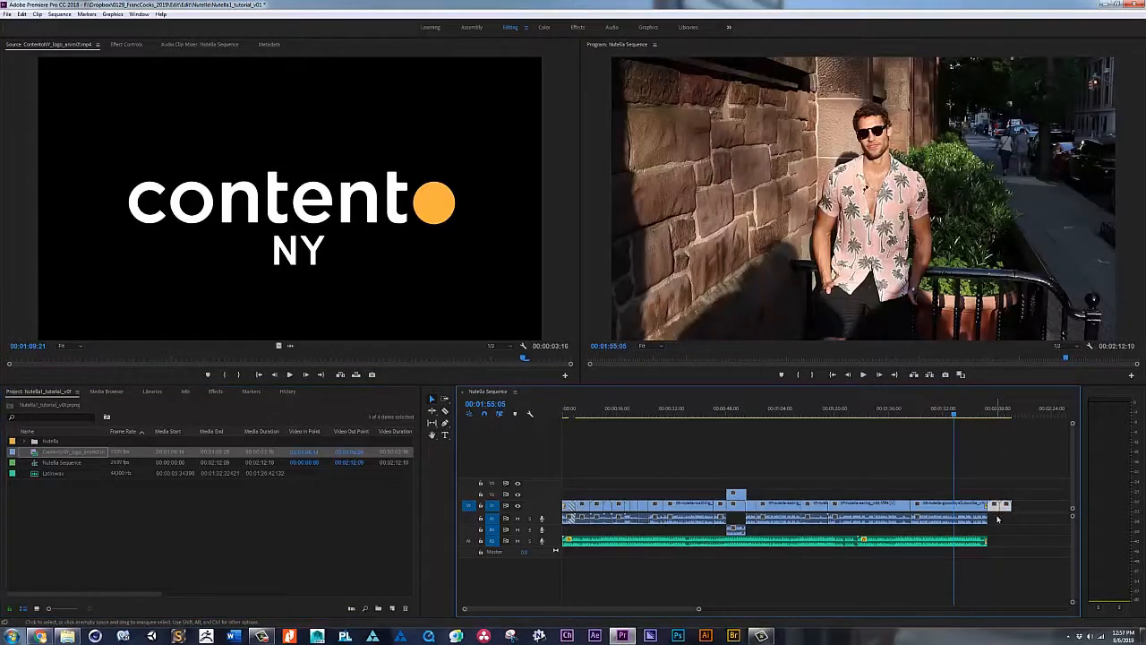
key(ctrl+z)
click(981, 409)
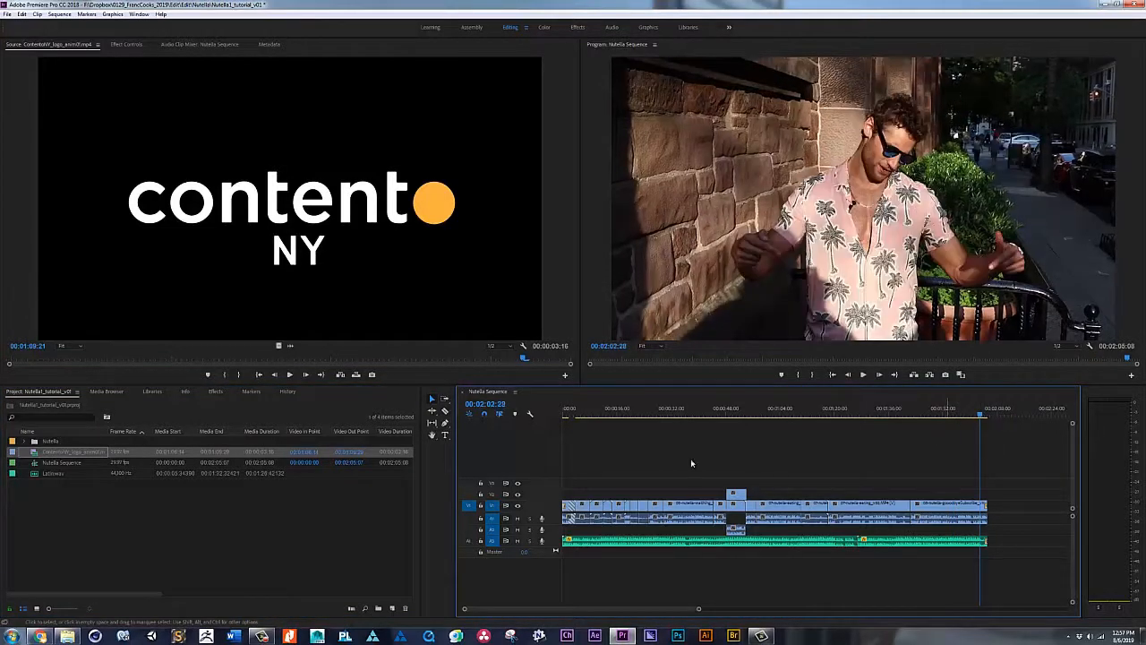
- Create a new sequence from the ContentoNY_logo_anim01 clip and play it with its audio
right_click(73, 453)
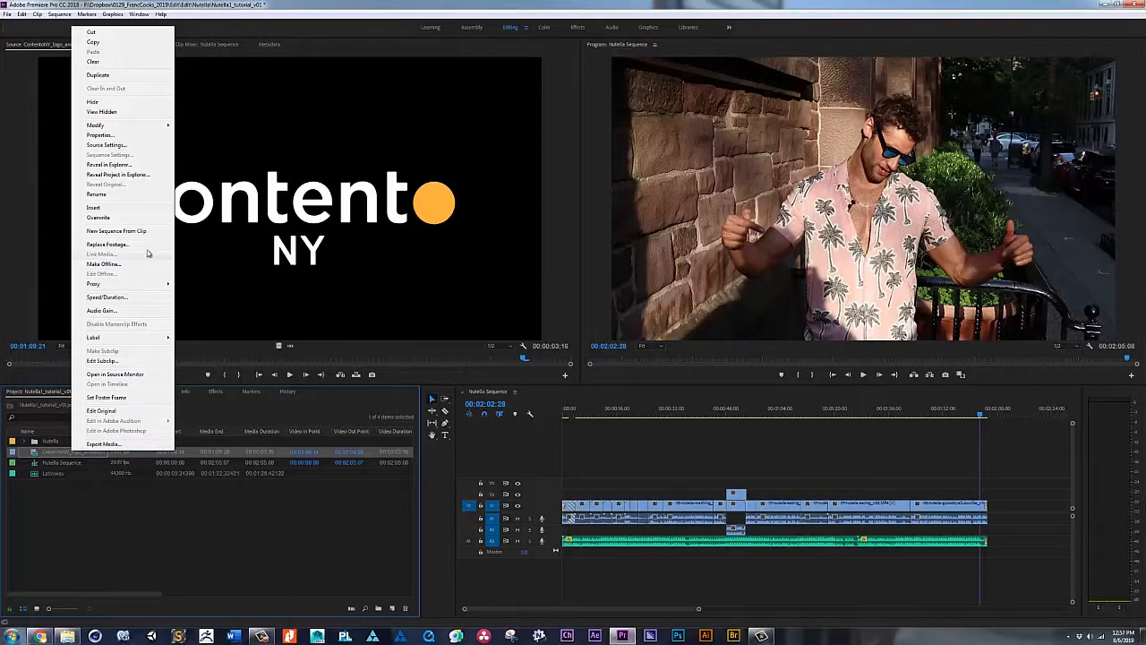
click(116, 231)
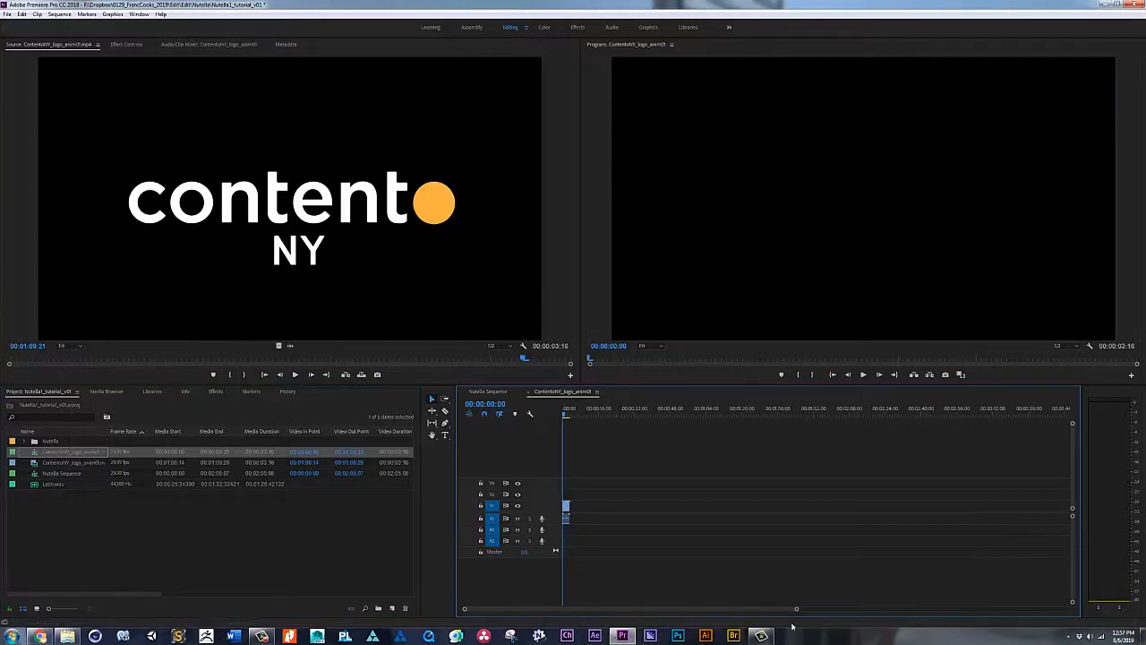
drag(796, 611, 576, 608)
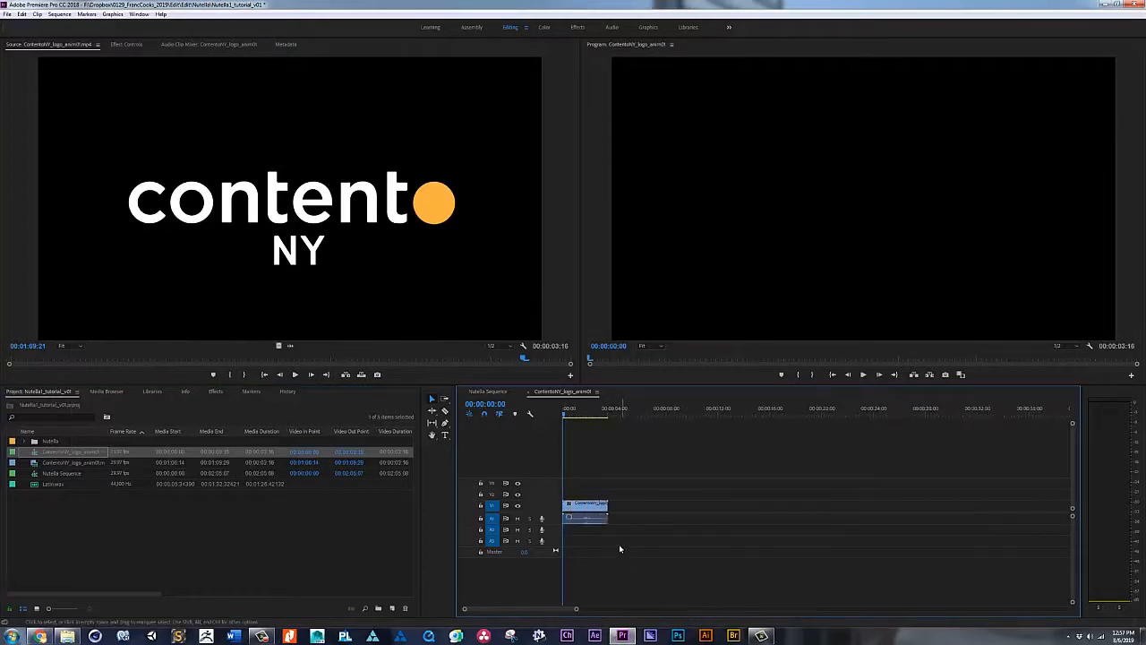
key(space)
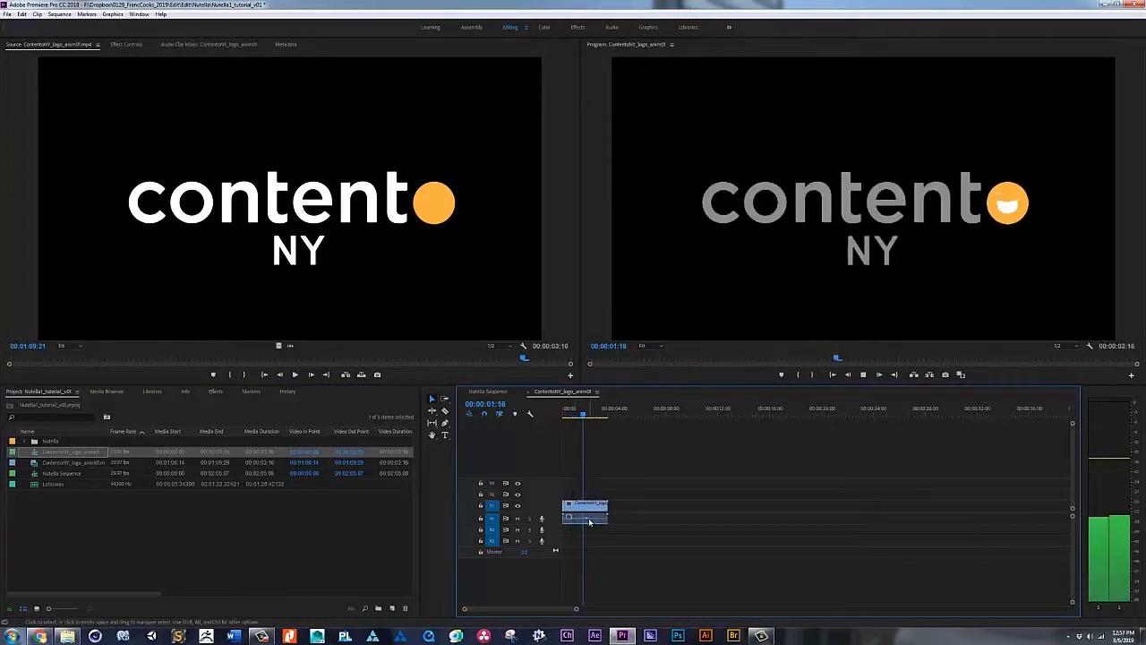
key(space)
- Copy the logo clip with its audio from the logo sequence into the Nutella Sequence, directly after the last video clip
drag(622, 503, 599, 523)
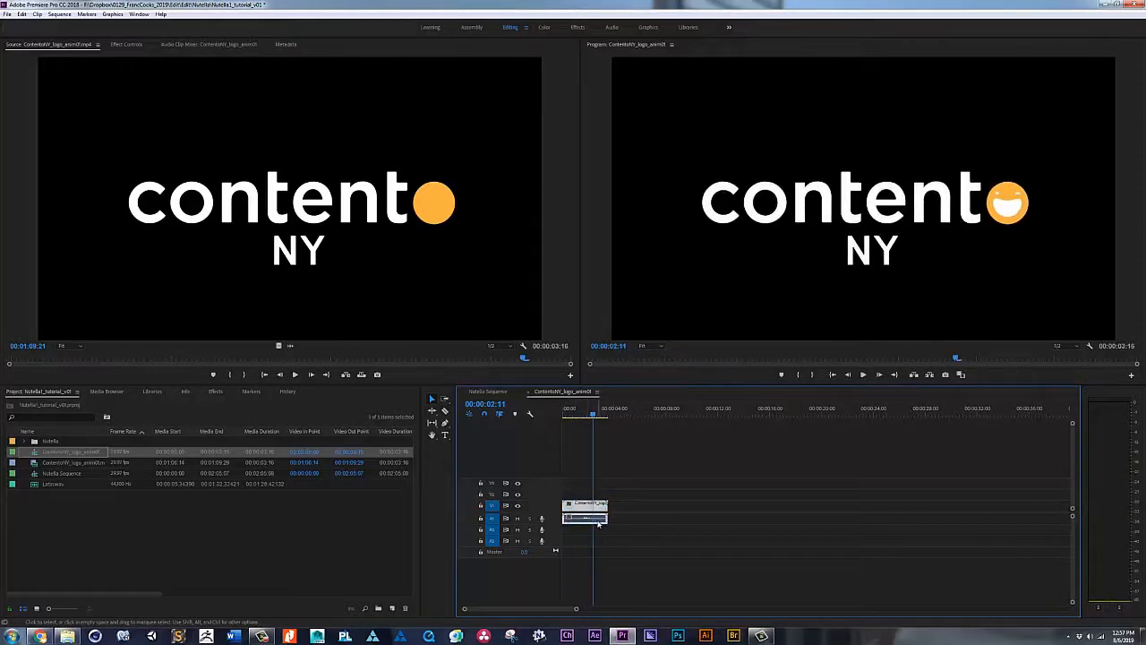
click(488, 391)
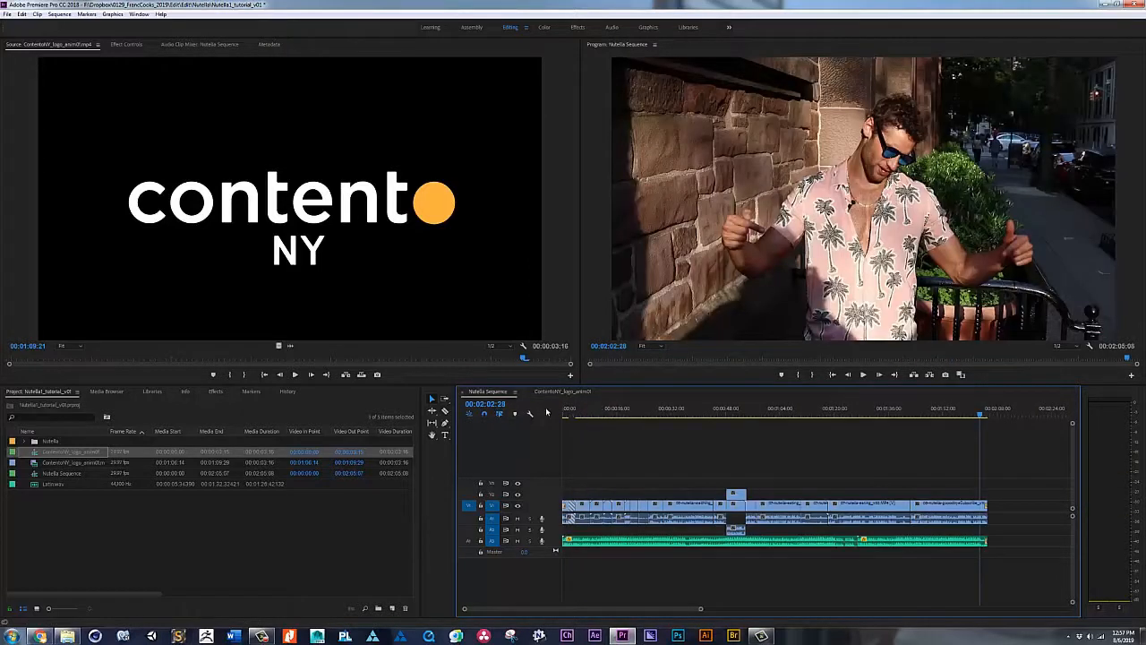
click(994, 417)
key(ctrl+v)
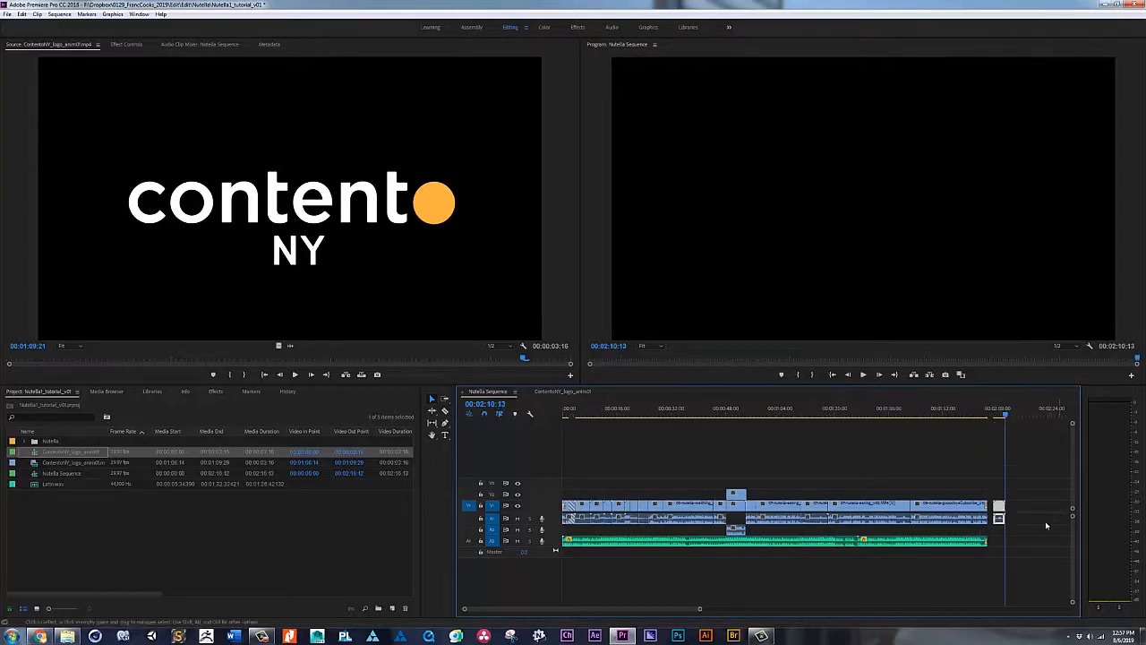
drag(1000, 507, 994, 507)
- Play the end of the Nutella Sequence through the logo animation to check its picture and sound
click(979, 410)
key(space)
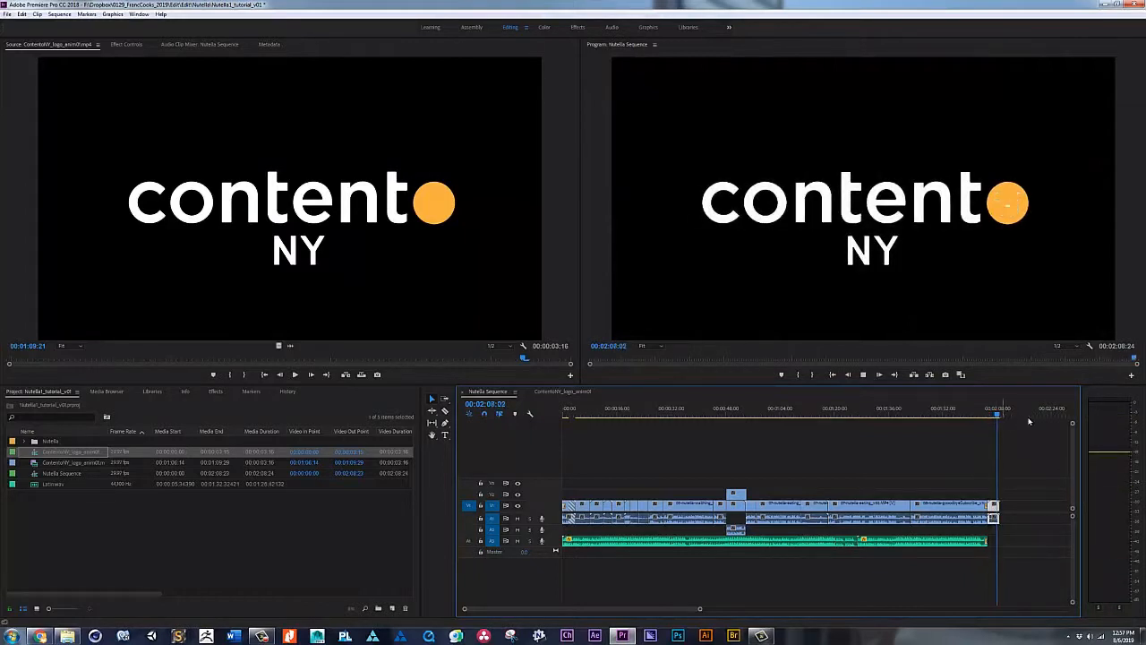
mouse_move(999, 415)
mouse_down()
mouse_move(975, 414)
mouse_move(1003, 403)
mouse_up()
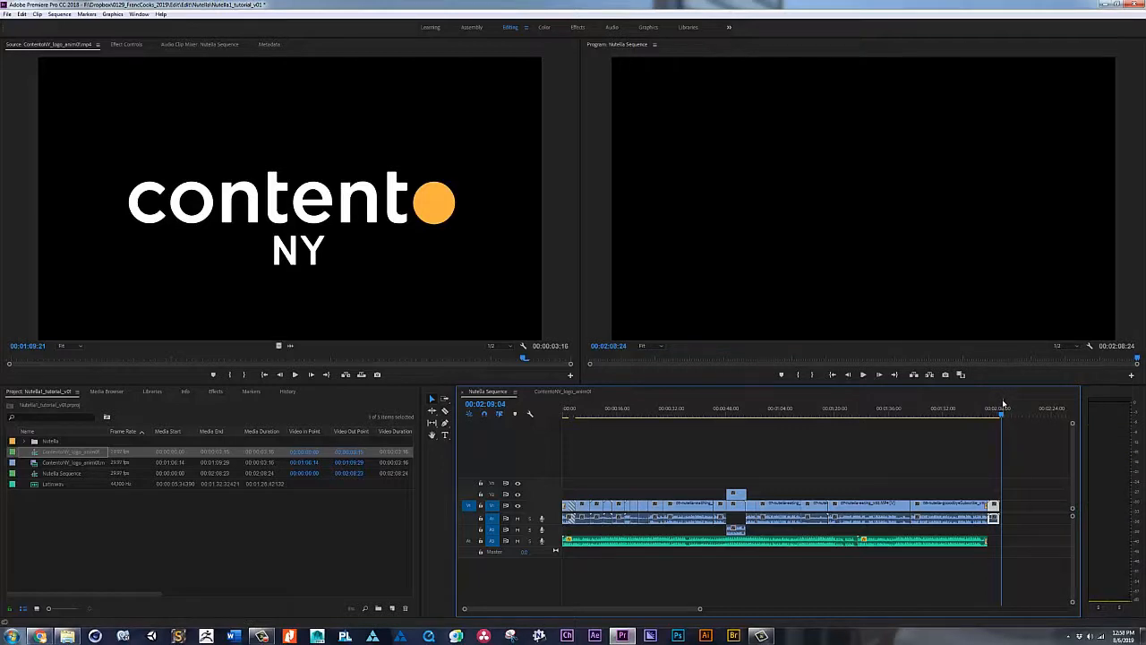
- Close the temporary ContentoNY_logo_anim01 sequence and delete it from the project, keeping the source clip
click(544, 394)
click(528, 392)
click(127, 526)
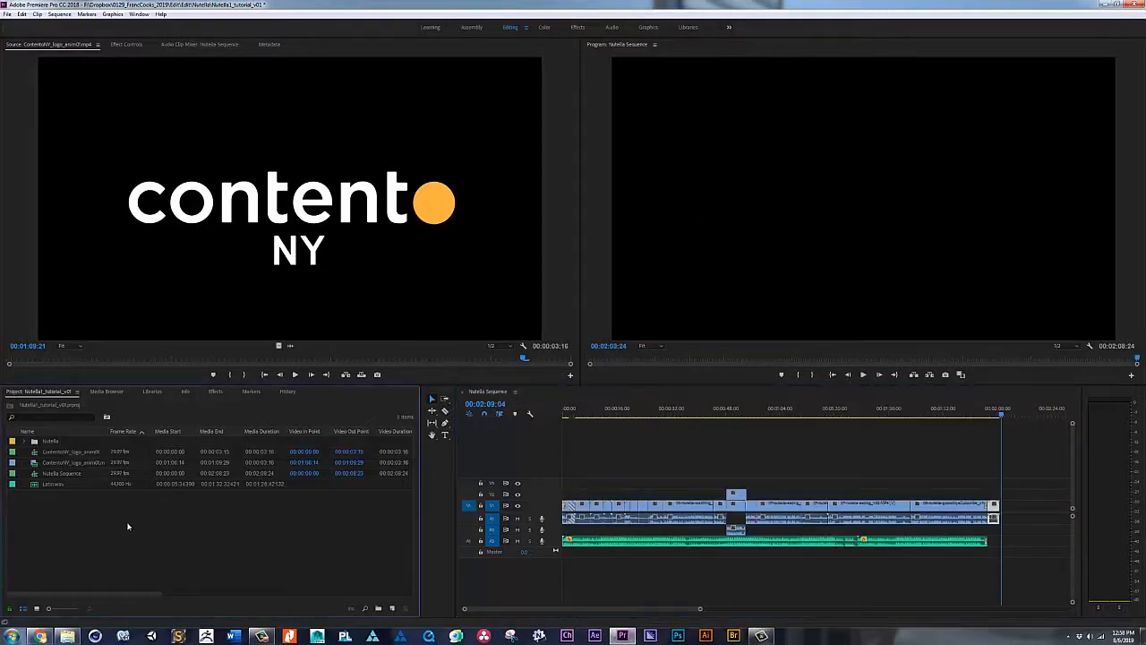
click(60, 452)
key(Delete)
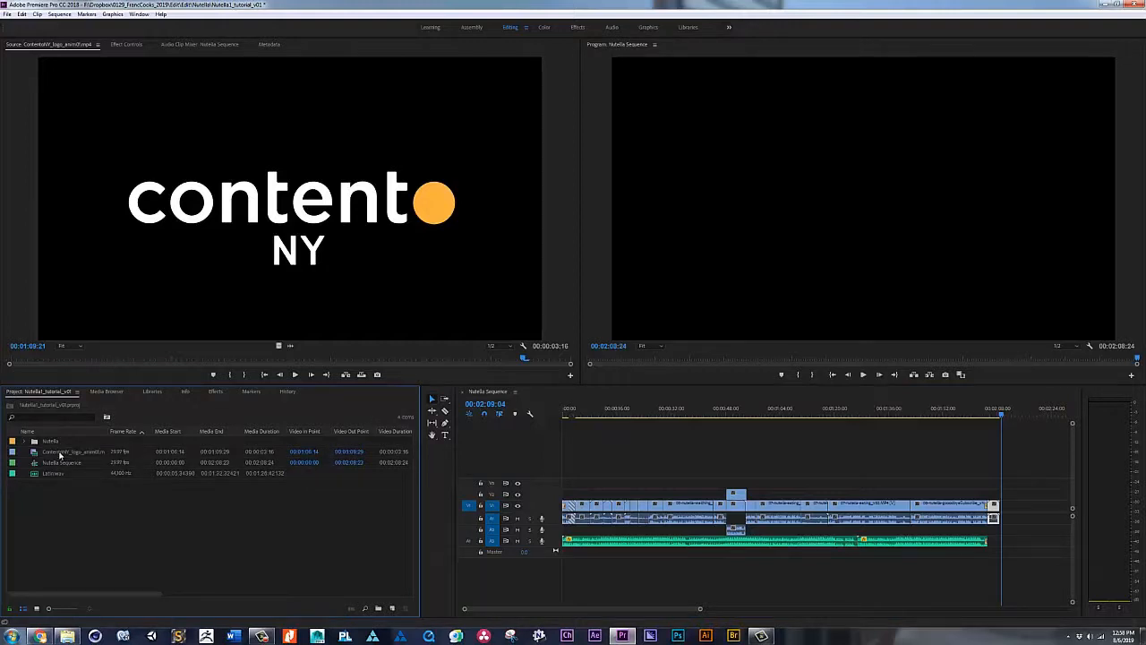
click(60, 452)
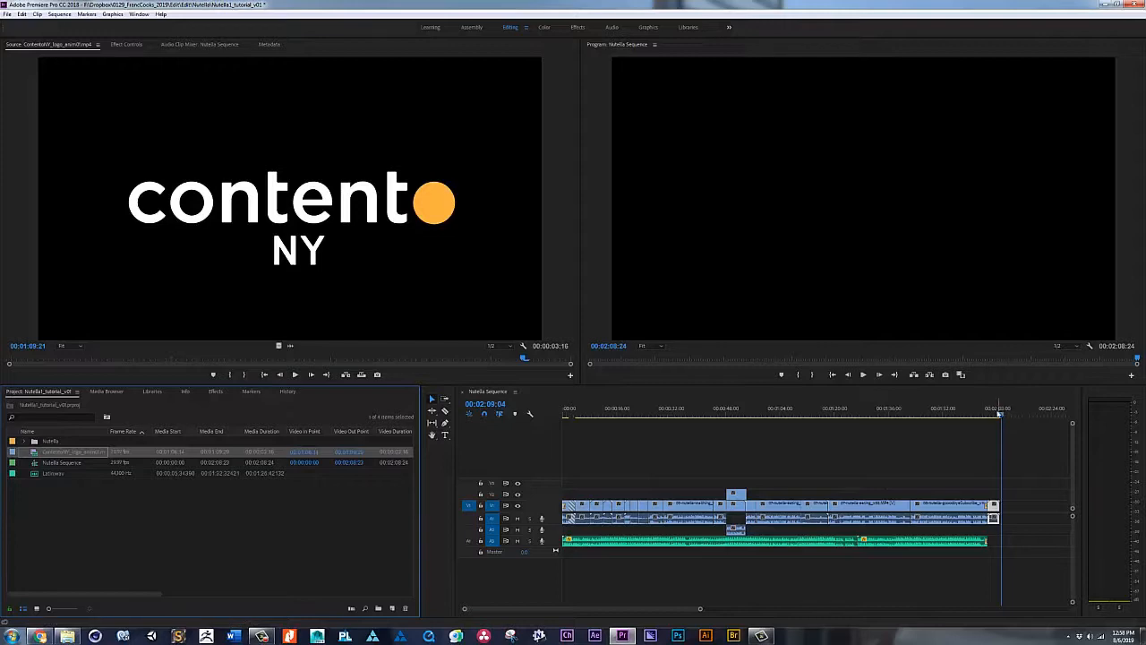
- Open the media export settings for the Nutella Sequence and choose the H.264 format
drag(1000, 414, 910, 414)
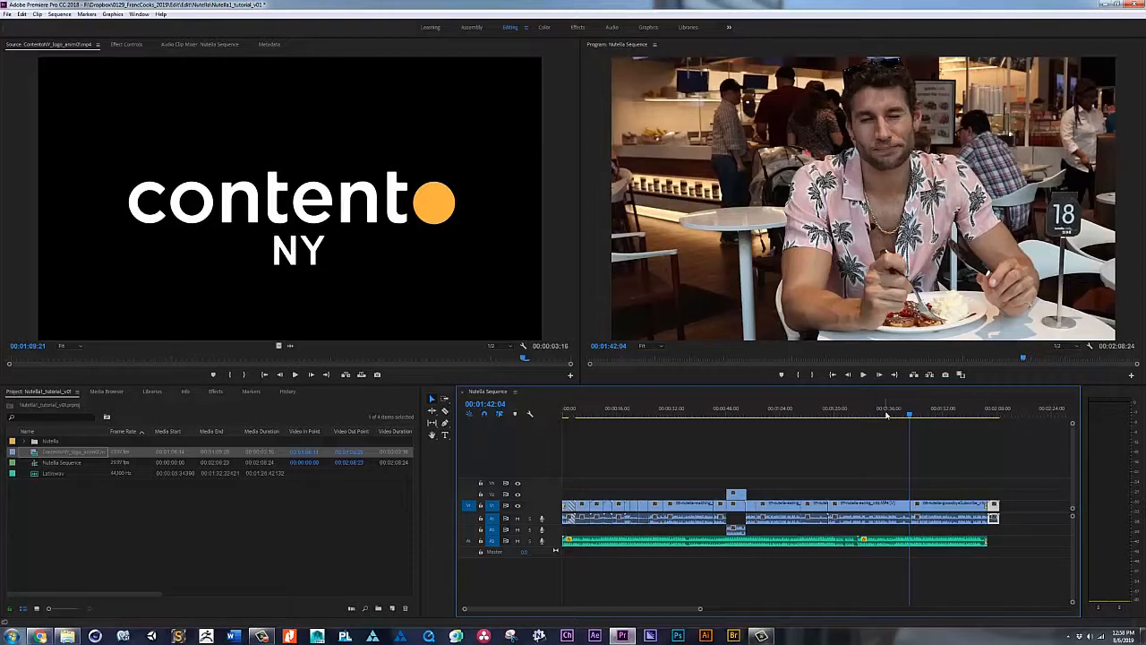
click(7, 14)
mouse_move(103, 287)
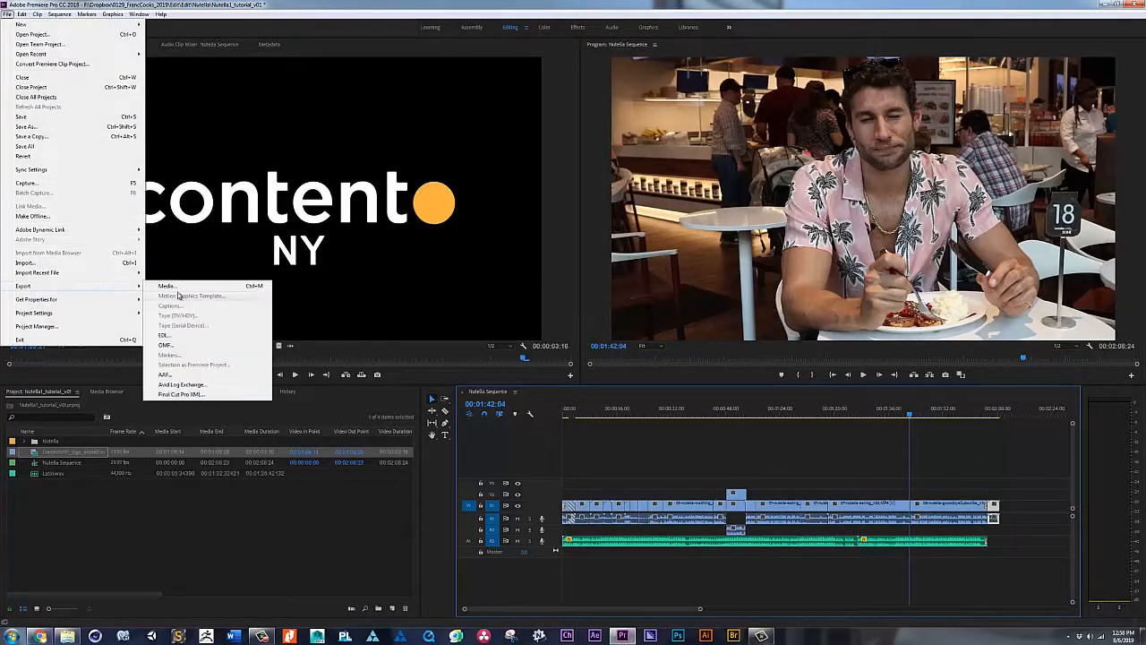
click(176, 288)
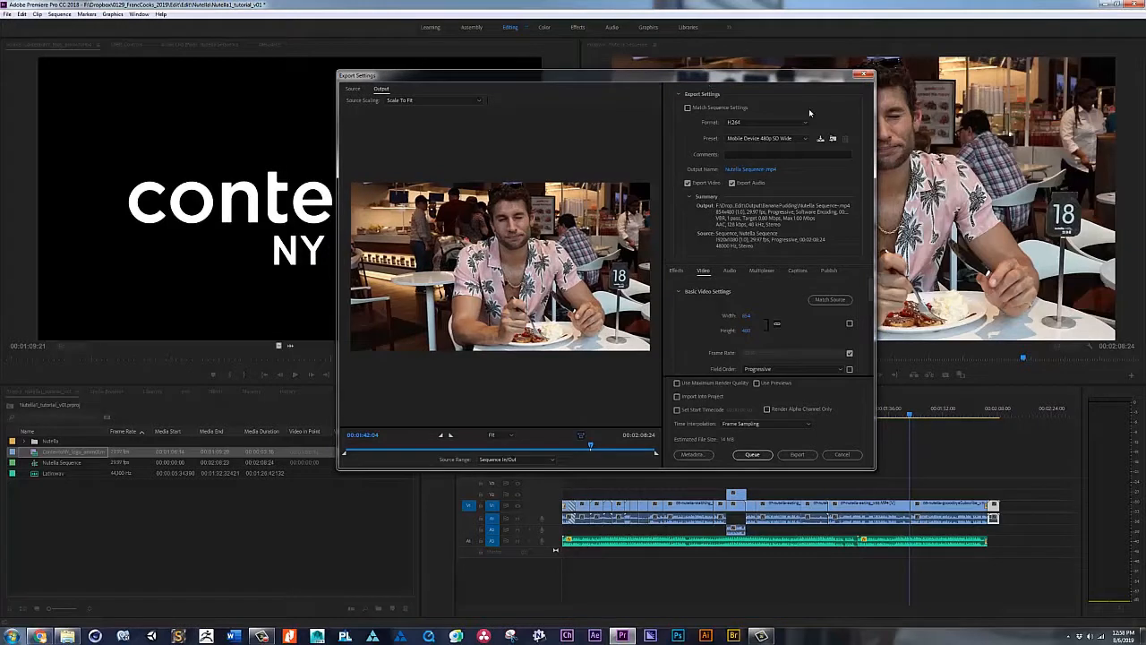
click(743, 122)
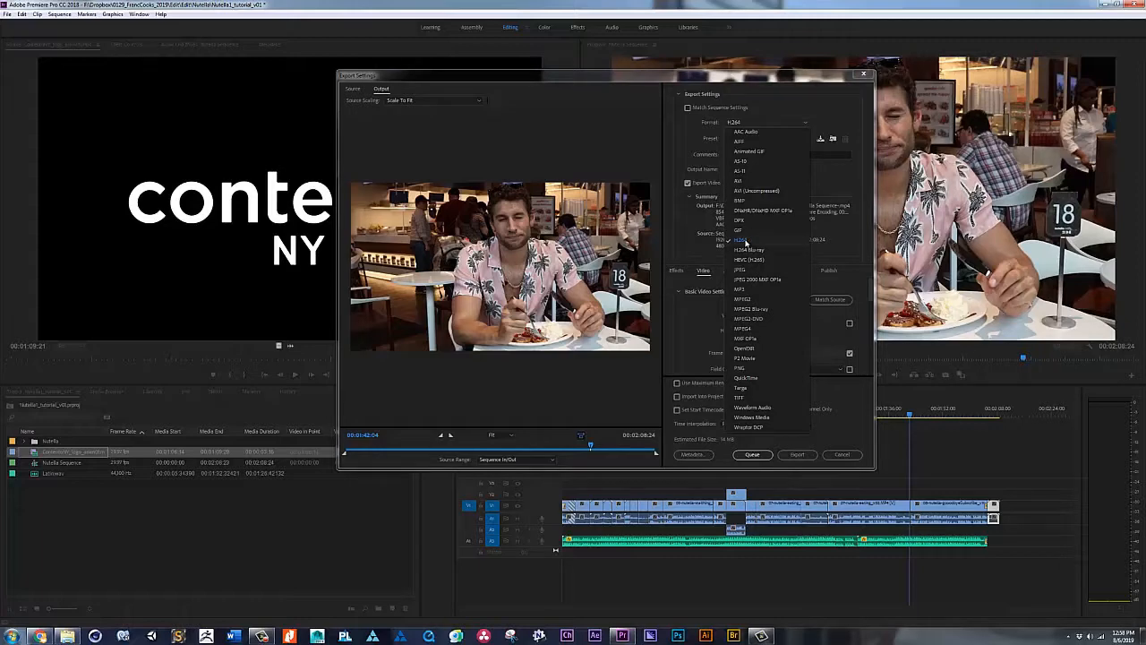
click(745, 240)
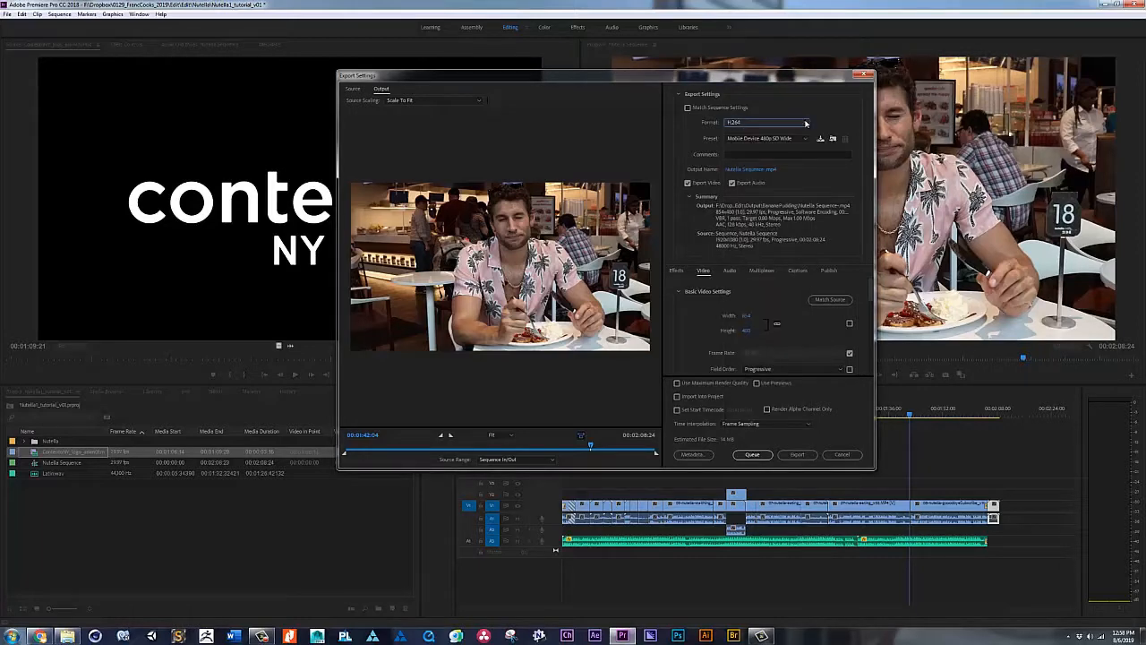
- Match the export's basic video settings to the source sequence
click(804, 139)
click(804, 140)
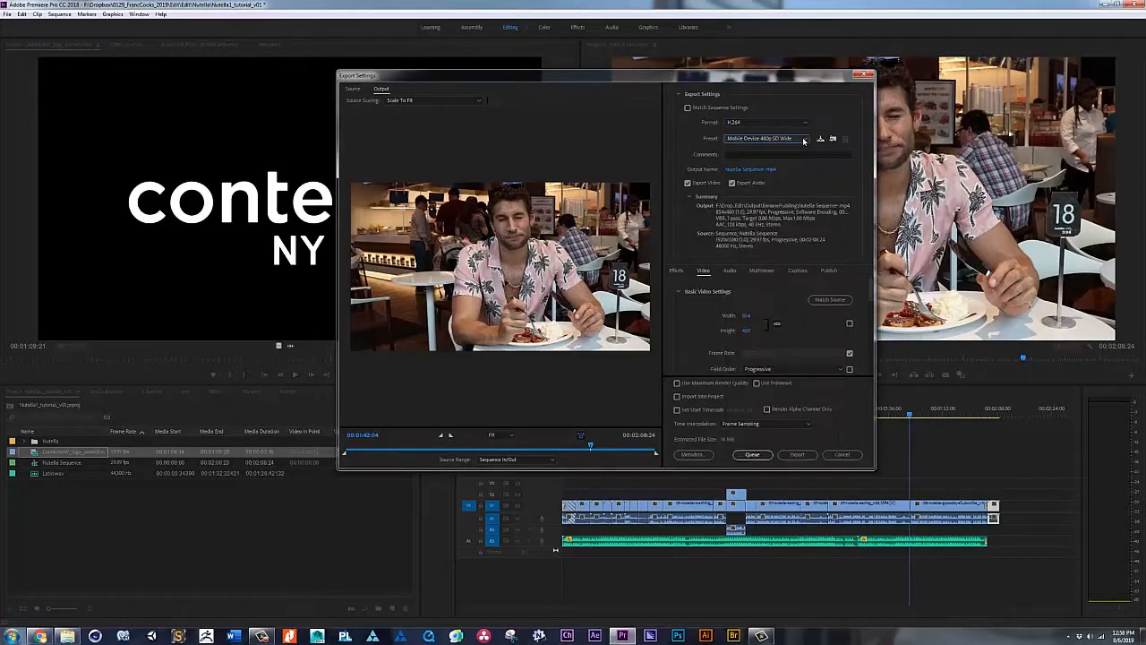
click(842, 302)
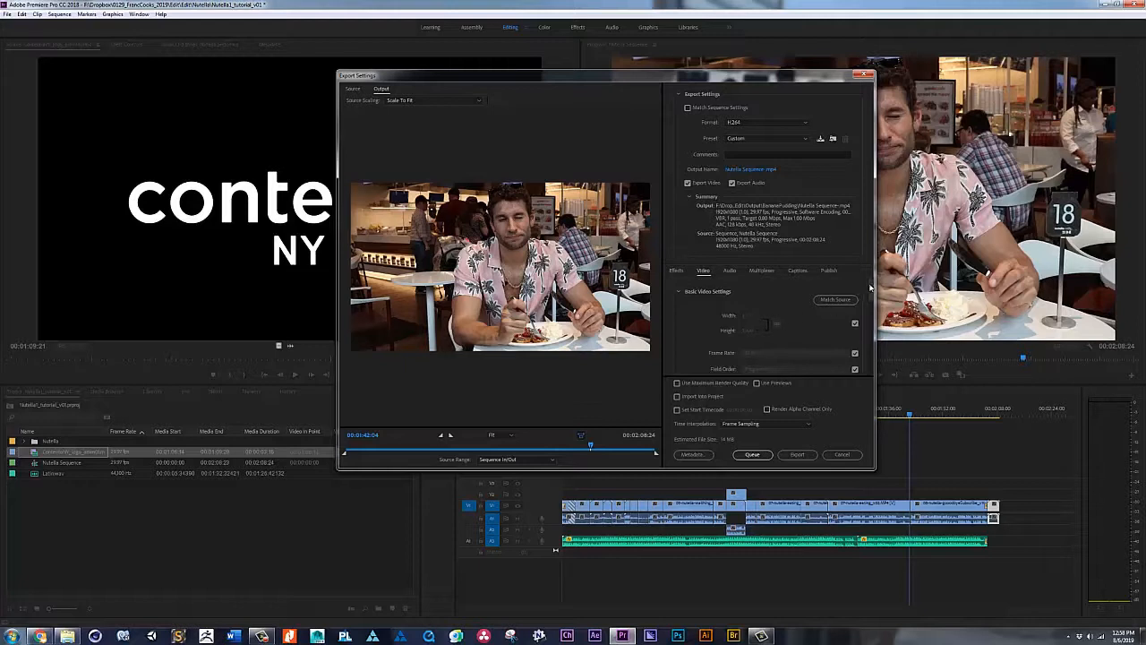
mouse_move(869, 288)
mouse_down()
mouse_move(871, 360)
mouse_move(873, 285)
mouse_up()
- Set the export destination to the Nutella folder inside the project's Output folder
click(743, 170)
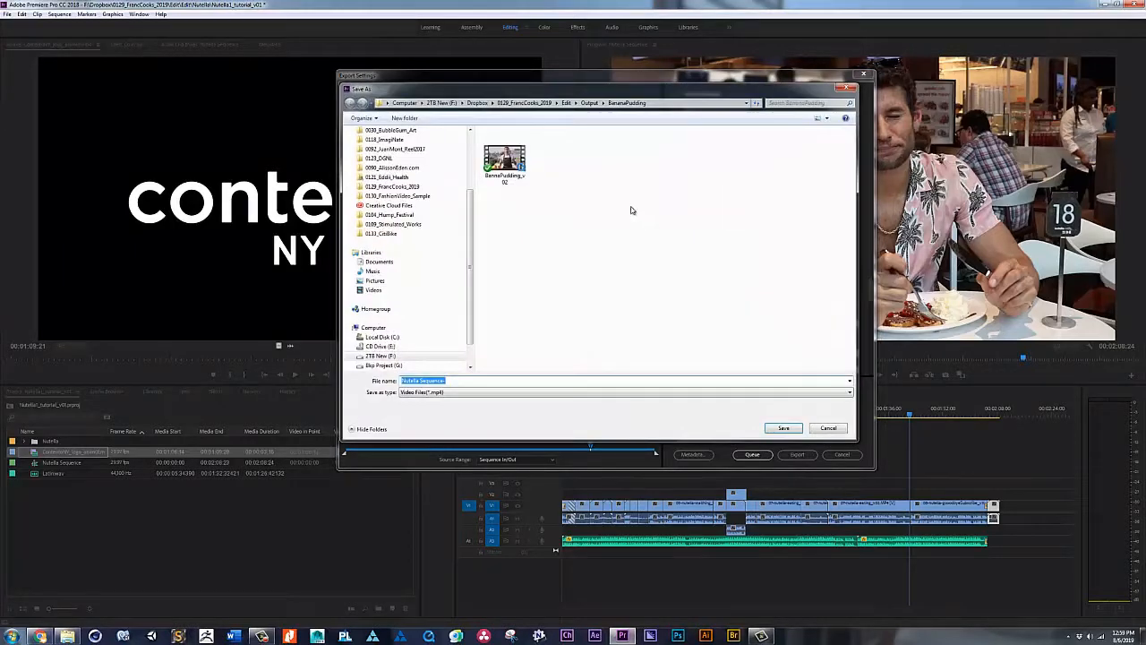
click(590, 103)
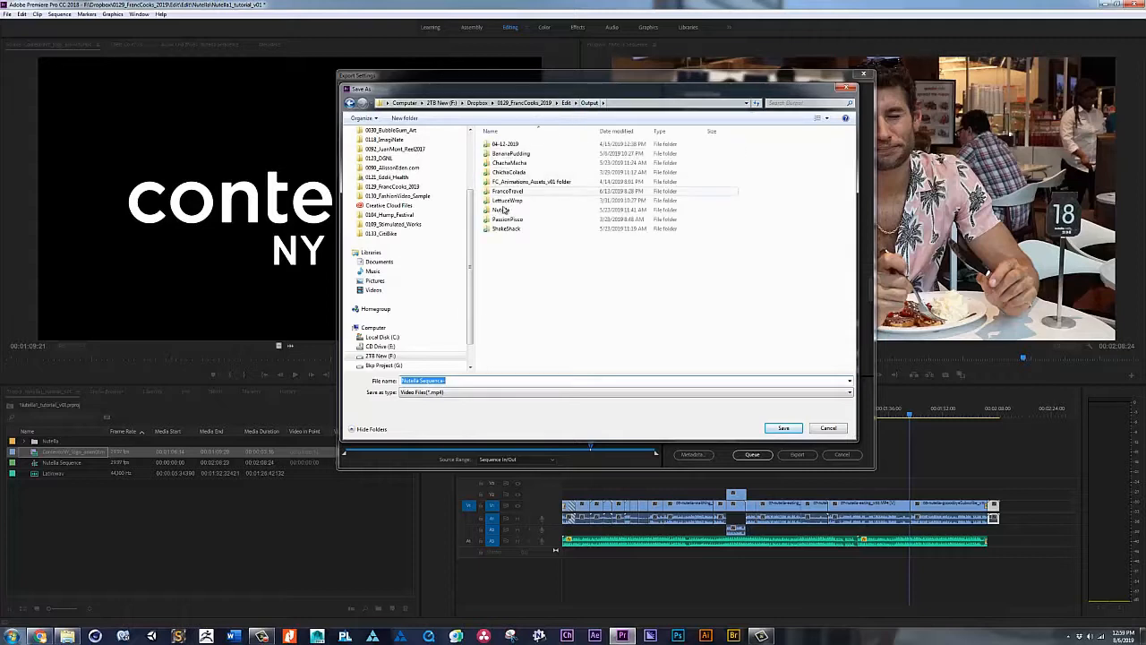
double_click(504, 210)
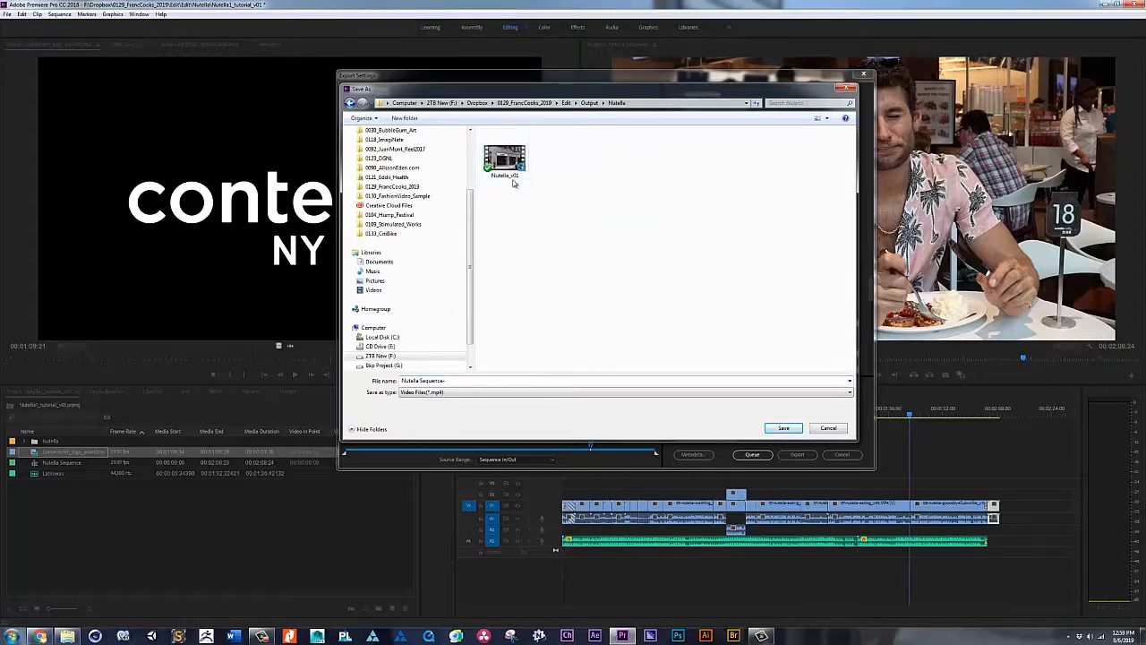
- Name the output file Nutella_v02, based on the existing Nutella_v01 name, and export the video
click(517, 168)
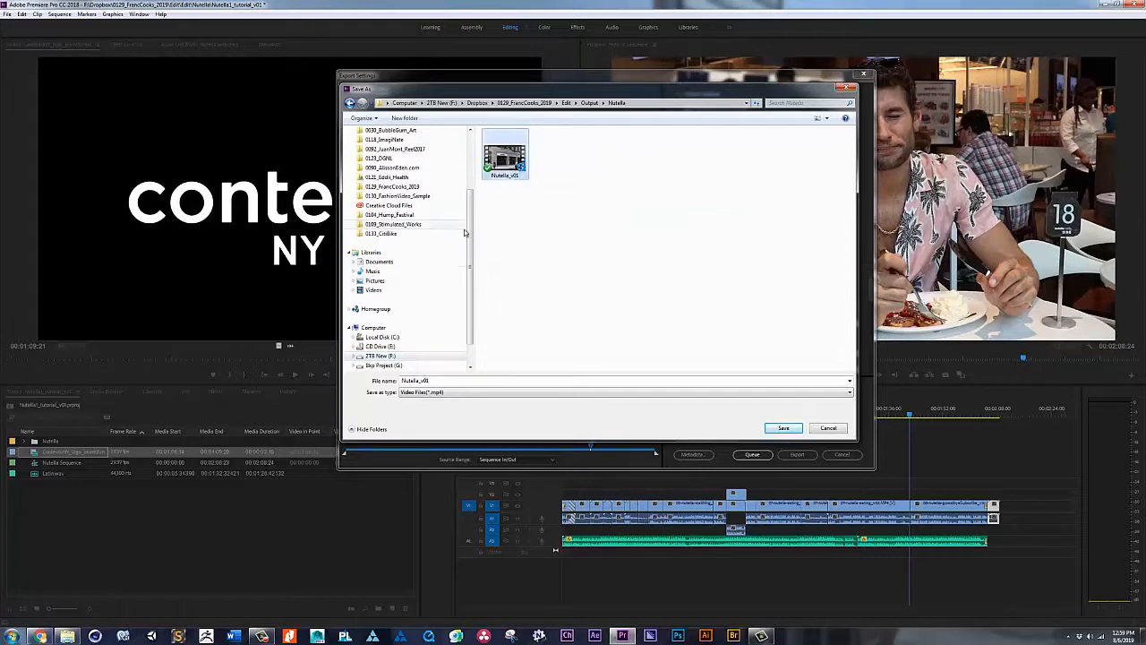
click(407, 381)
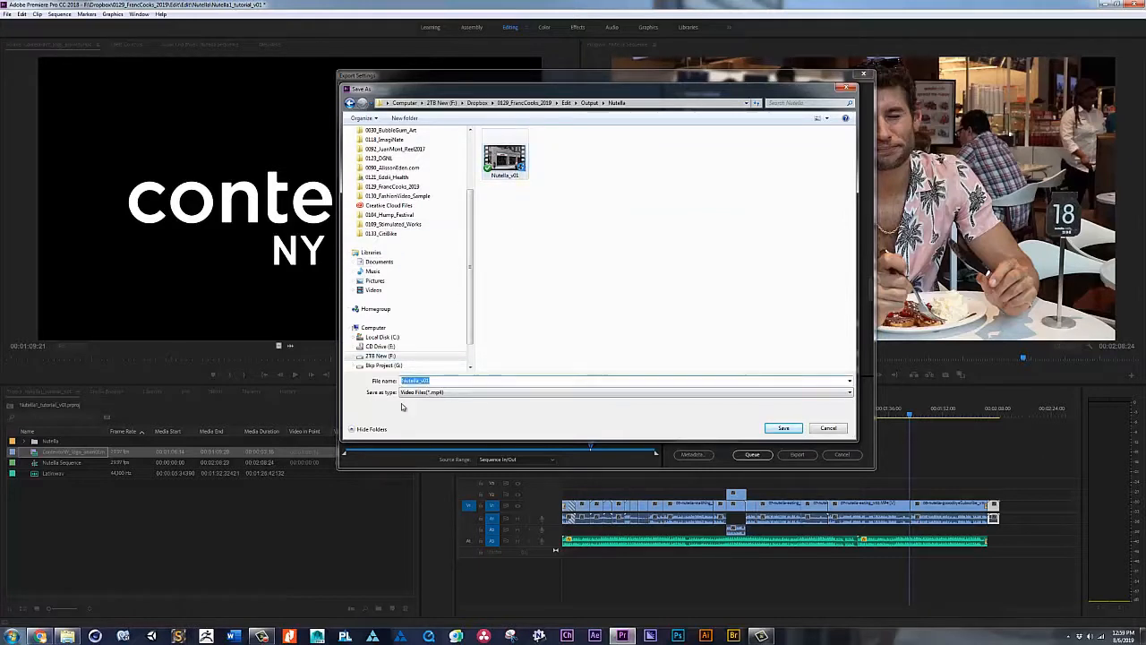
key(Right)
key(BackSpace)
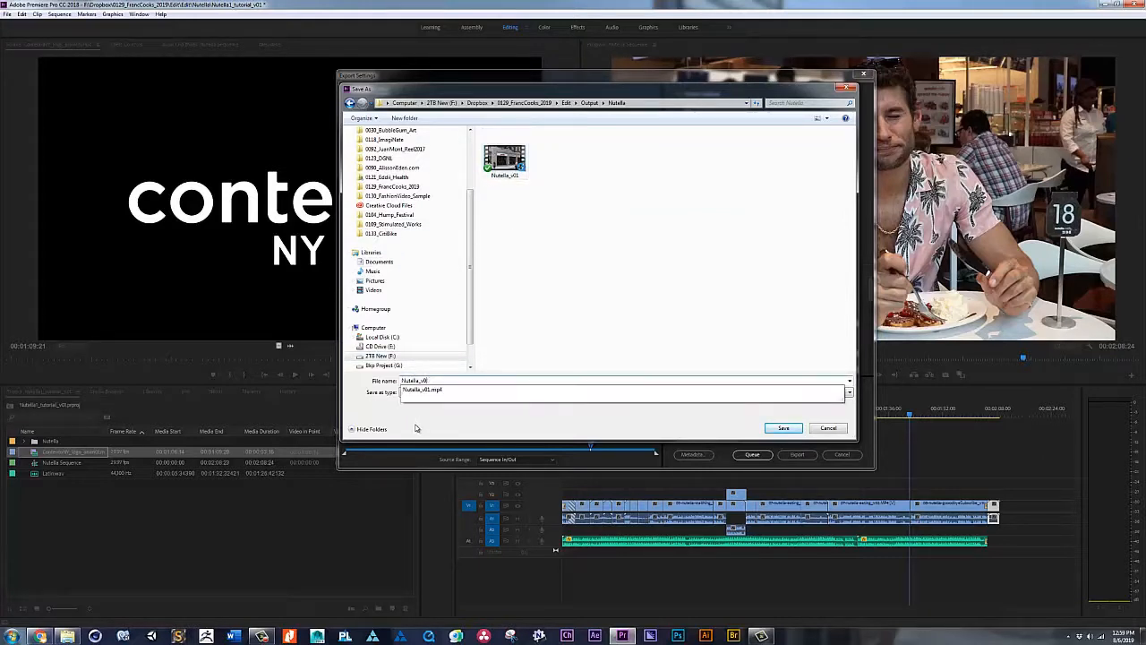
text(2)
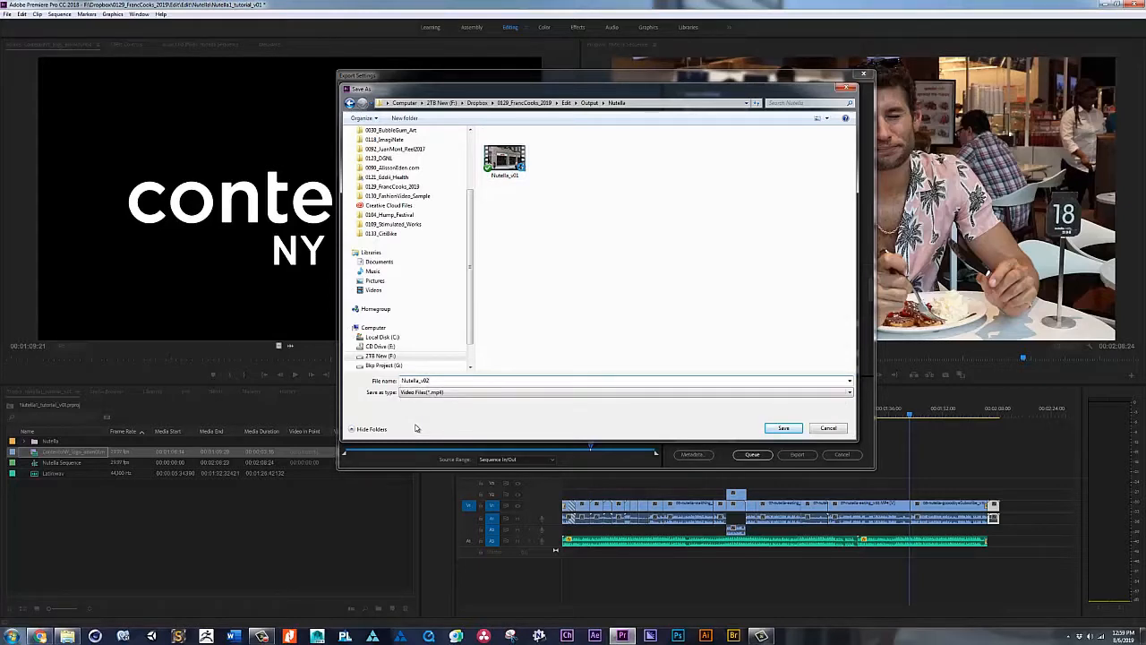
click(783, 427)
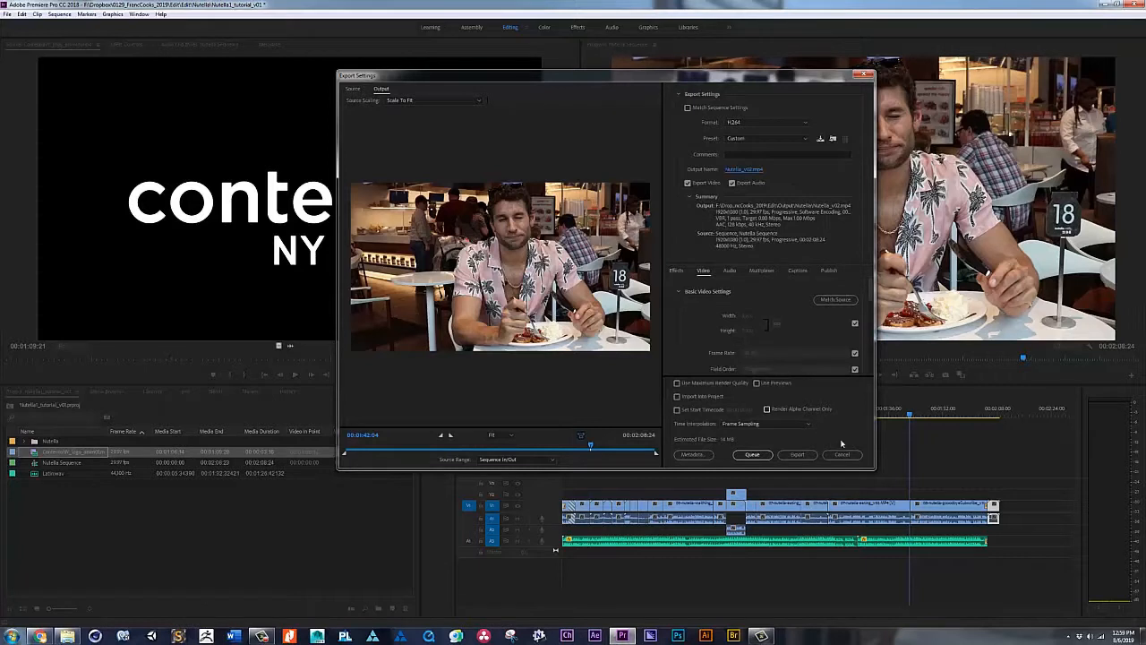
click(798, 455)
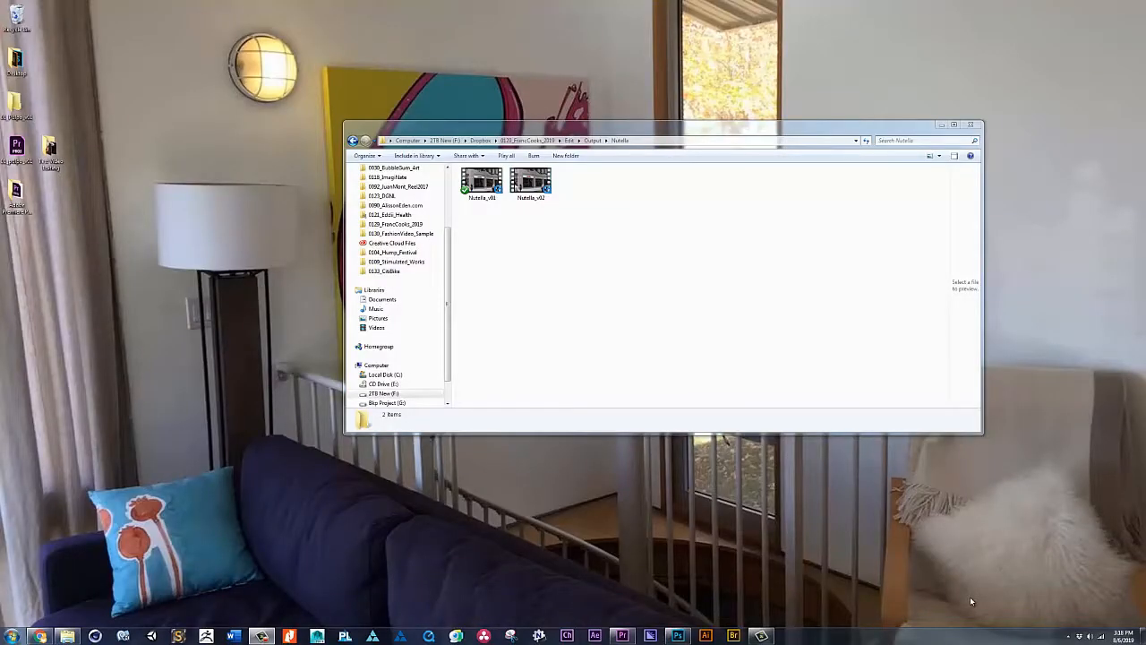
- Open the exported Nutella_v02 from its folder in the media player, review its opening and its ending through the logo, and close it
click(537, 191)
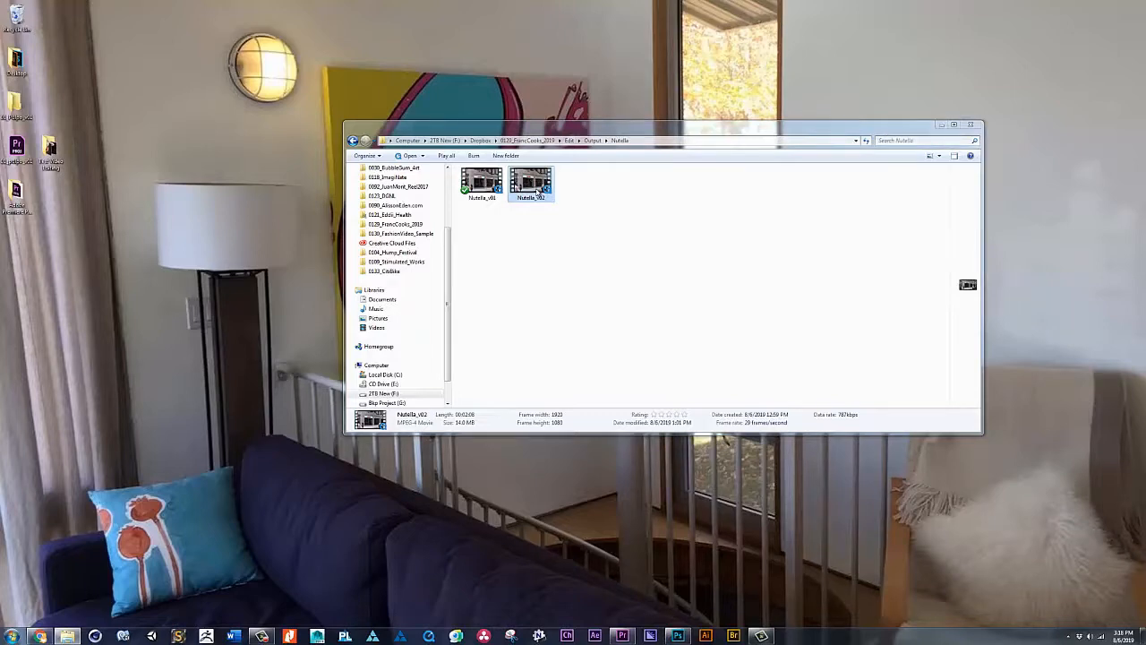
double_click(537, 188)
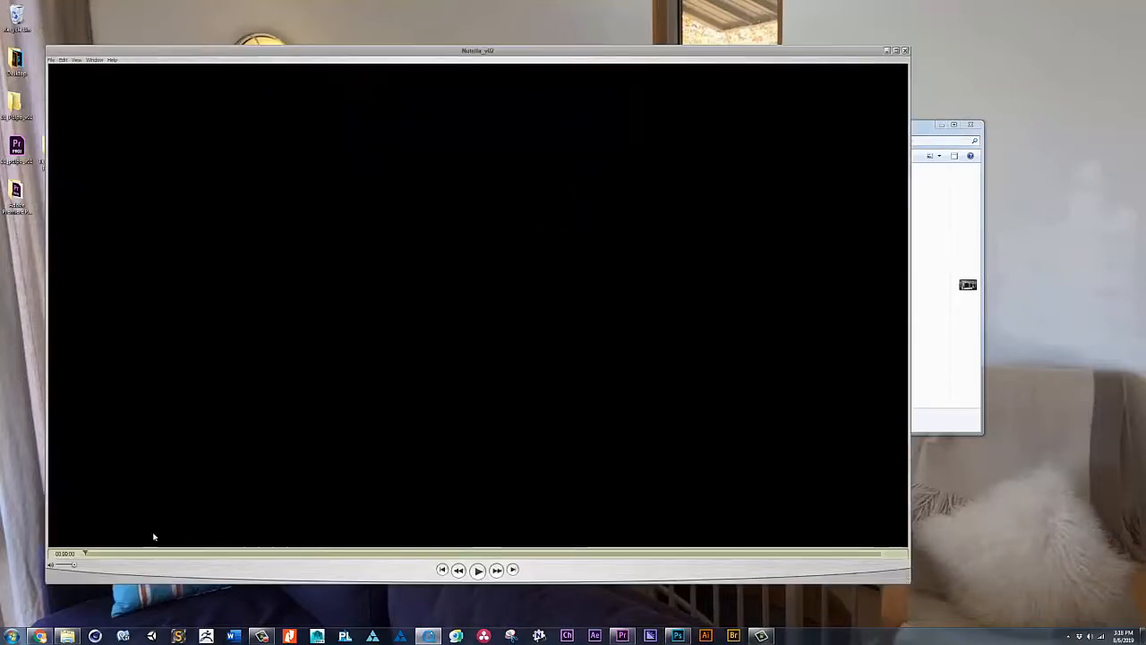
drag(85, 554, 115, 554)
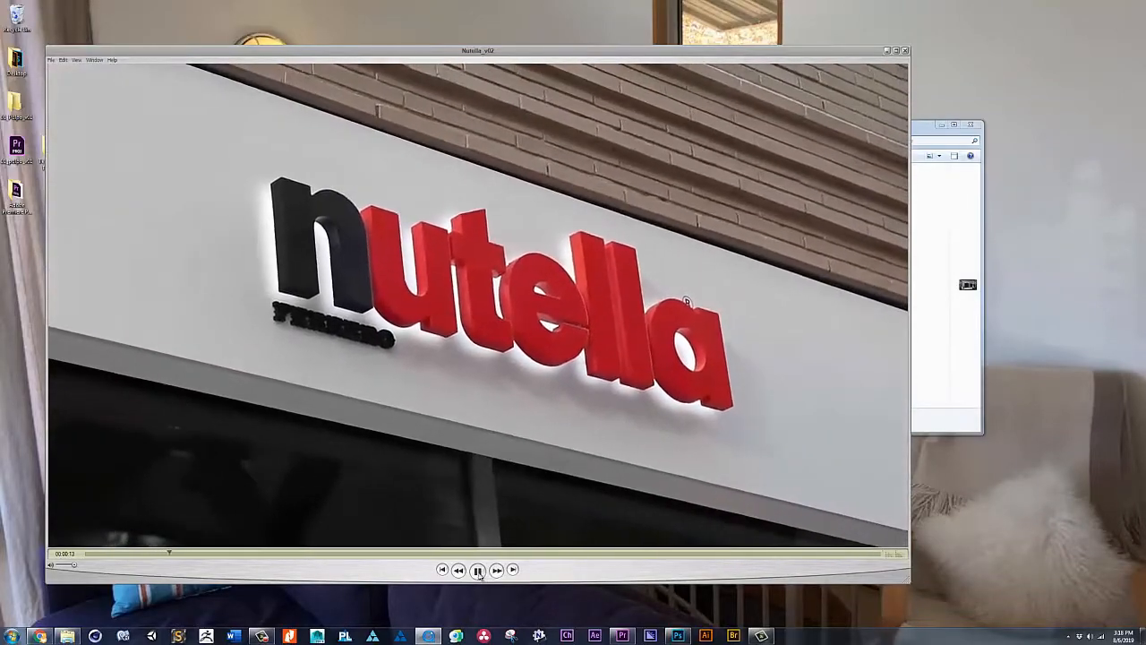
click(477, 569)
drag(191, 554, 845, 563)
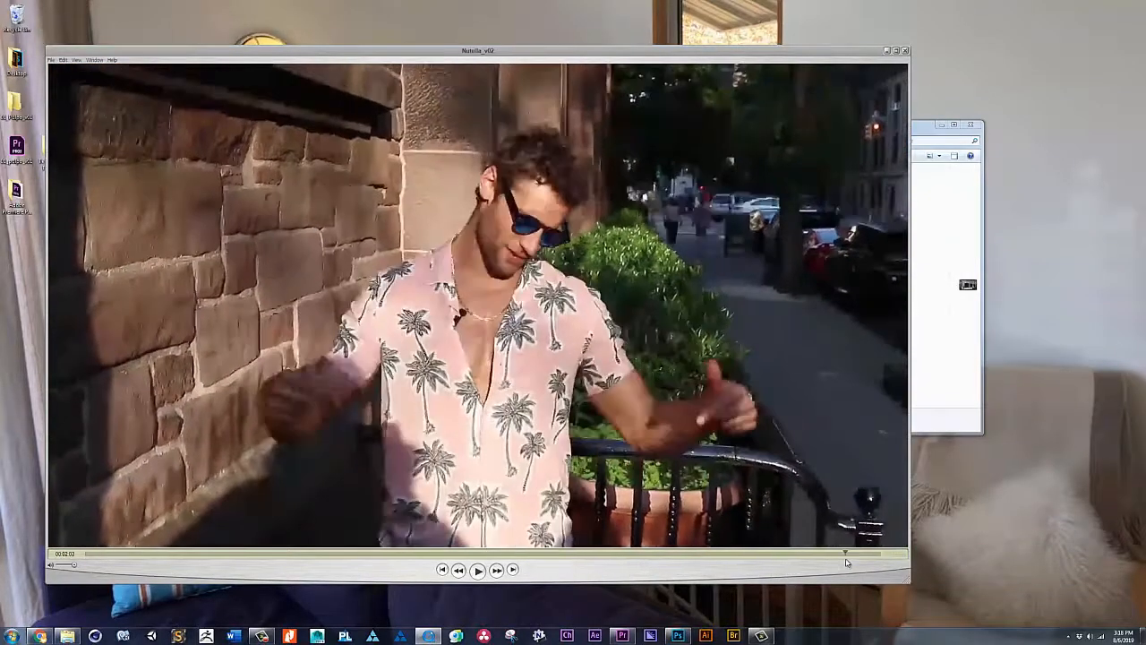
click(477, 570)
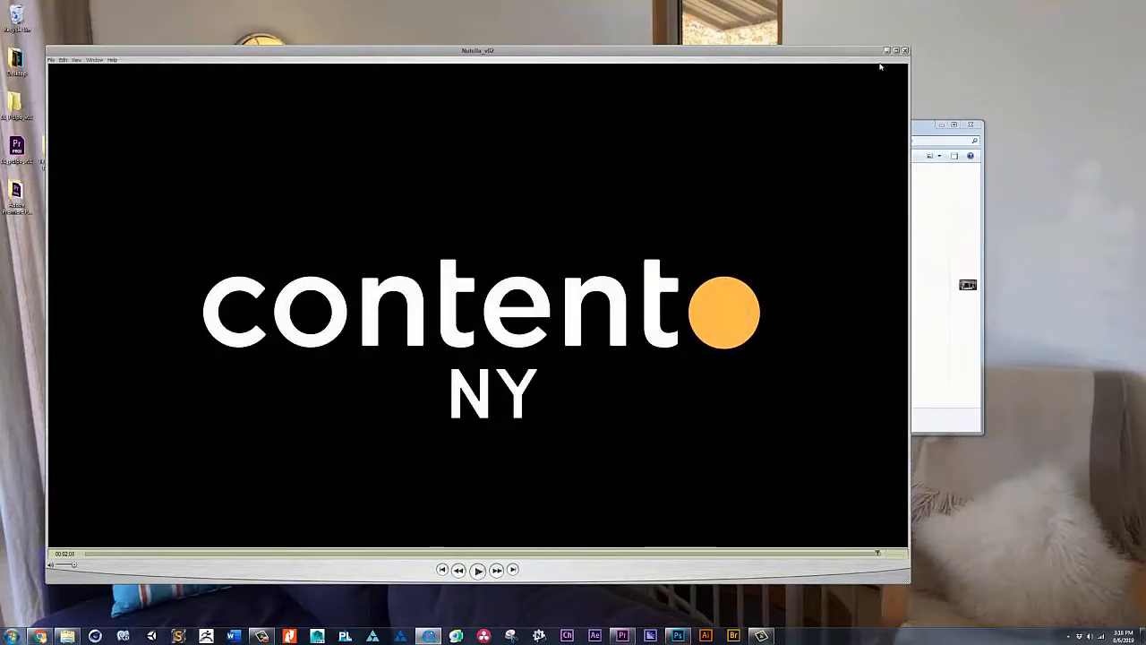
click(905, 50)
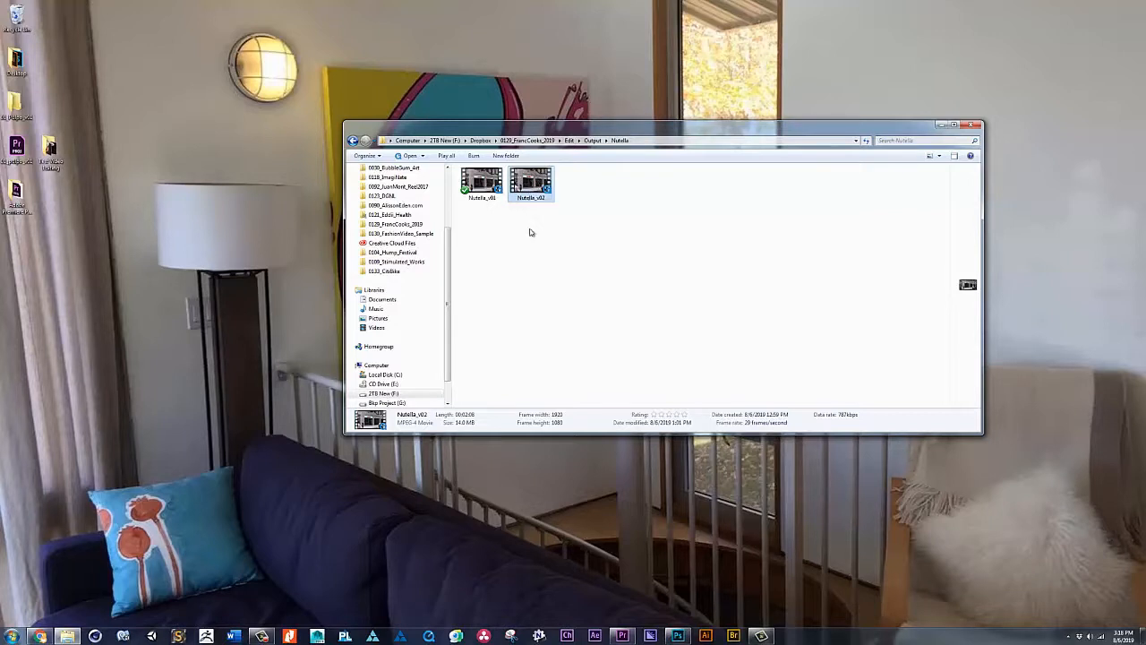
- Reopen Nutella_v02 in the media player and scrub through roughly the first 34 seconds to check the picture
double_click(540, 186)
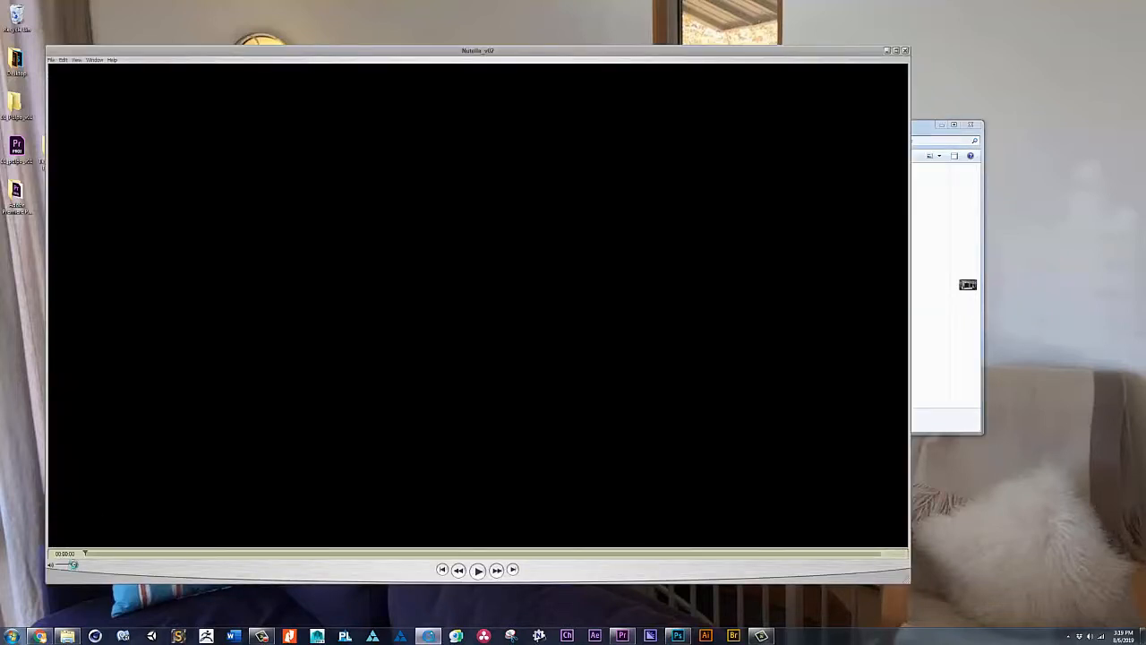
drag(89, 555, 190, 557)
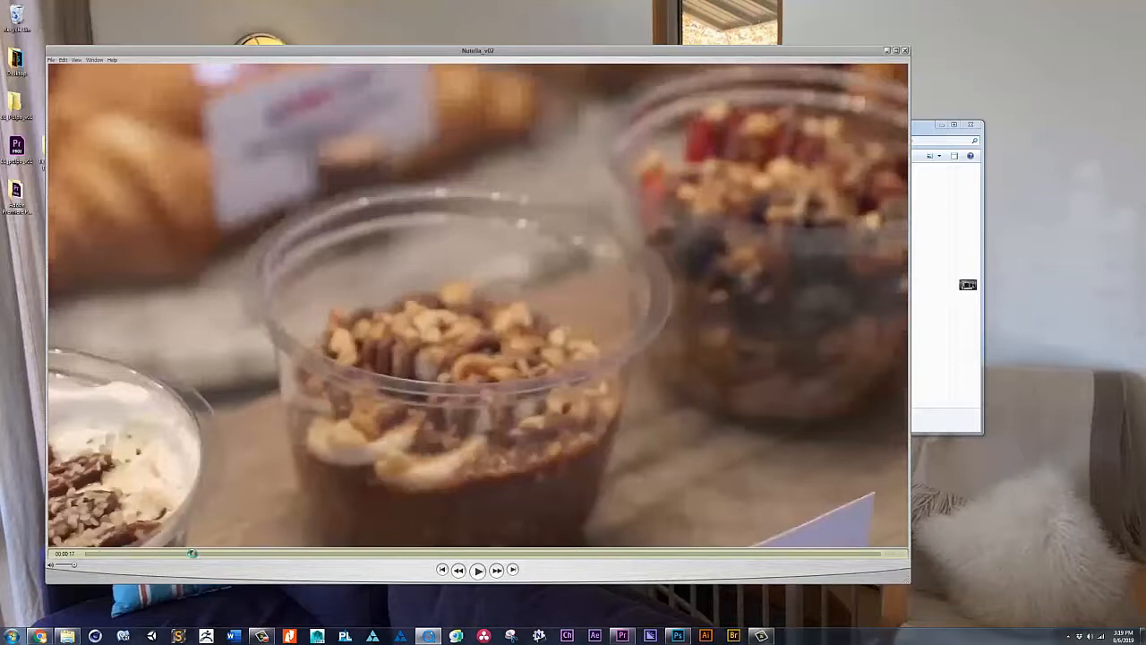
drag(190, 554, 263, 556)
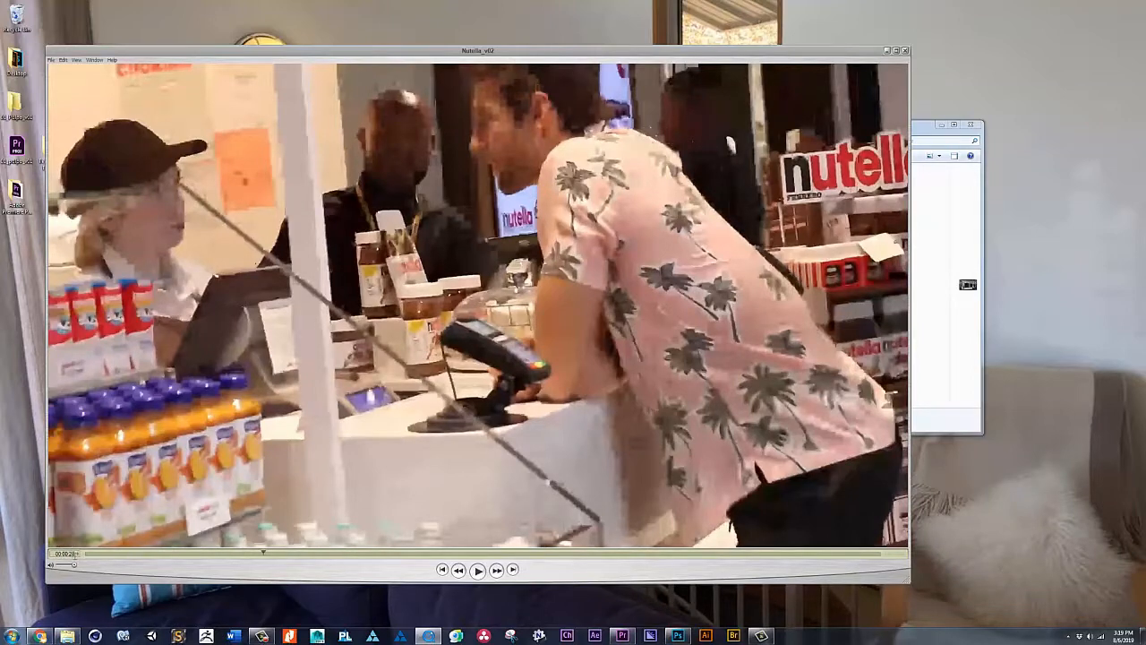
drag(289, 553, 299, 555)
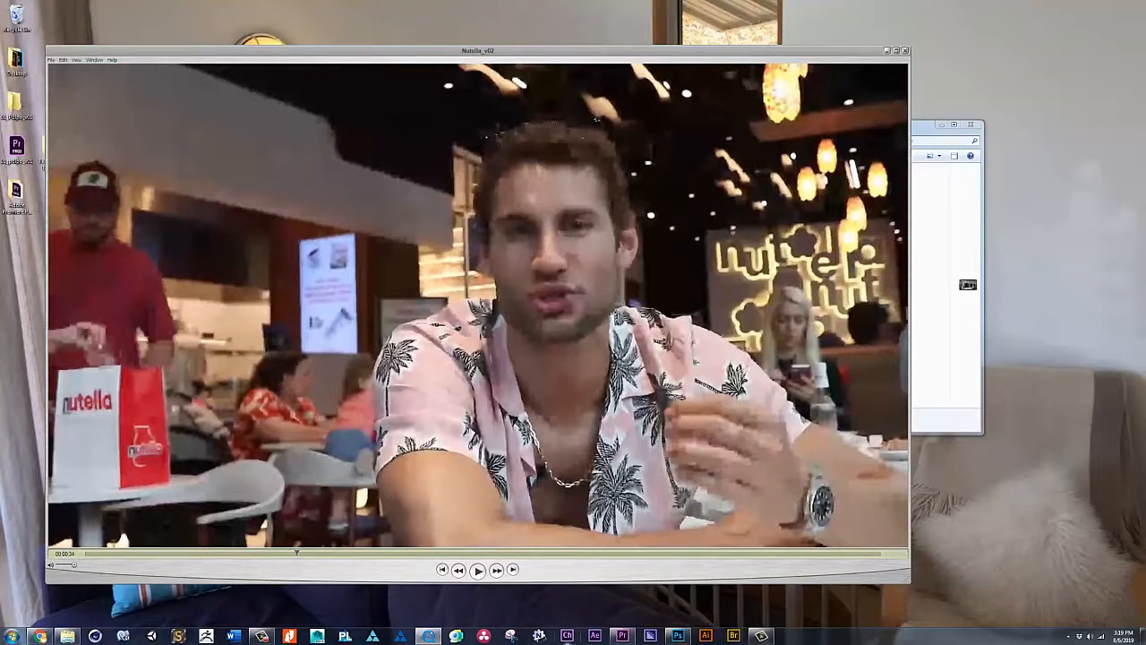